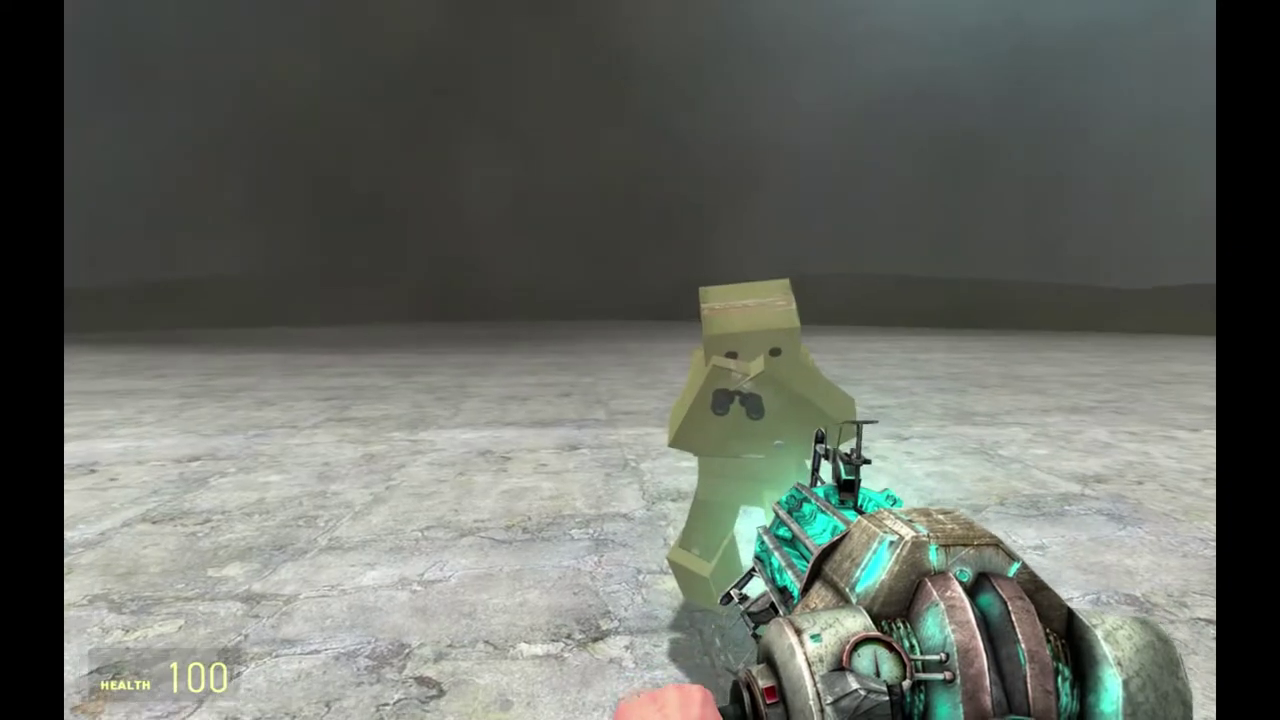
Select weapon slot 1 and show the player scoreboard
key(1)
key(Tab)
Spawn pigeons from the Animals NPC category and keep shooting the birds
key(q)
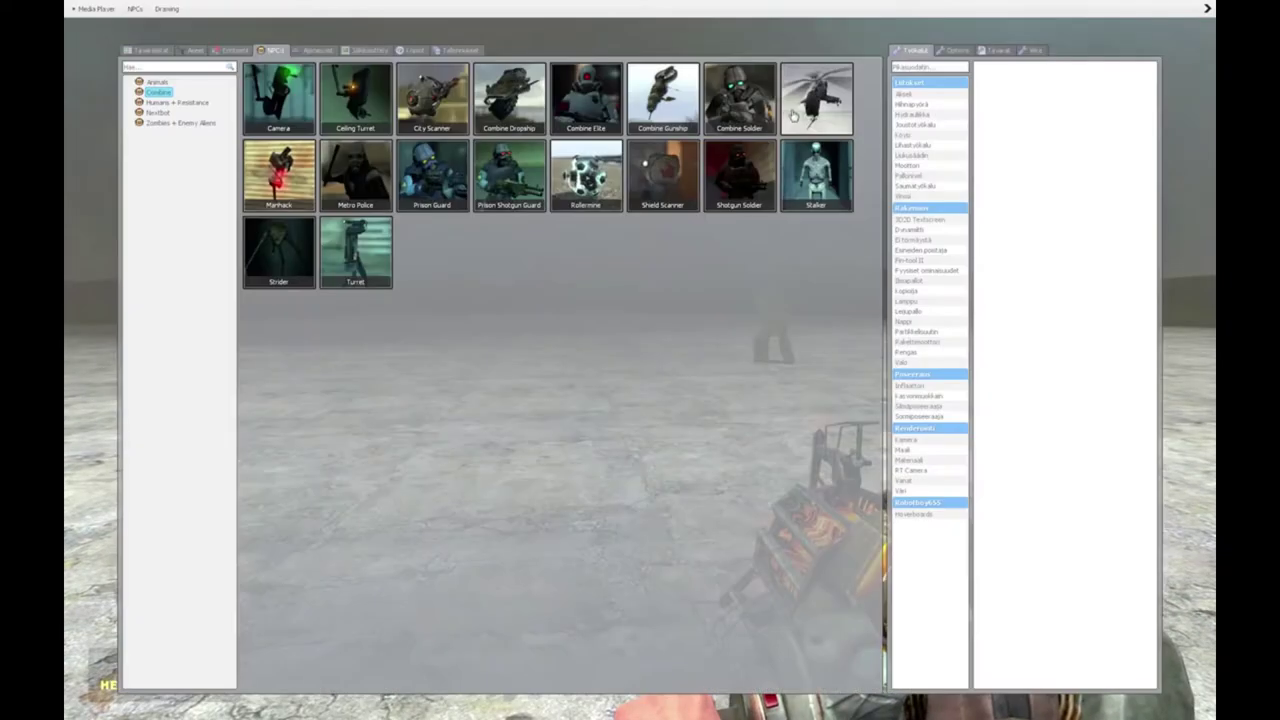
click(155, 122)
click(156, 81)
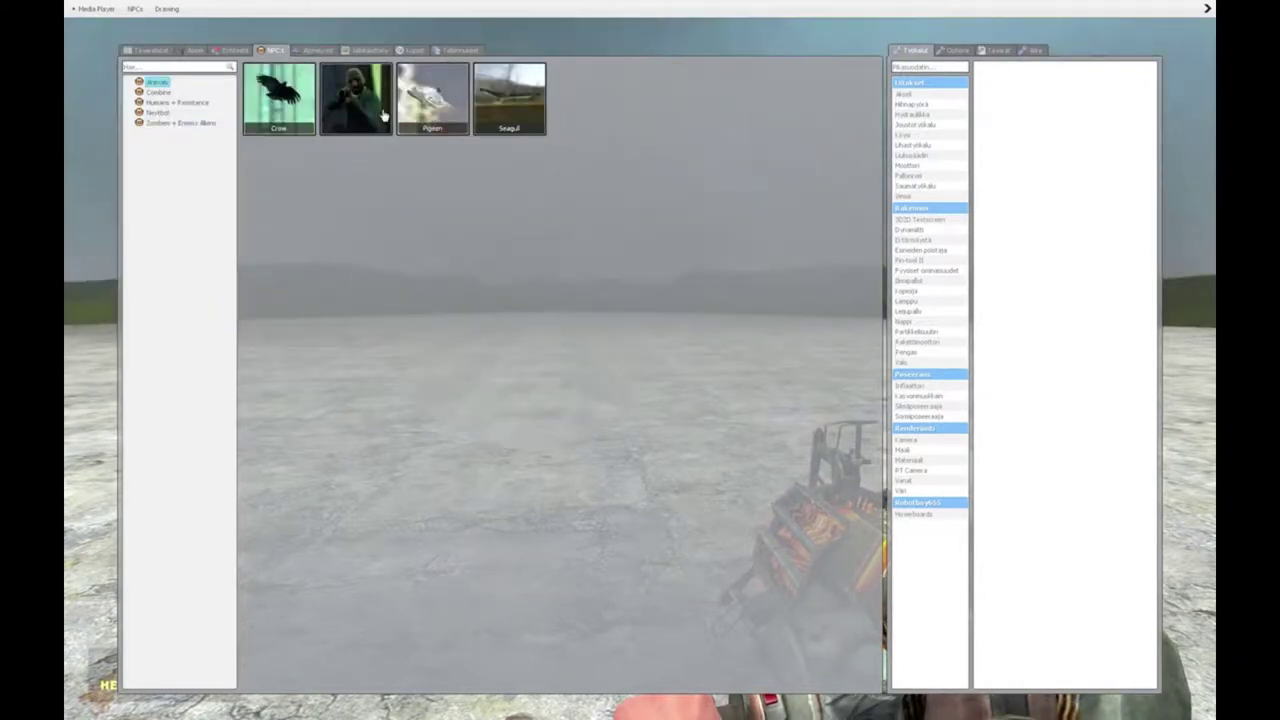
click(428, 117)
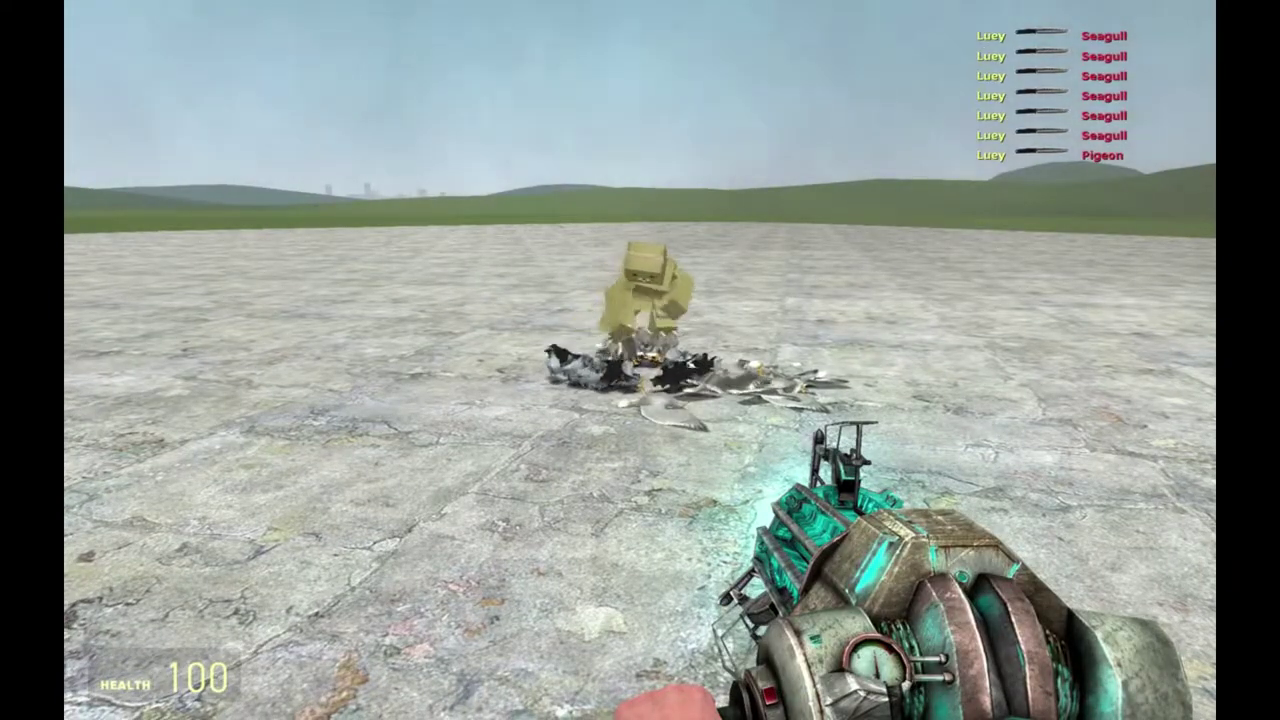
click(640, 360)
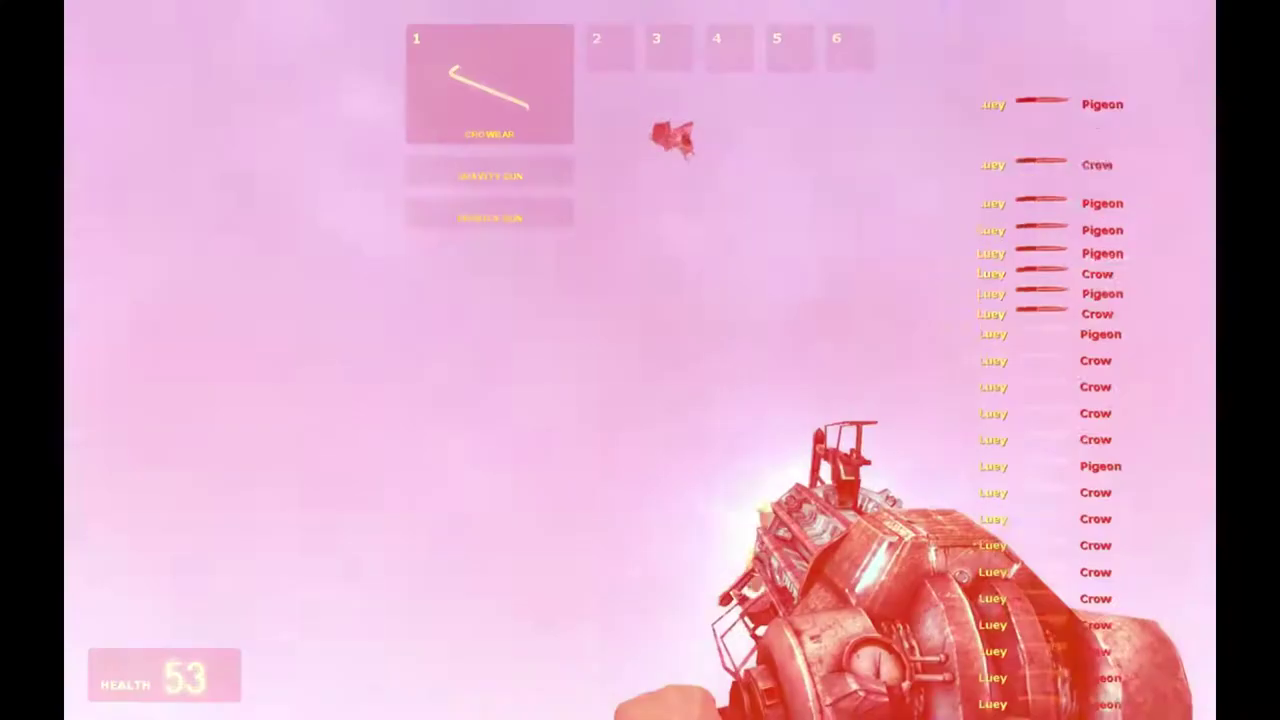
scroll(640, 360, up, 1)
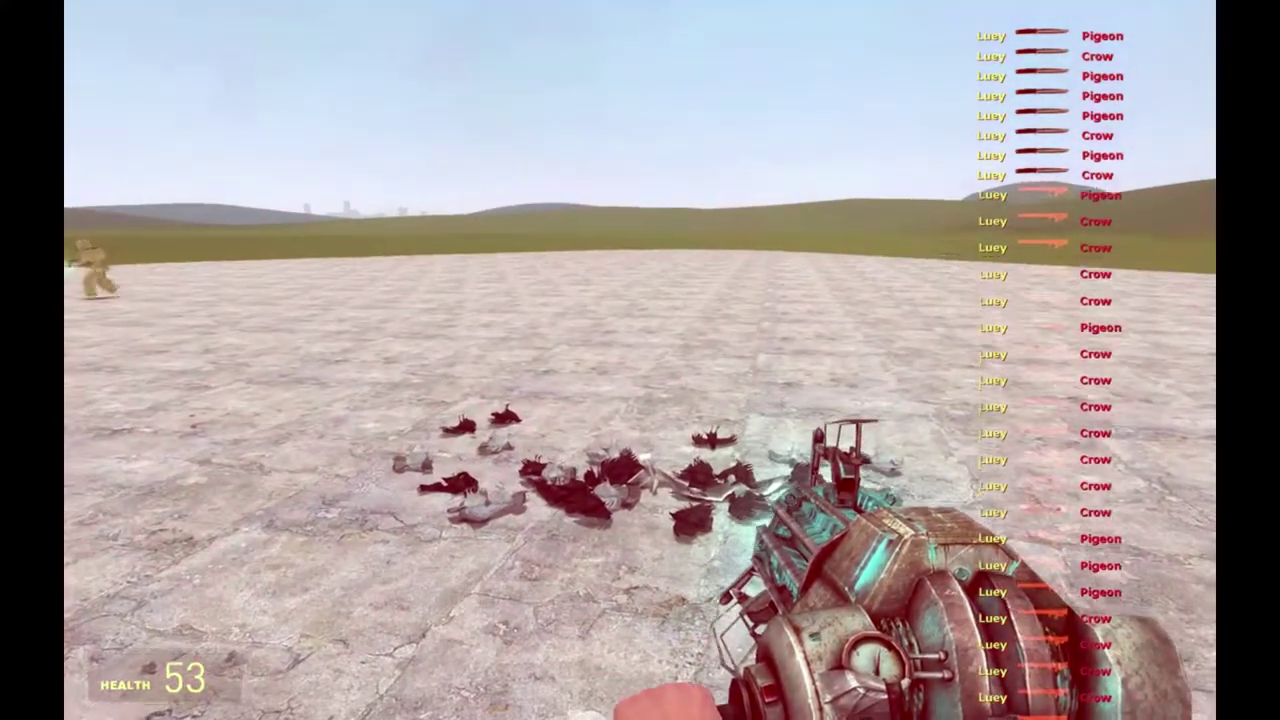
scroll(640, 360, down, 1)
scroll(640, 360, up, 2)
scroll(640, 360, up, 1)
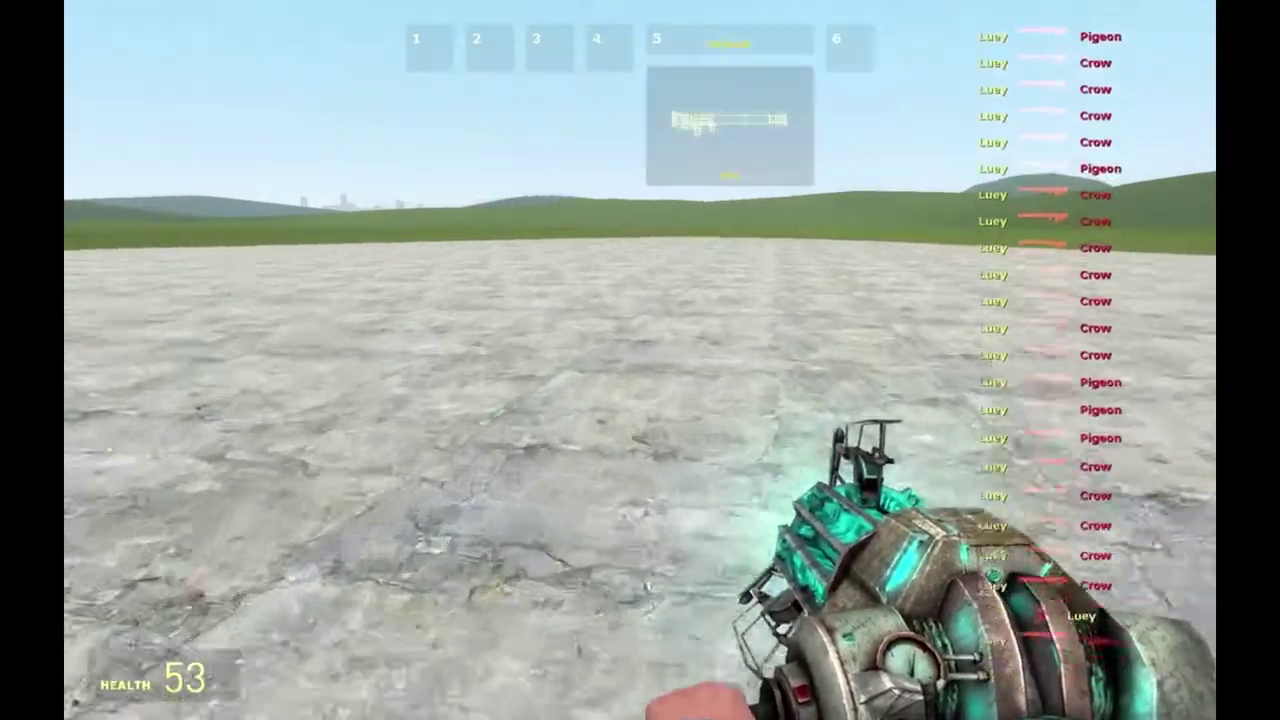
Use the Q spawn menu to bring out the fast-zombie horde
key(q)
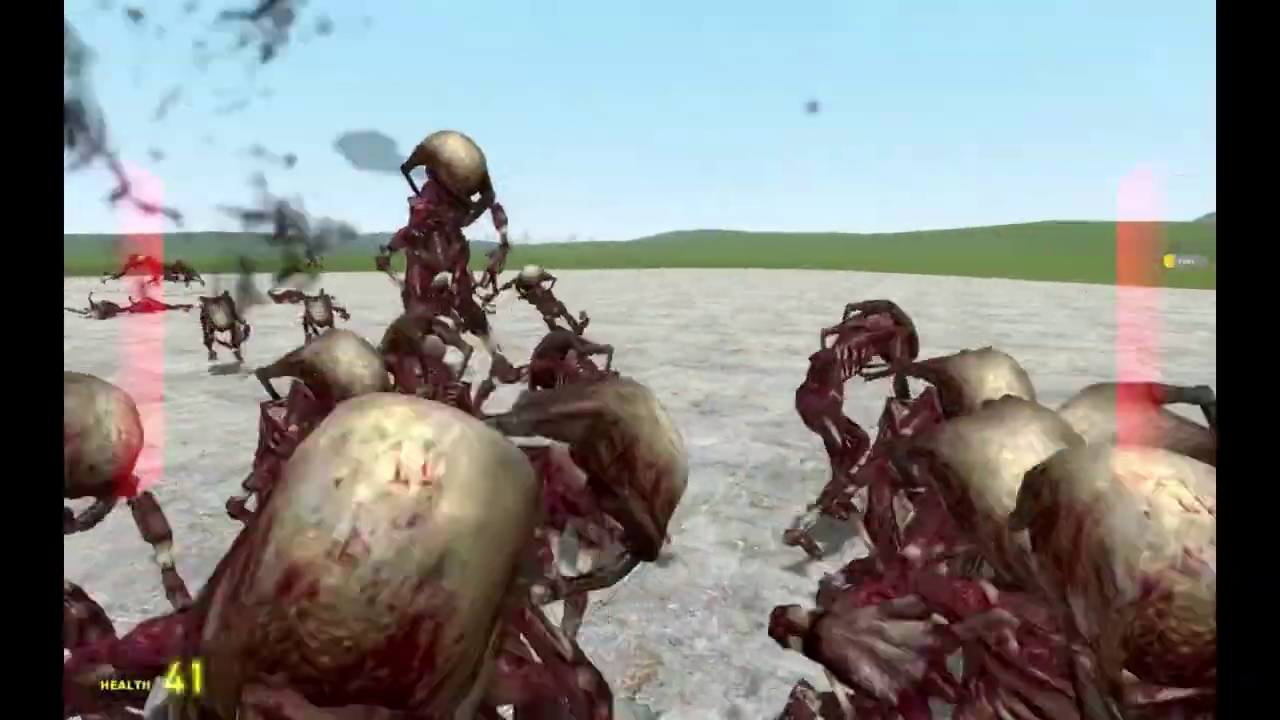
key(q)
key(q)
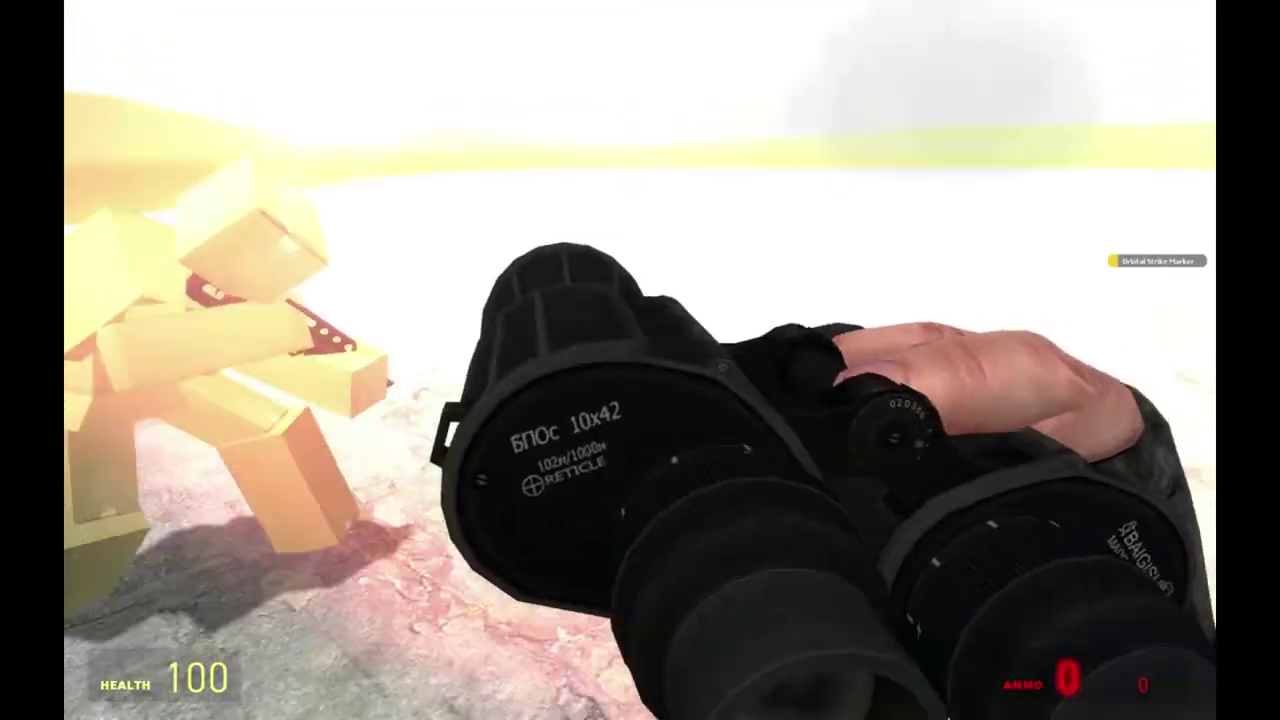
Equip the slot-5 Orbital Strike Marker, then respawn after being killed
key(5)
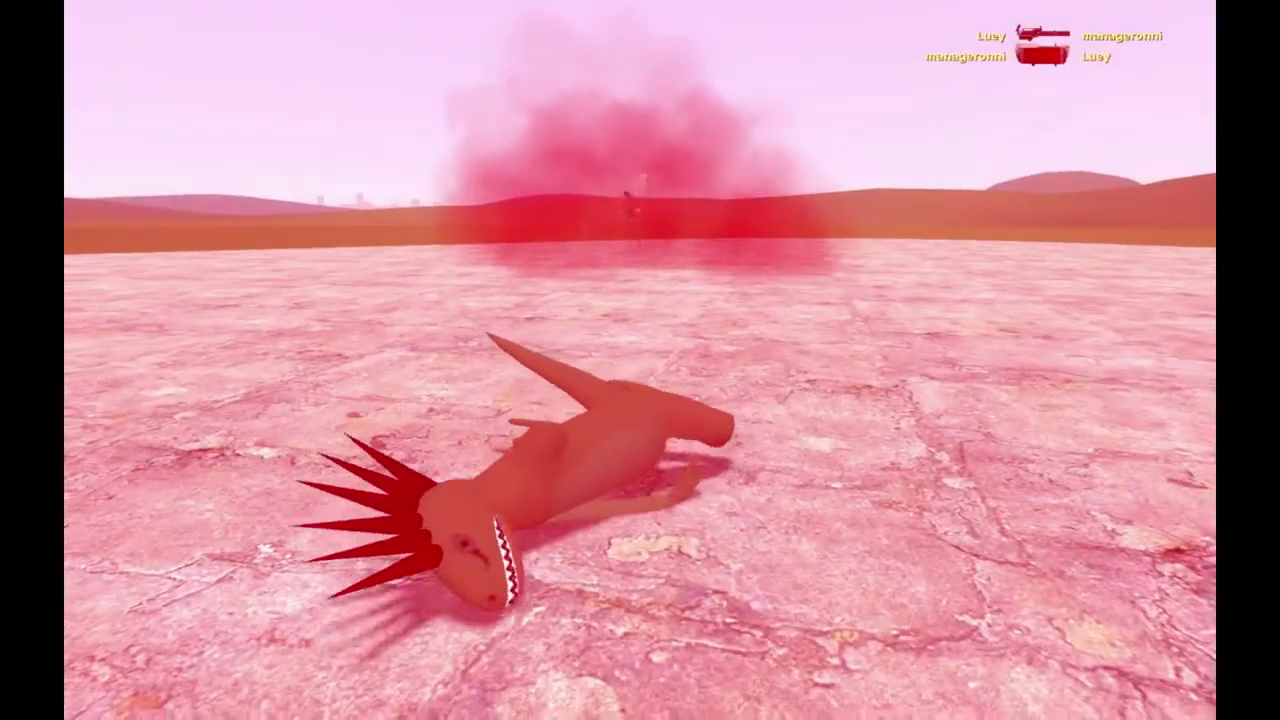
key(space)
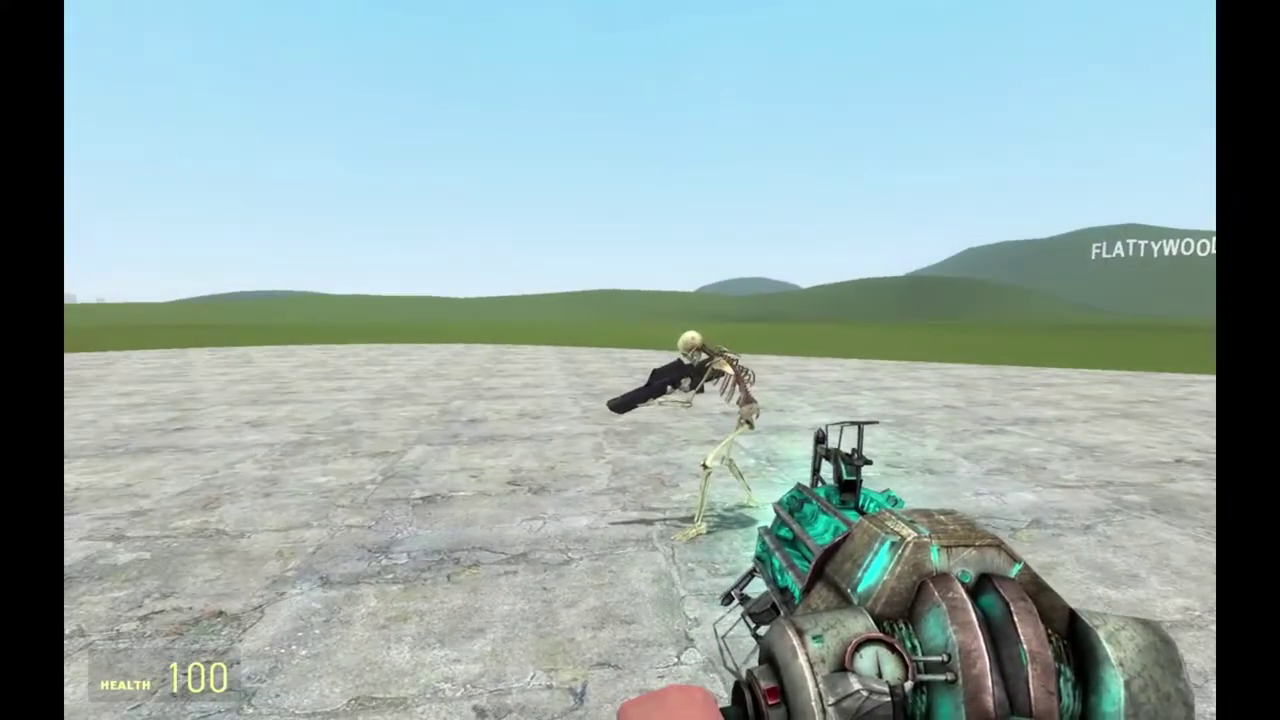
Shoot the skeleton with the rifle from slot 3
key(3)
click(640, 360)
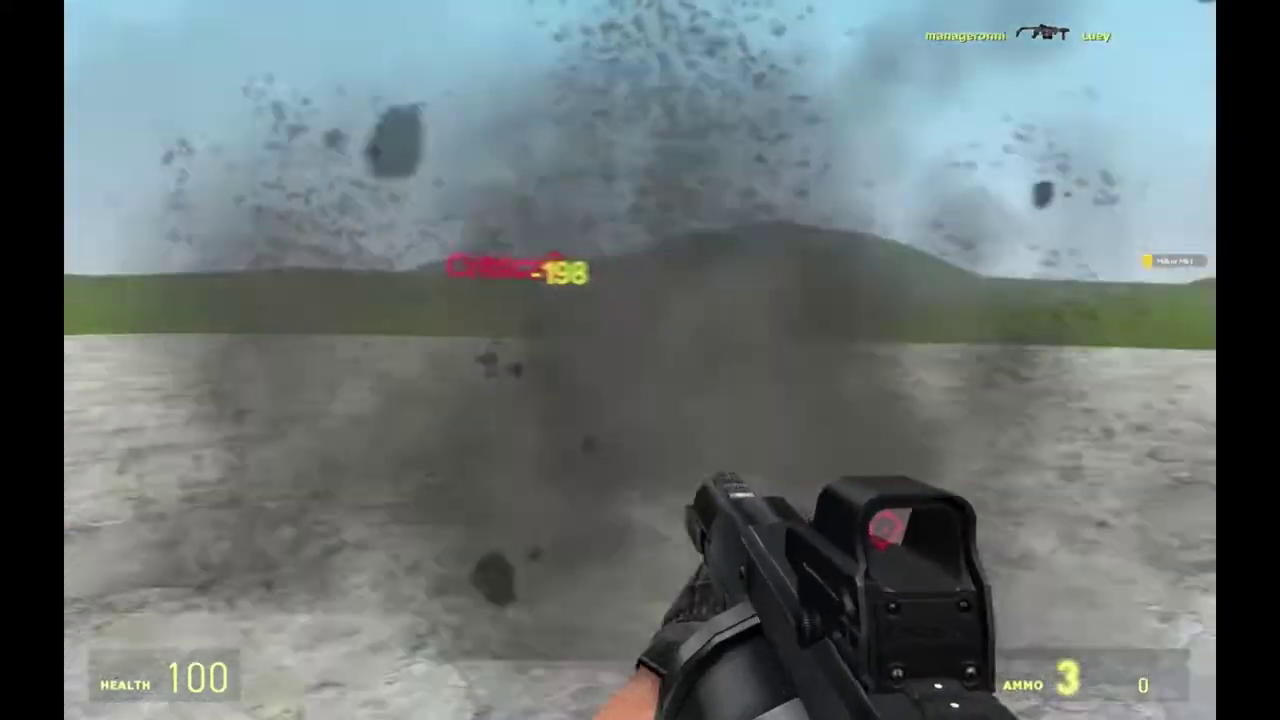
click(640, 360)
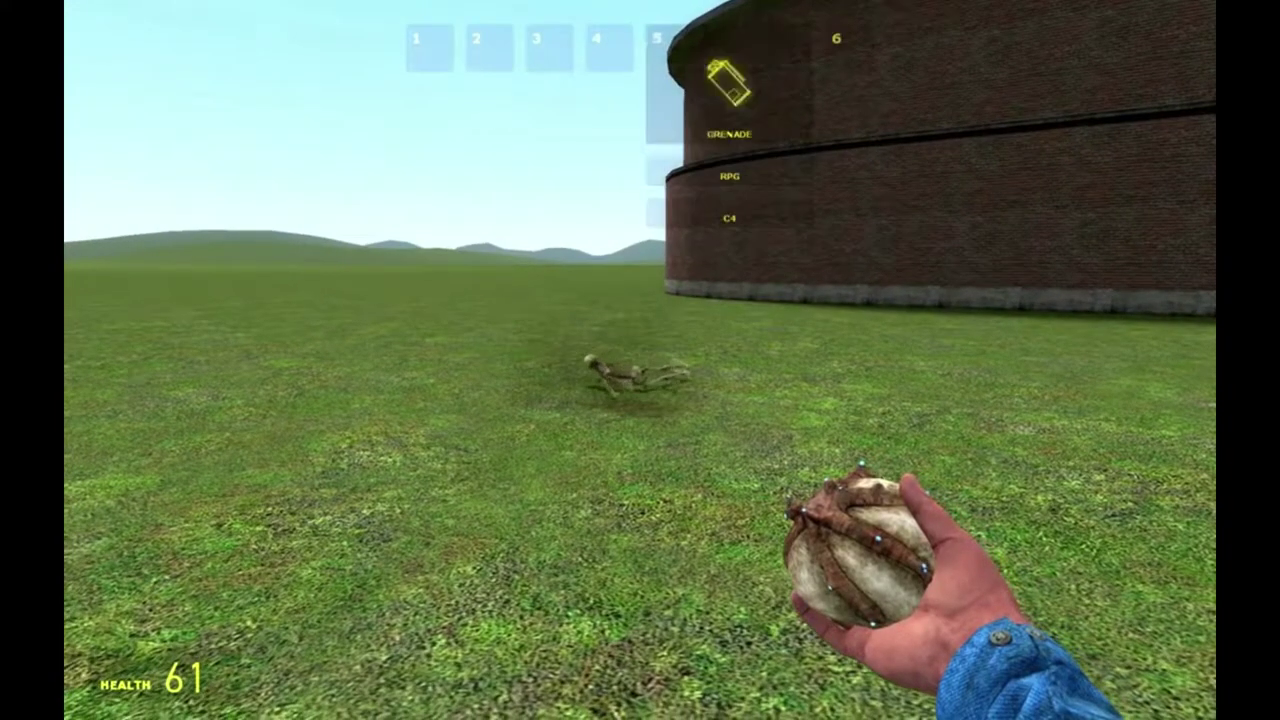
scroll(640, 360, up, 3)
scroll(640, 360, up, 2)
Fling the skeleton ragdoll and a small object around the grass with the beam
click(640, 360)
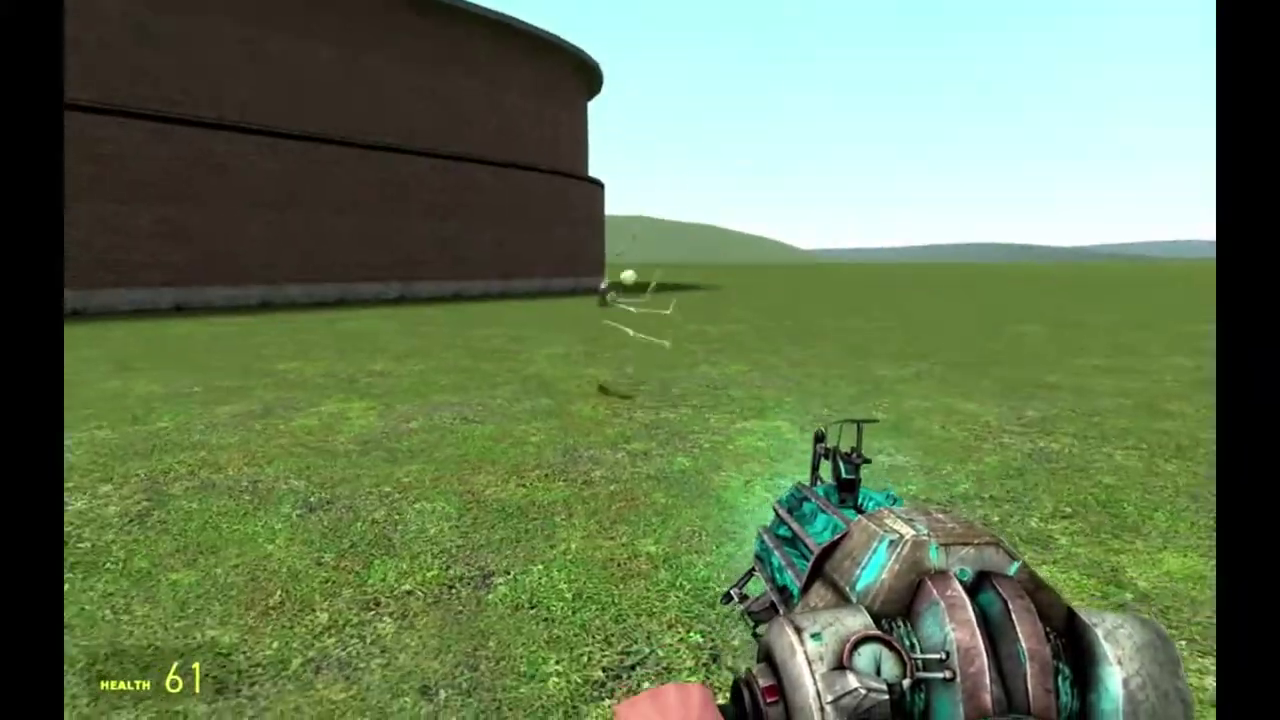
click(640, 360)
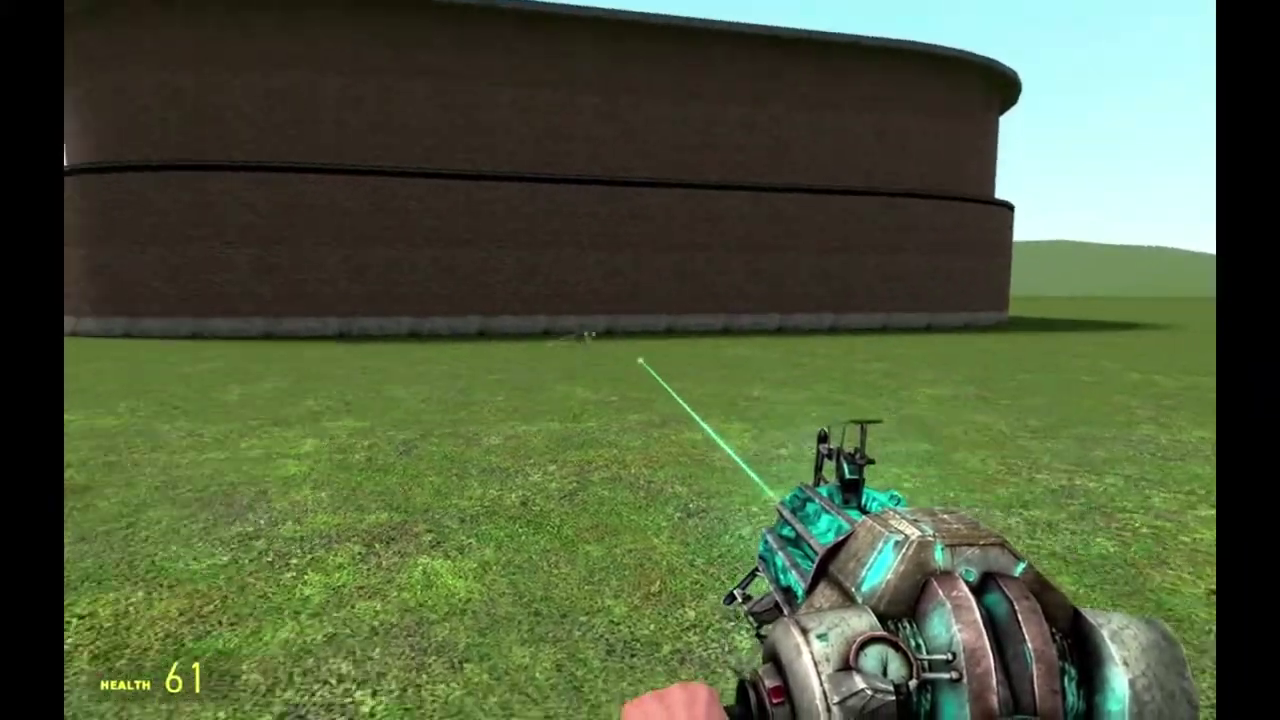
drag(640, 360, 640, 360)
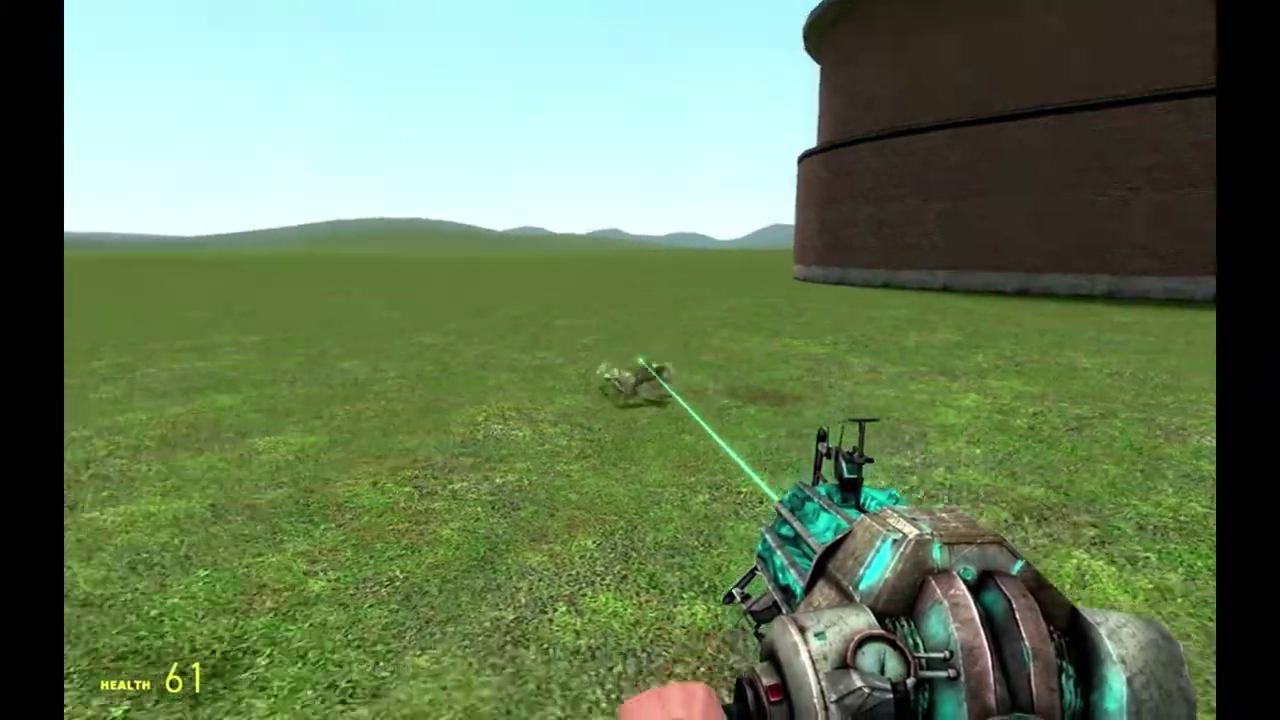
click(640, 360)
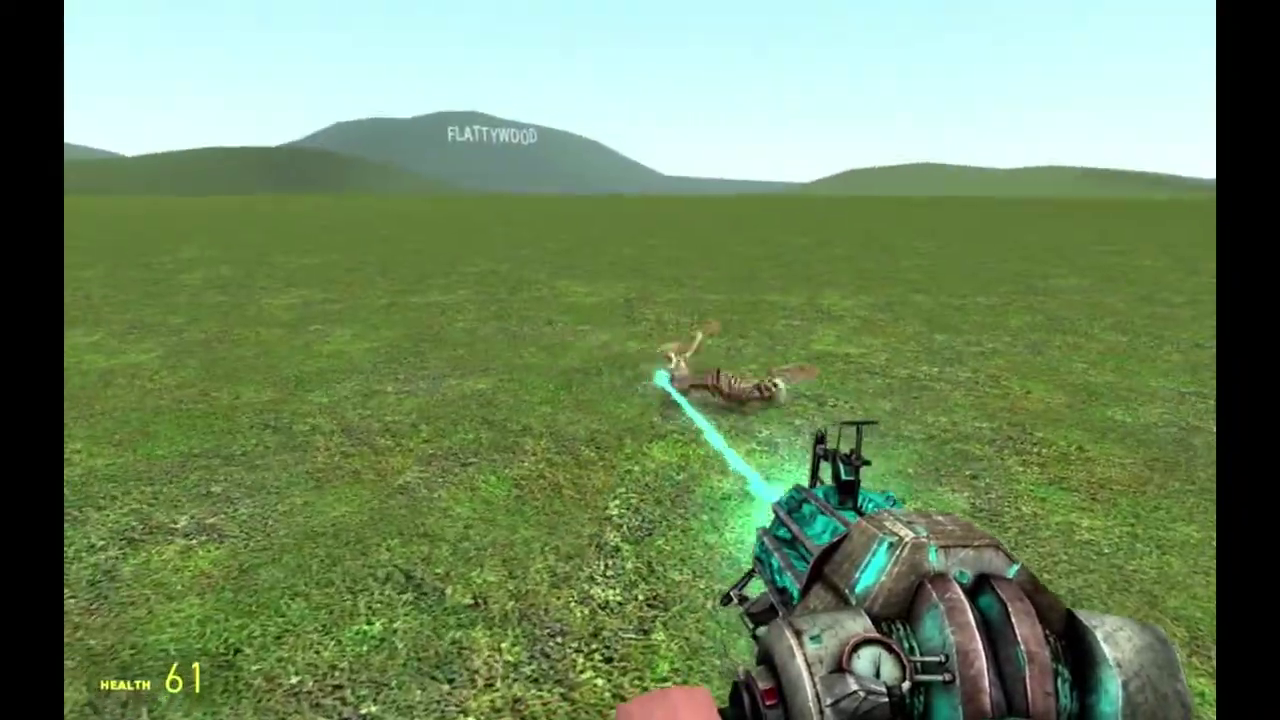
drag(640, 360, 640, 360)
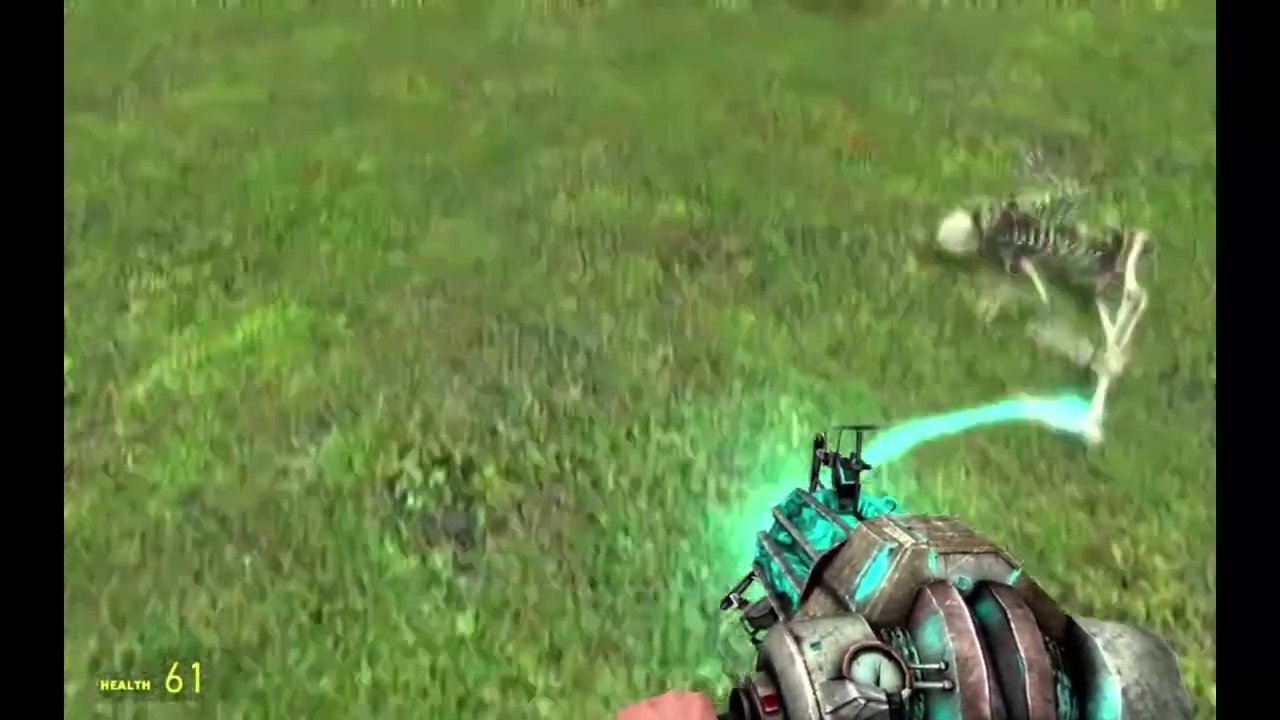
drag(640, 360, 640, 360)
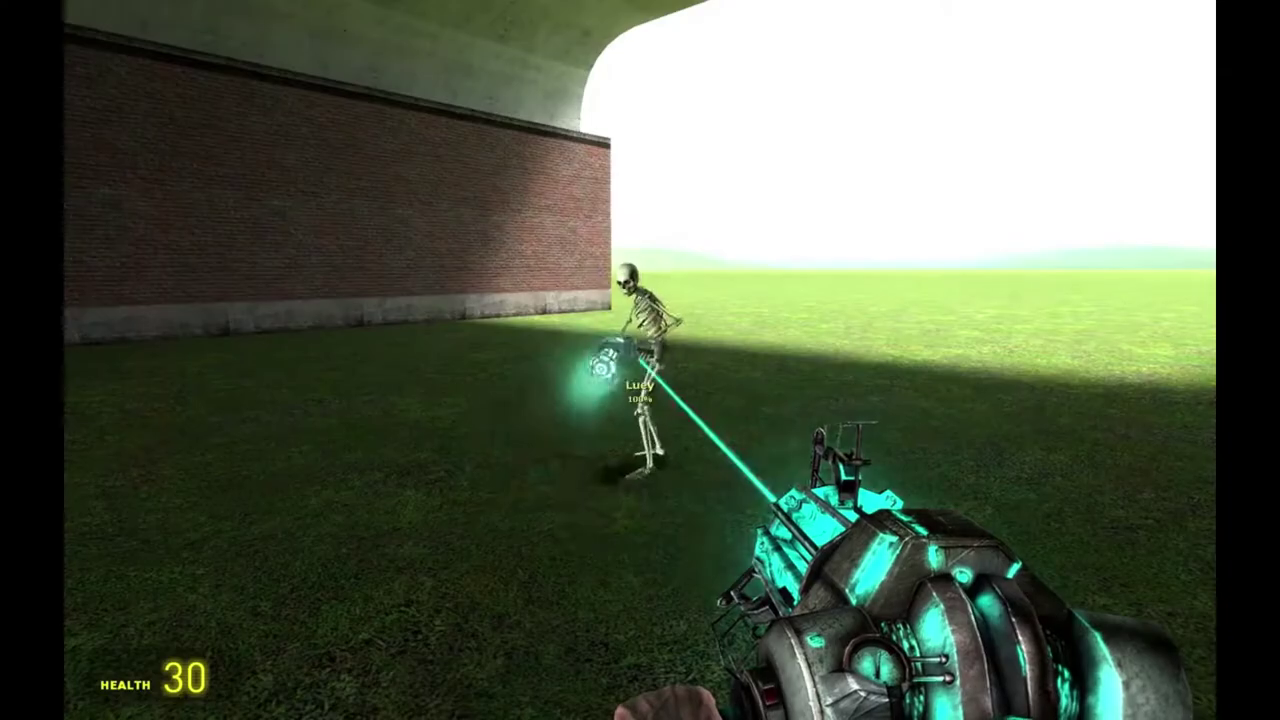
key(Tab)
drag(640, 360, 640, 363)
Spawn a yacht from Vehicles and a trampoline from the spawn menu
key(q)
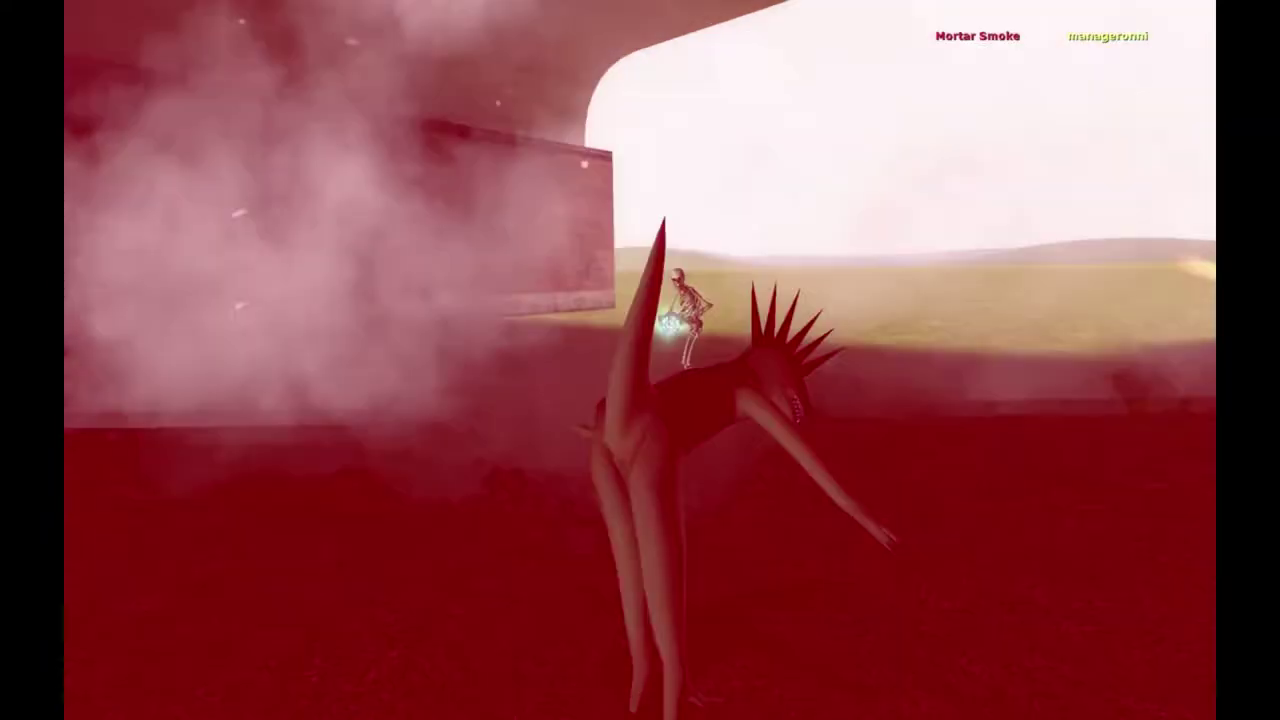
click(334, 53)
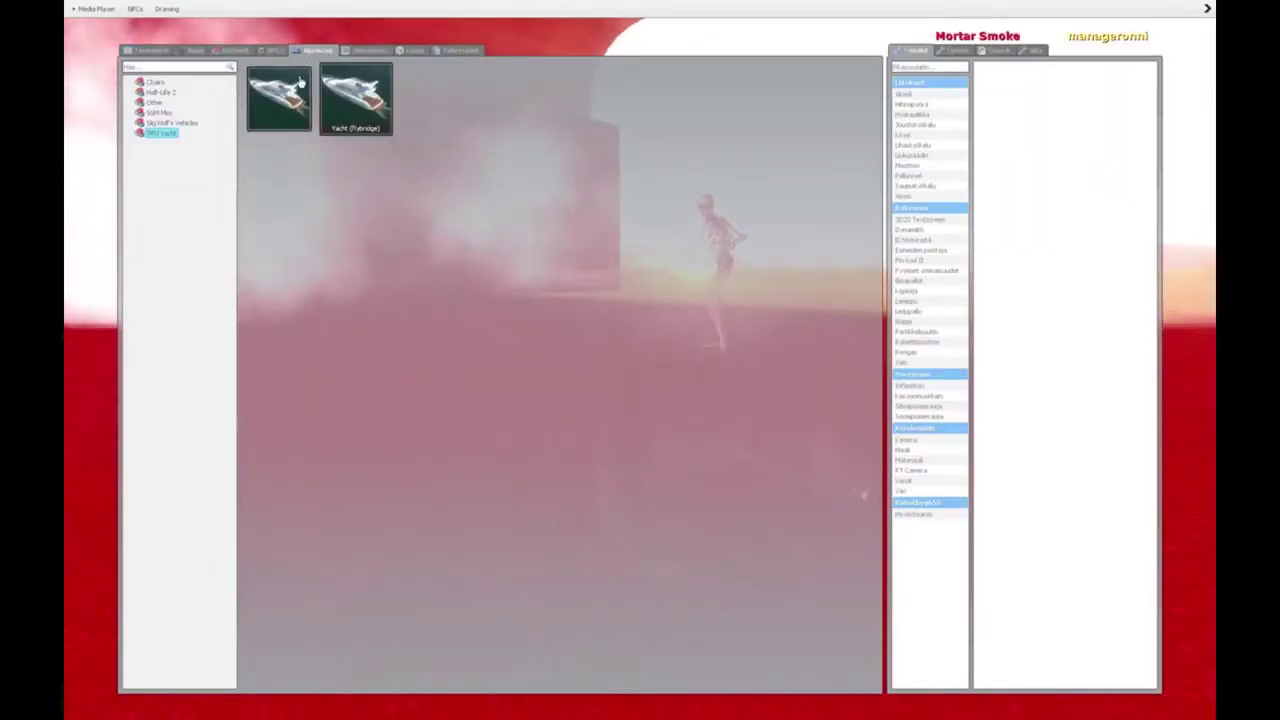
click(300, 82)
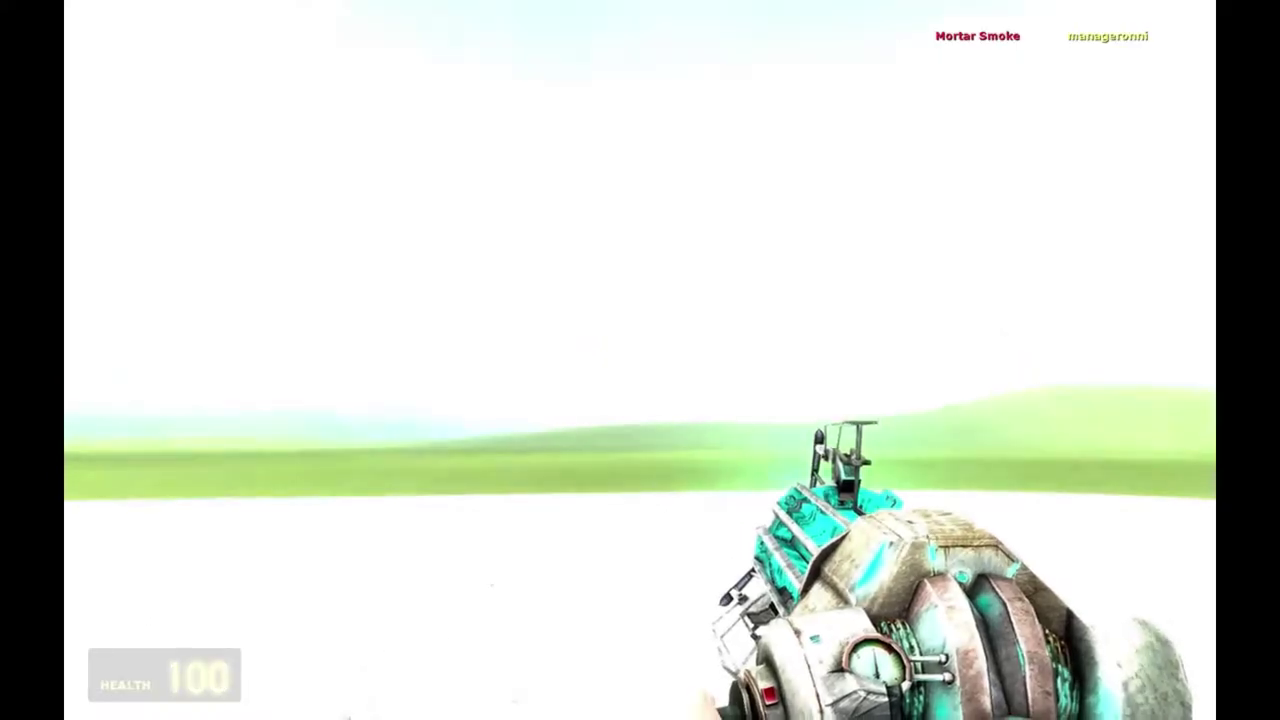
key(q)
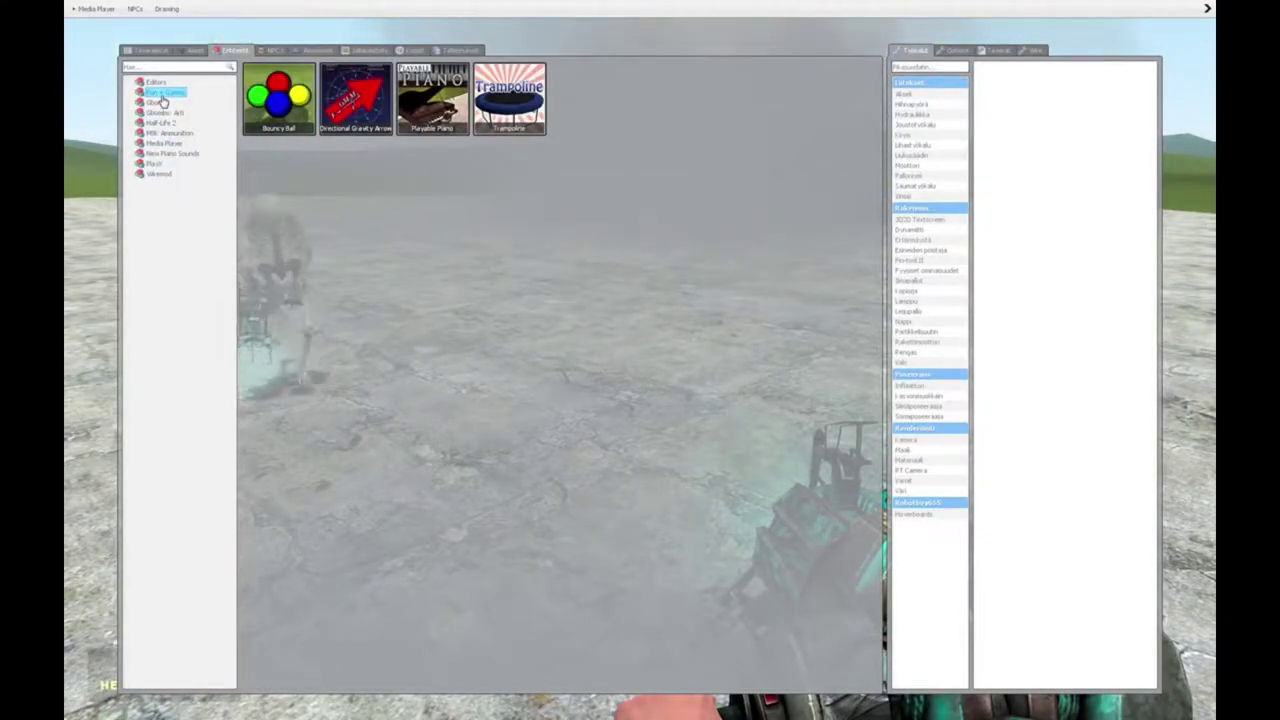
key(q)
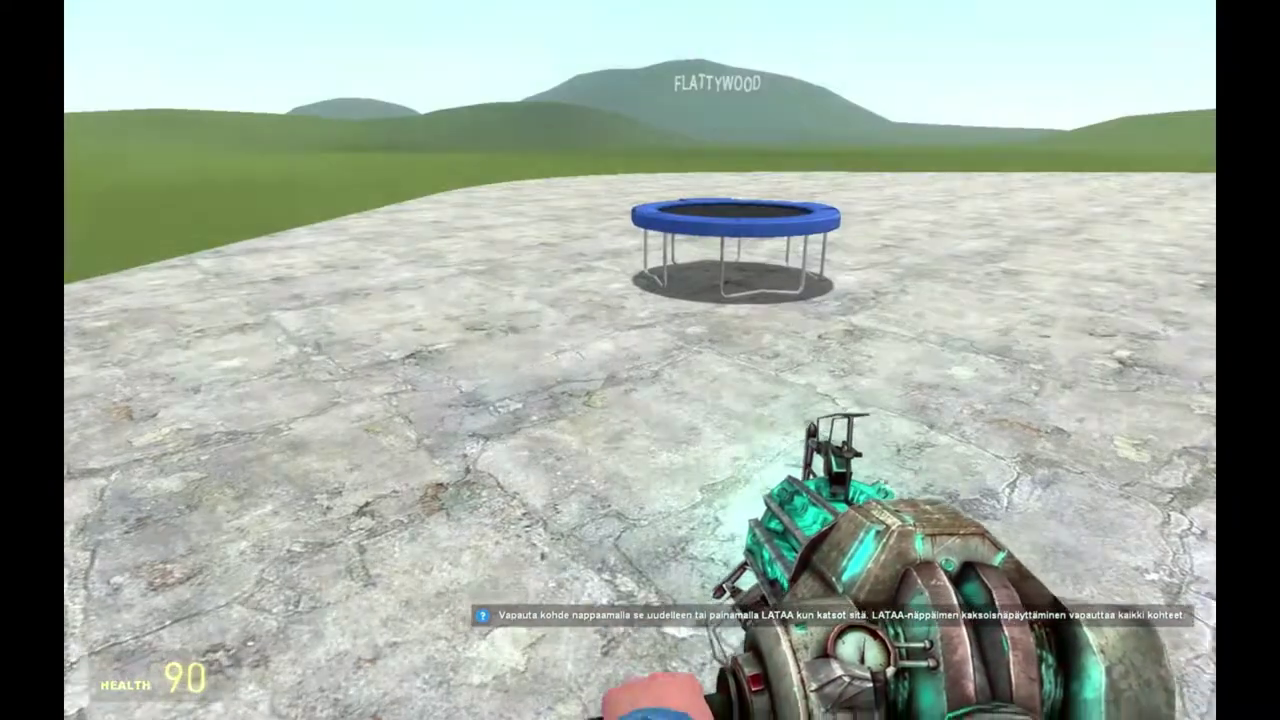
key(Tab)
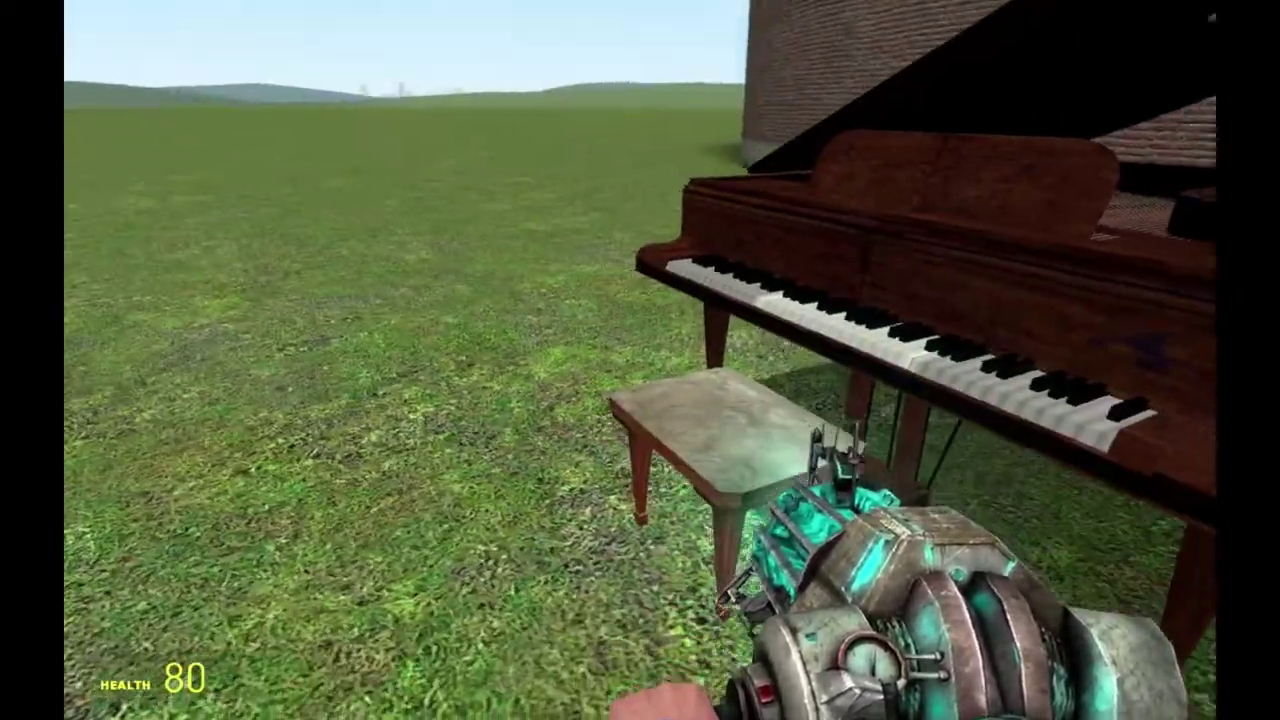
Sit at the playable piano, play Coldplay's Clocks, then leave it
key(e)
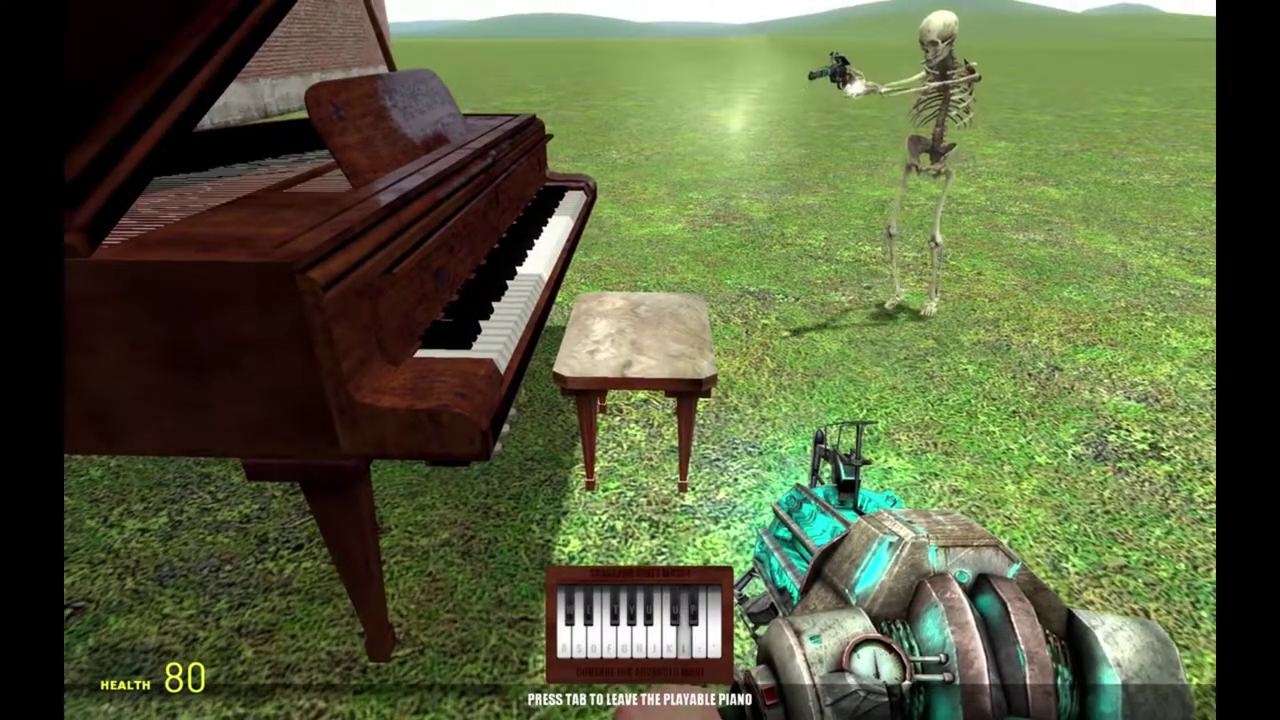
key(space)
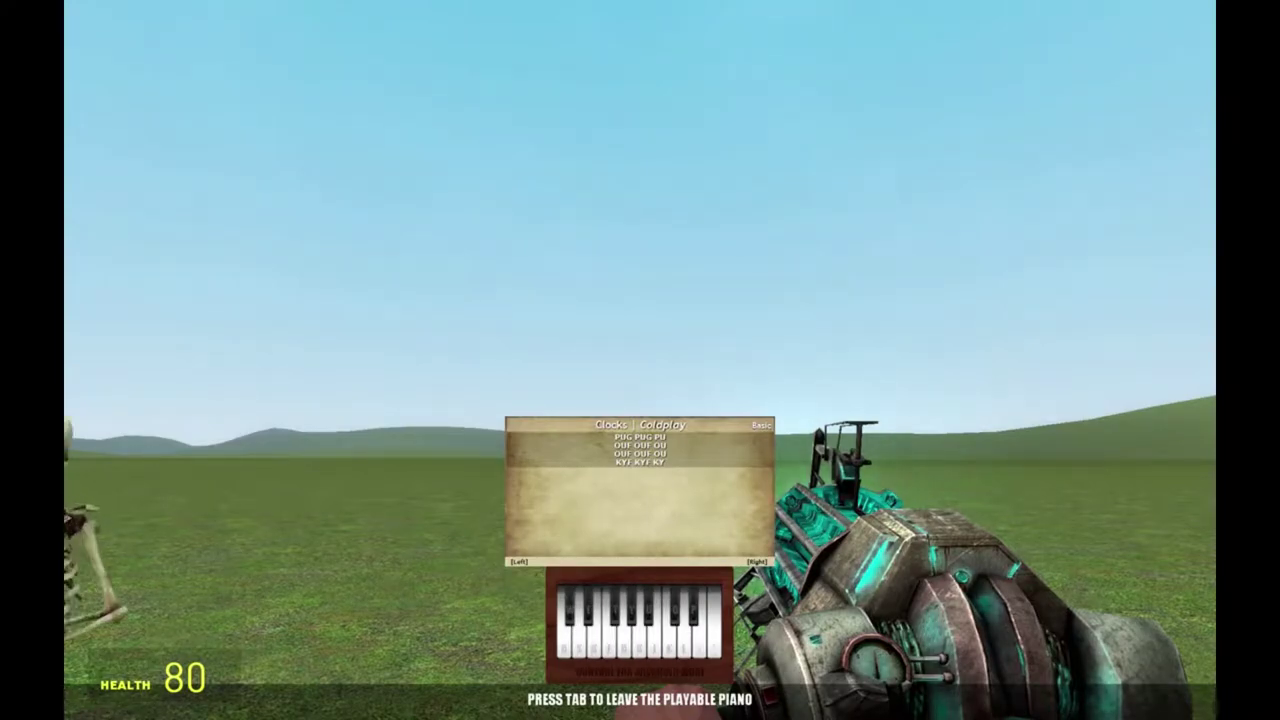
key(Tab)
drag(640, 360, 640, 360)
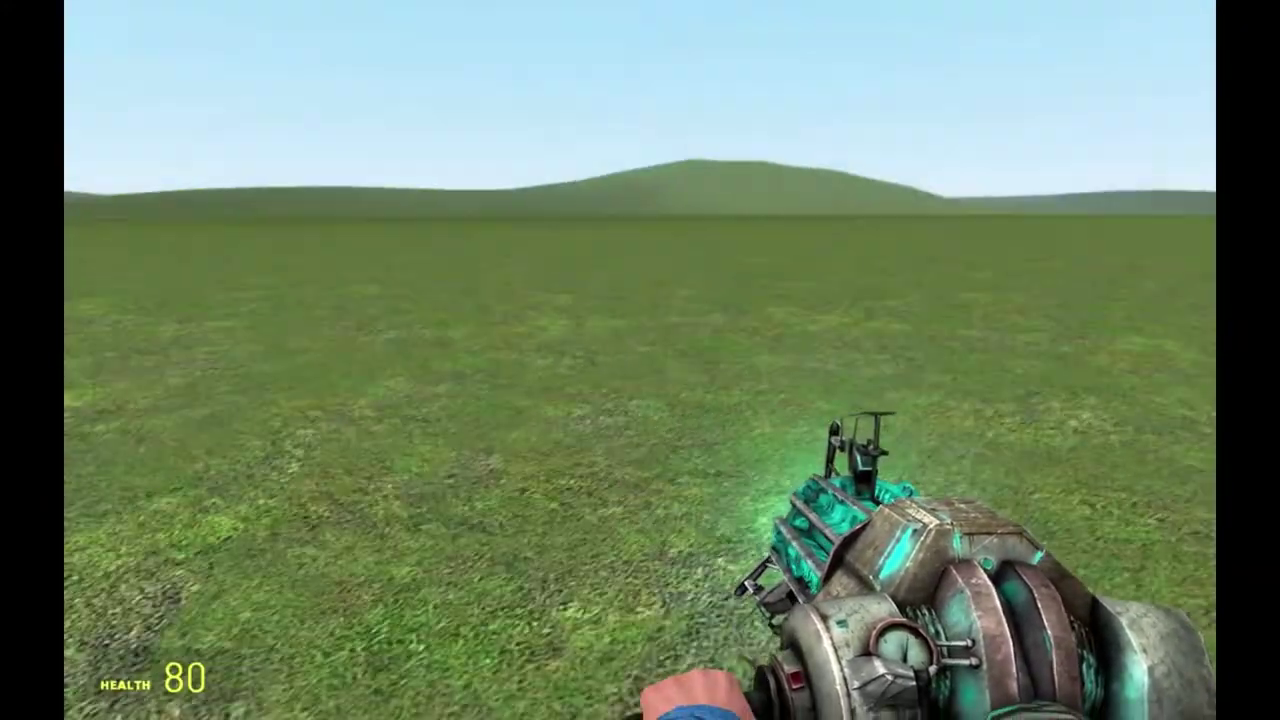
key(q)
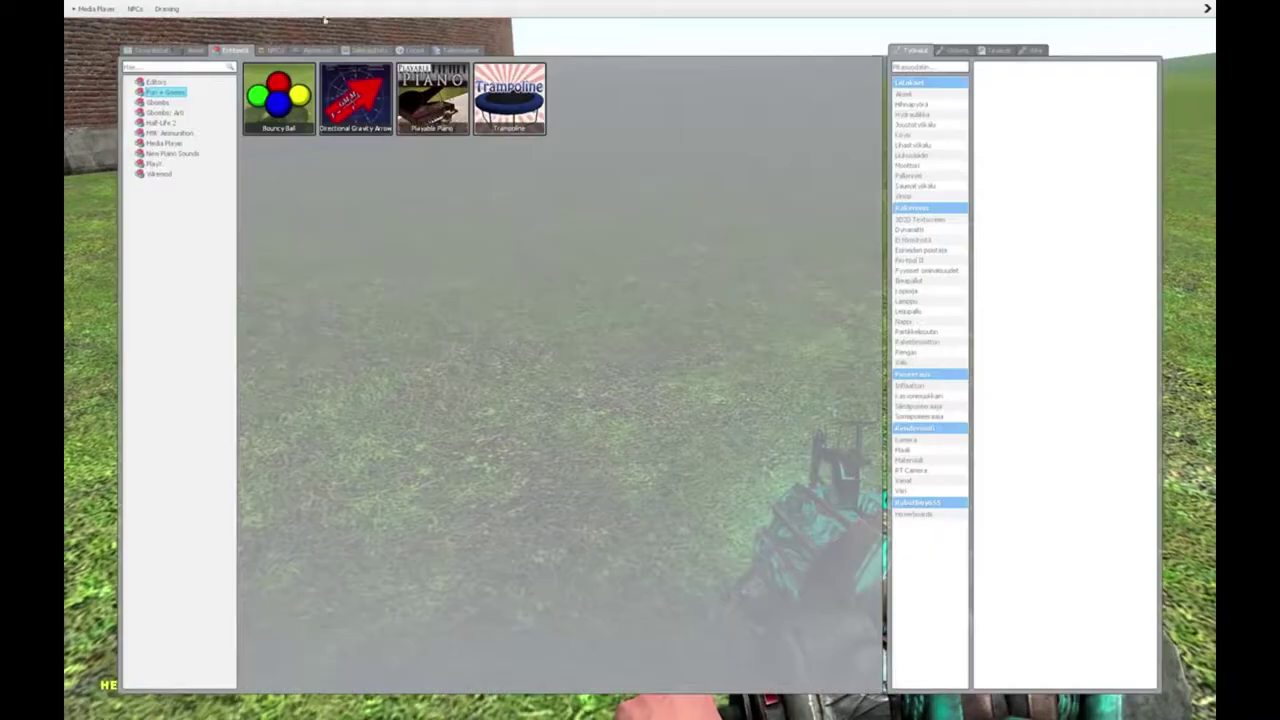
Swing the carried bomb aside and spawn several bouncy balls on the field
click(162, 122)
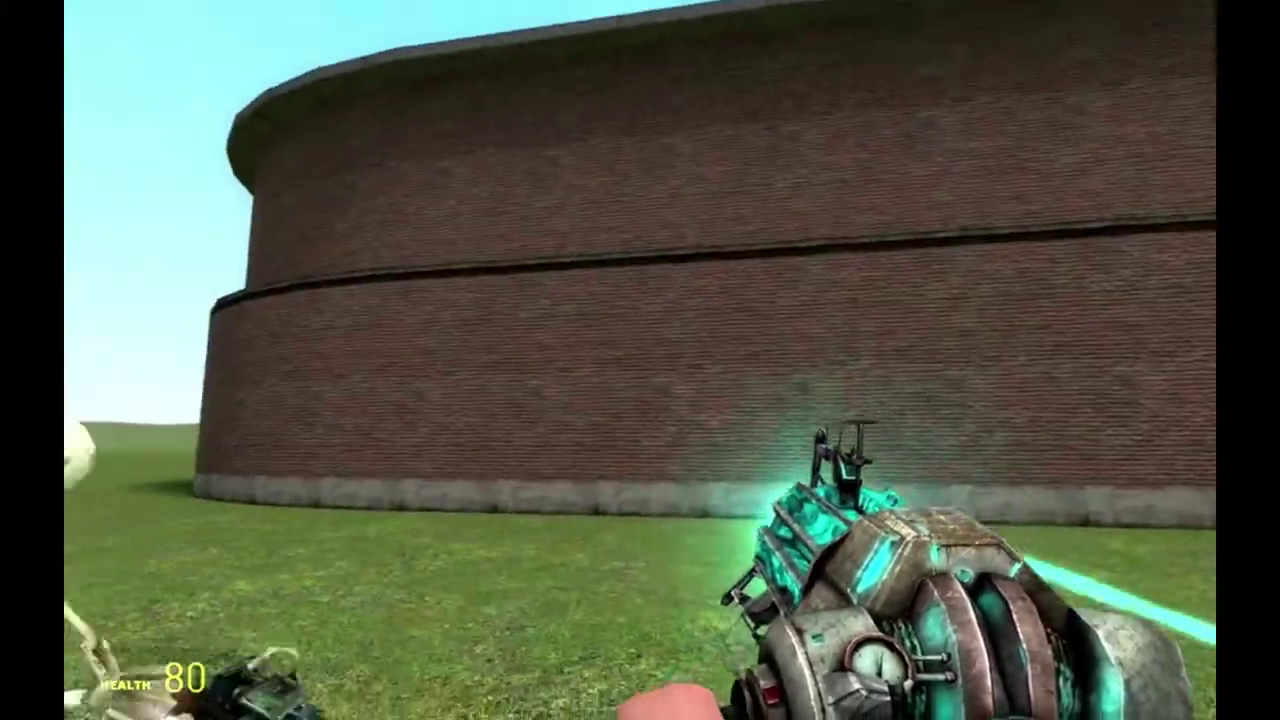
drag(630, 355, 640, 360)
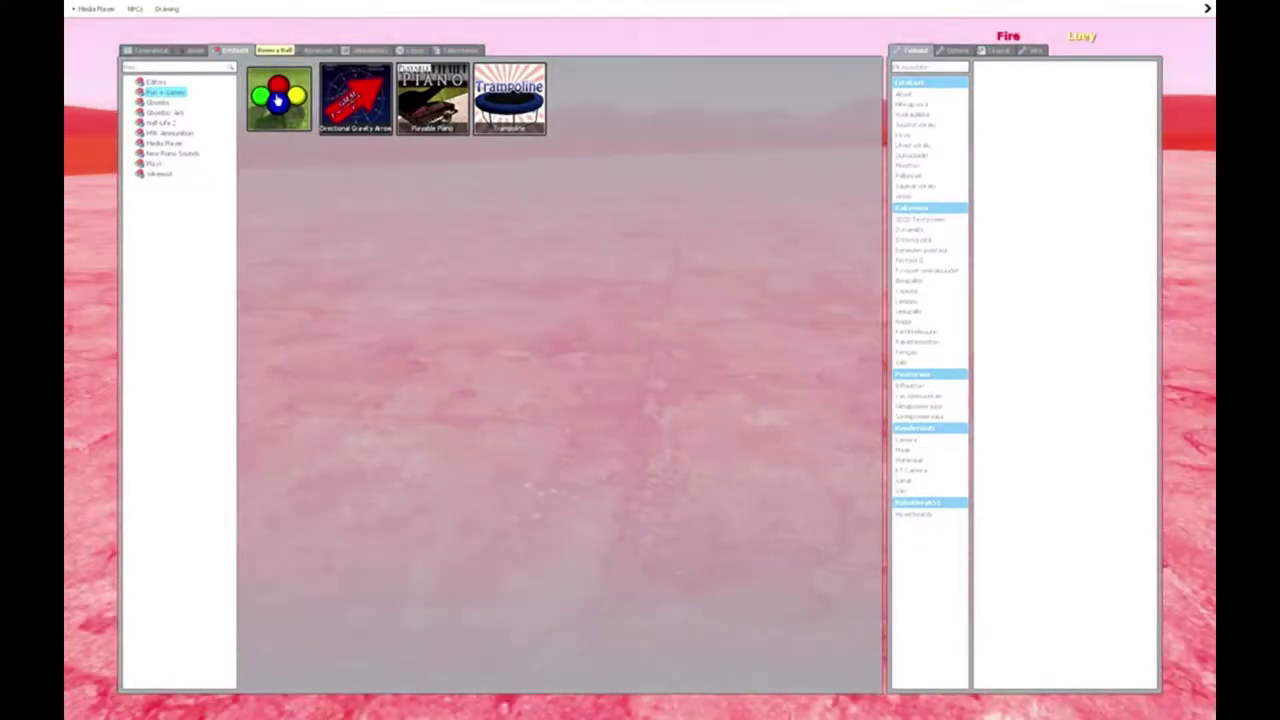
click(277, 100)
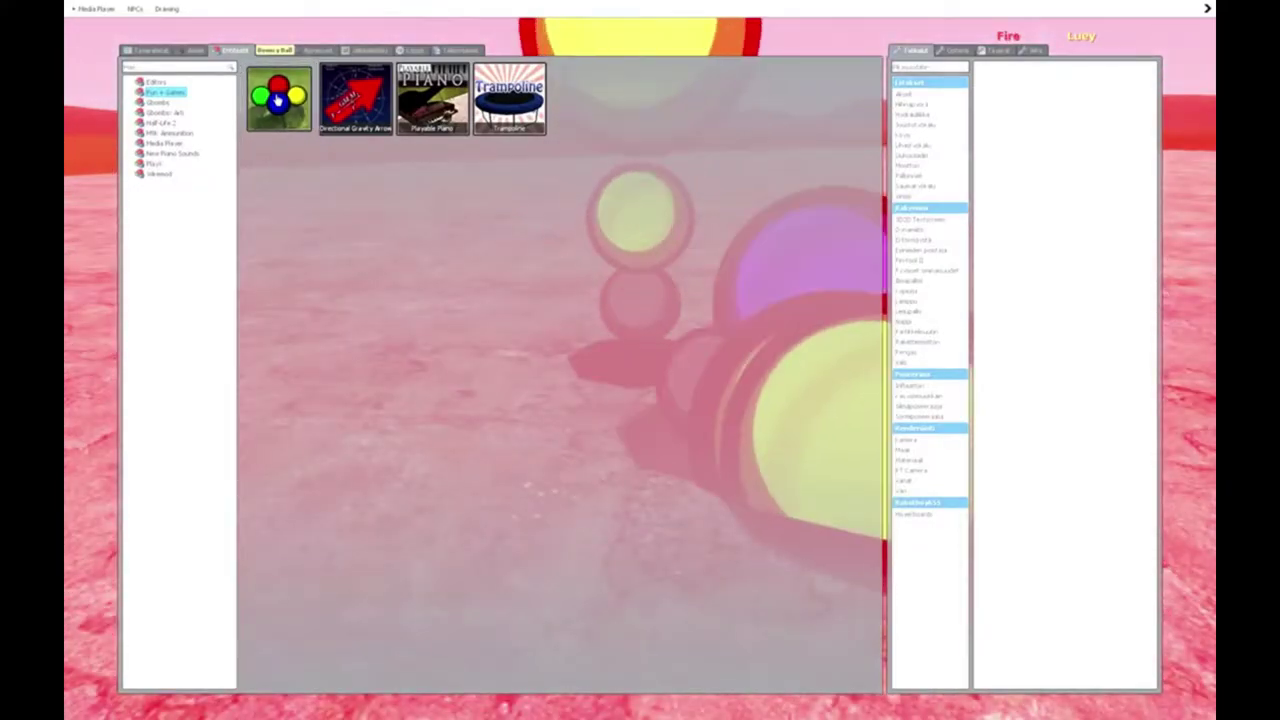
click(277, 100)
click(277, 100)
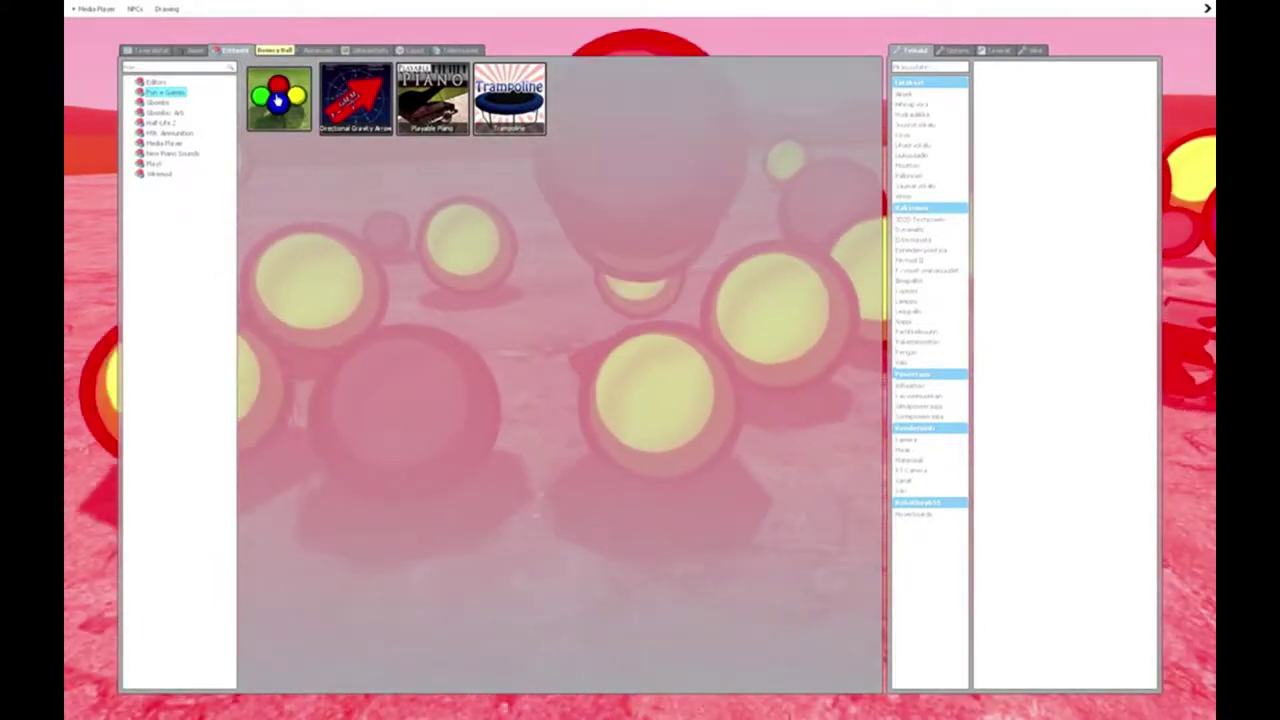
key(q)
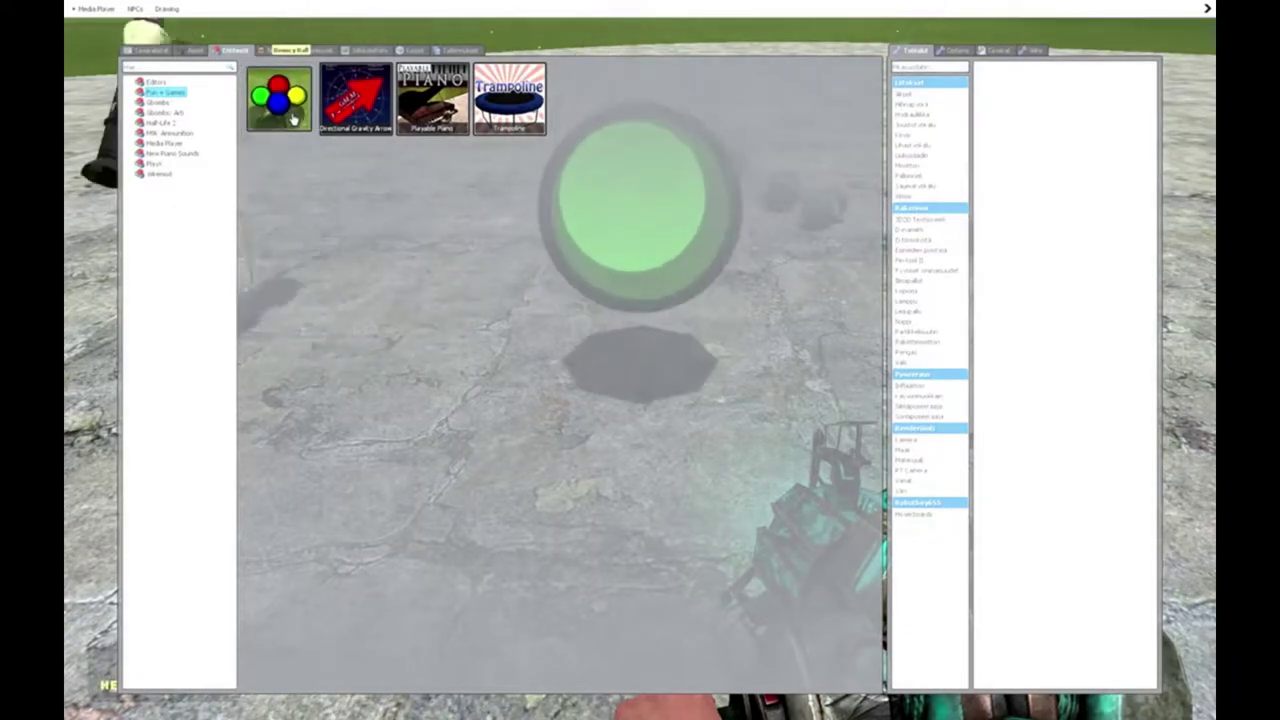
Spawn more bouncy balls and a playable piano
click(280, 98)
click(280, 98)
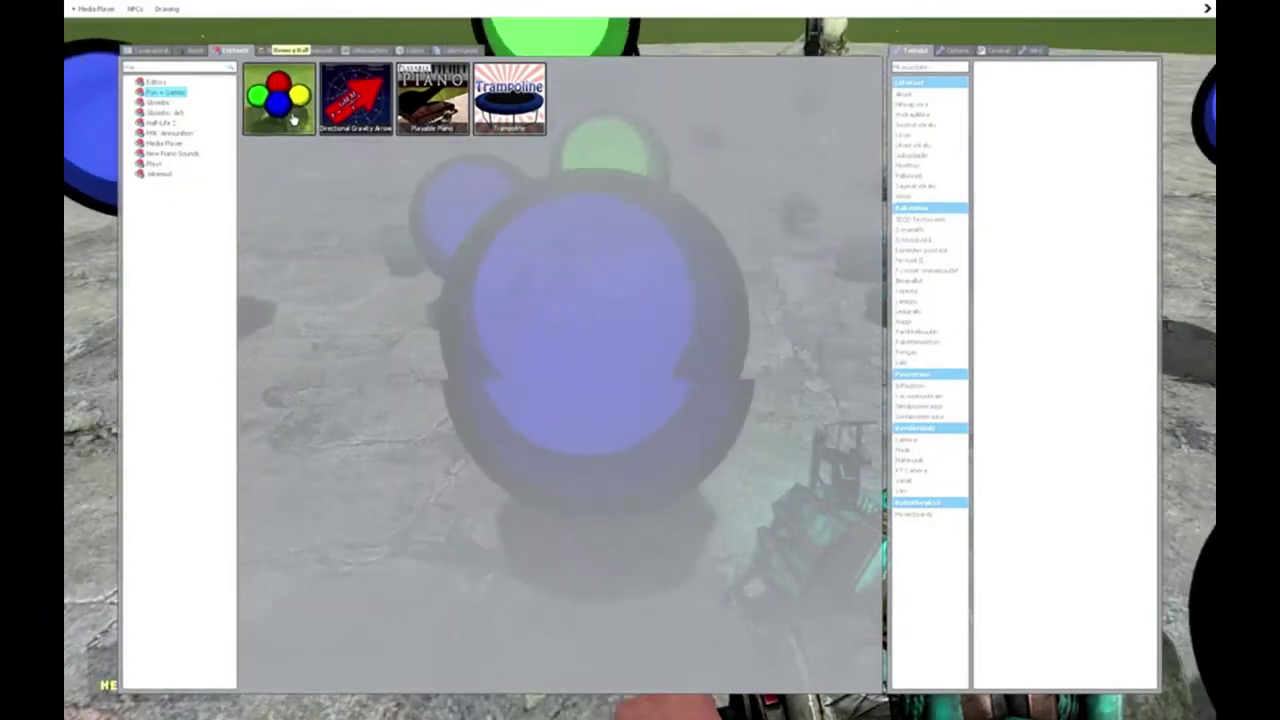
click(293, 118)
click(293, 118)
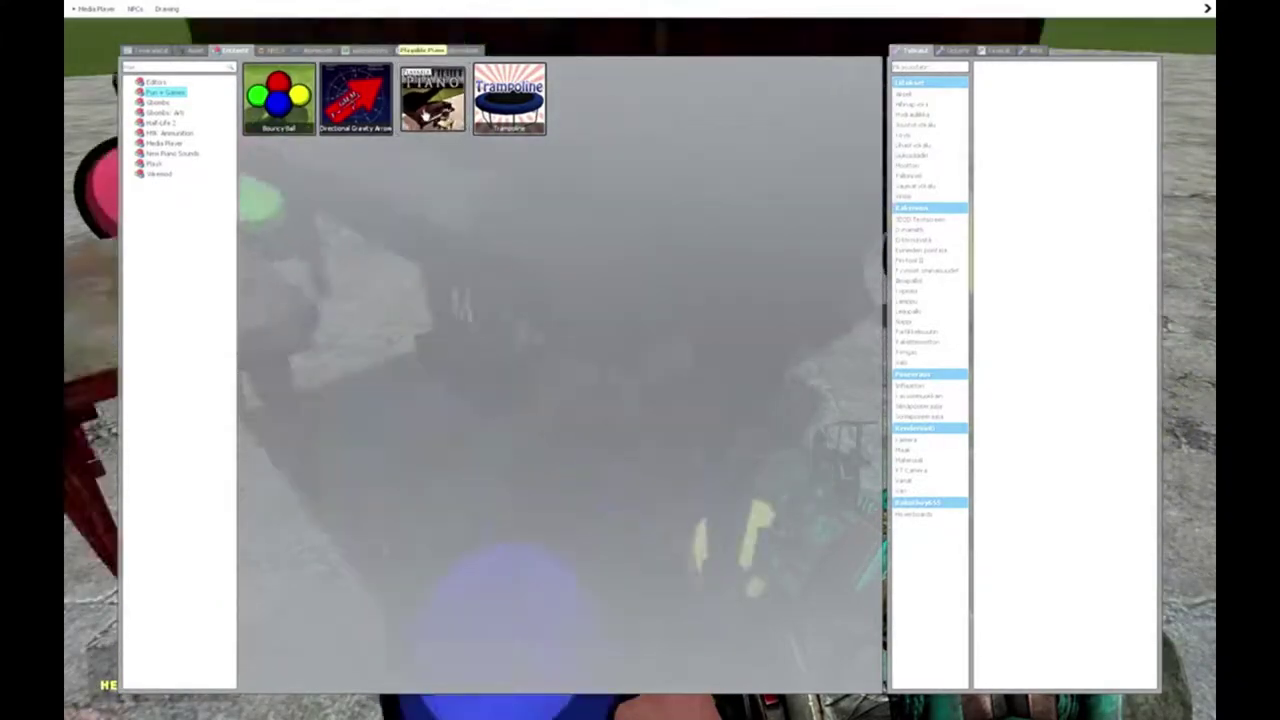
click(426, 115)
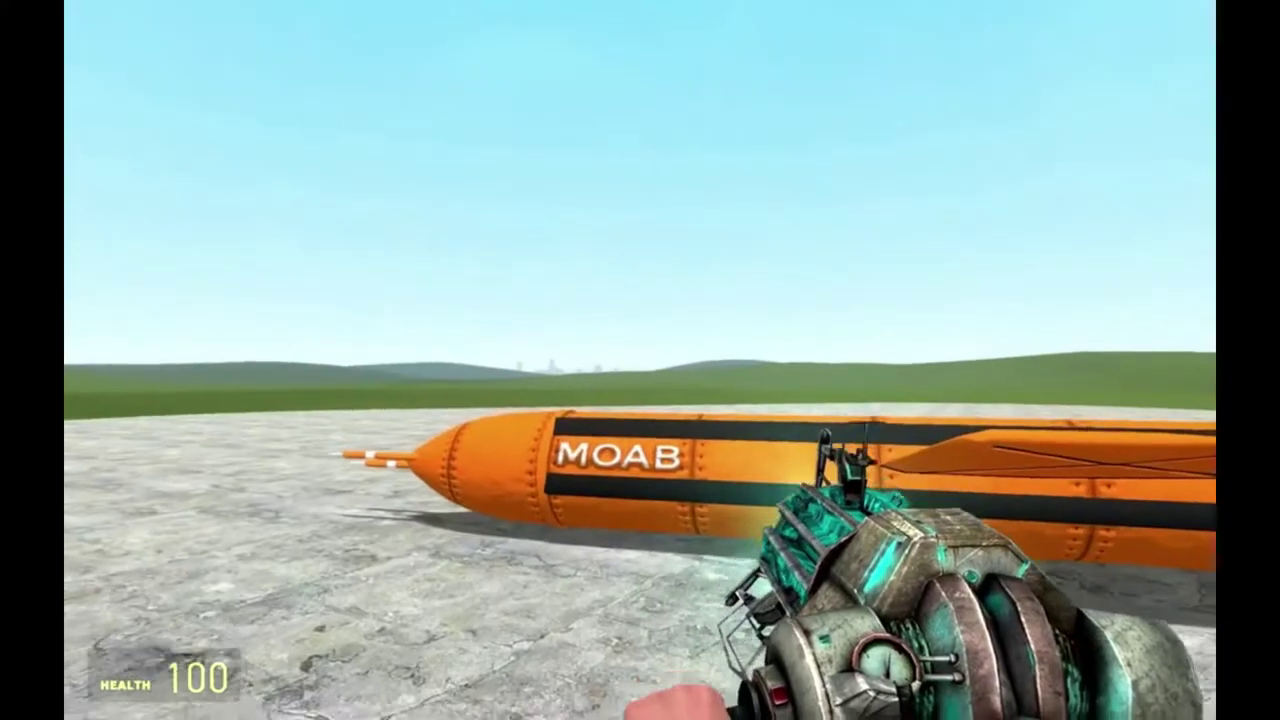
Spawn five yachts next to the MOAB bomb
key(q)
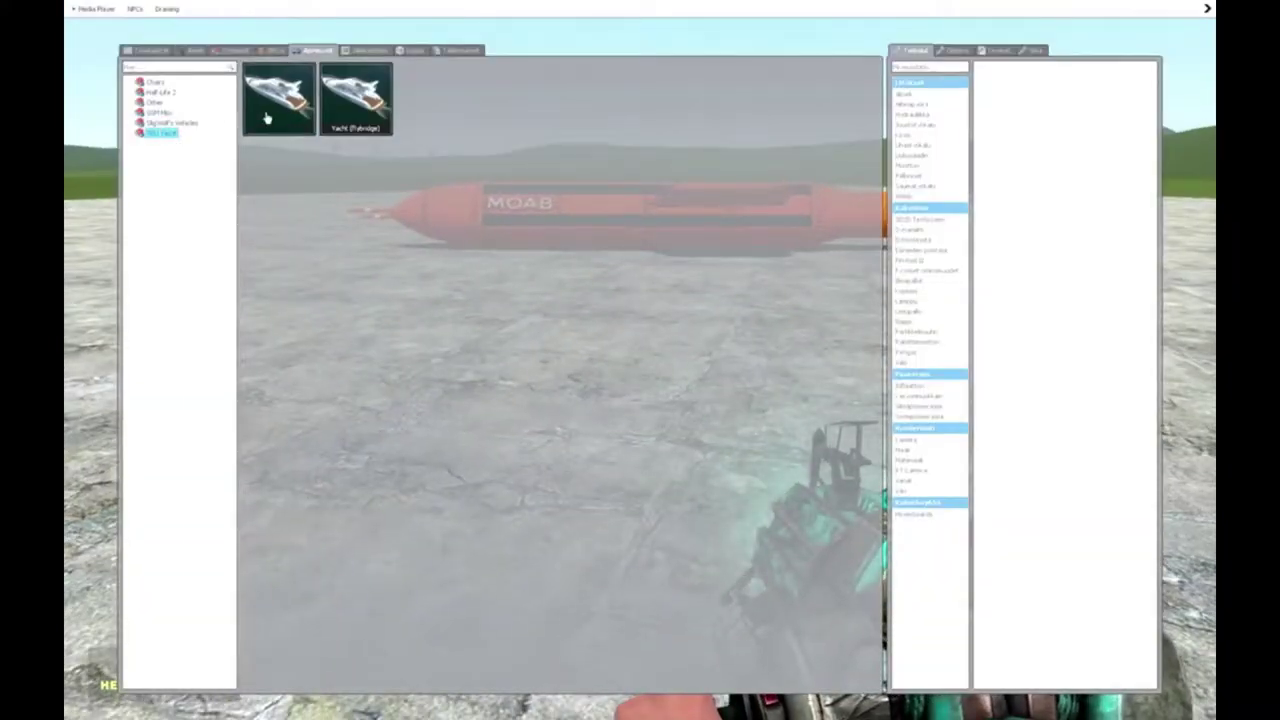
click(267, 118)
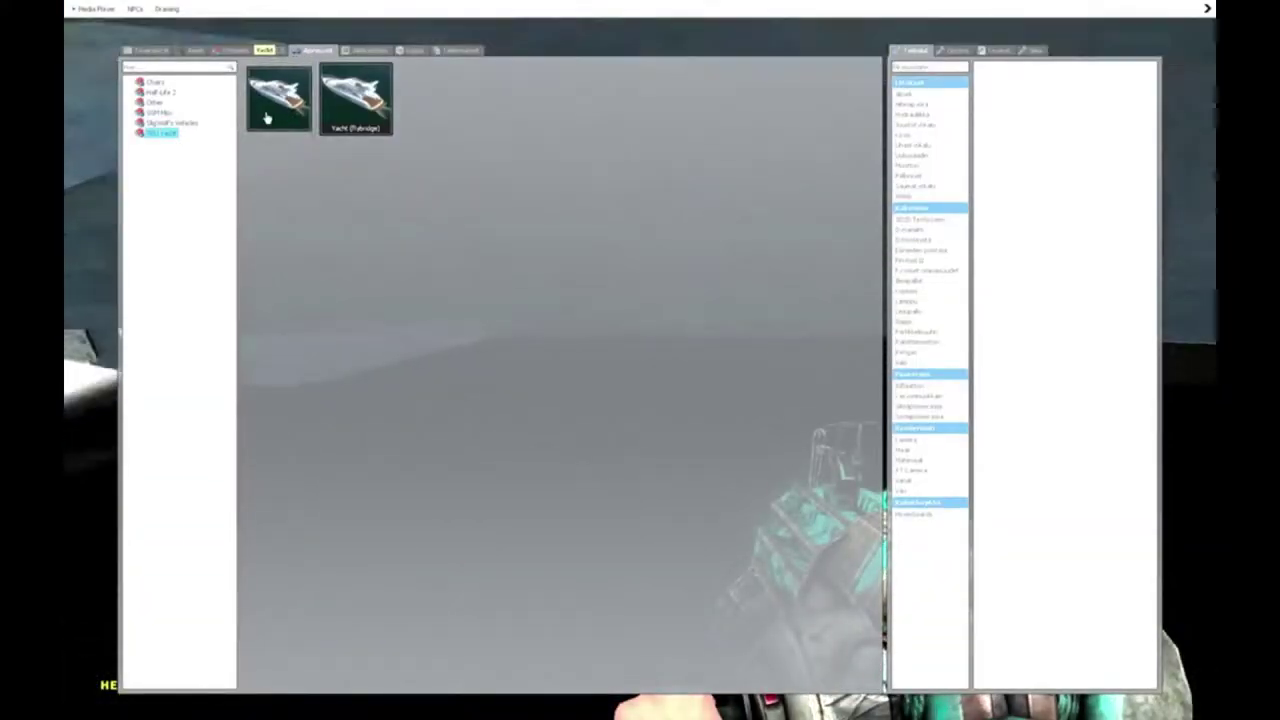
click(267, 118)
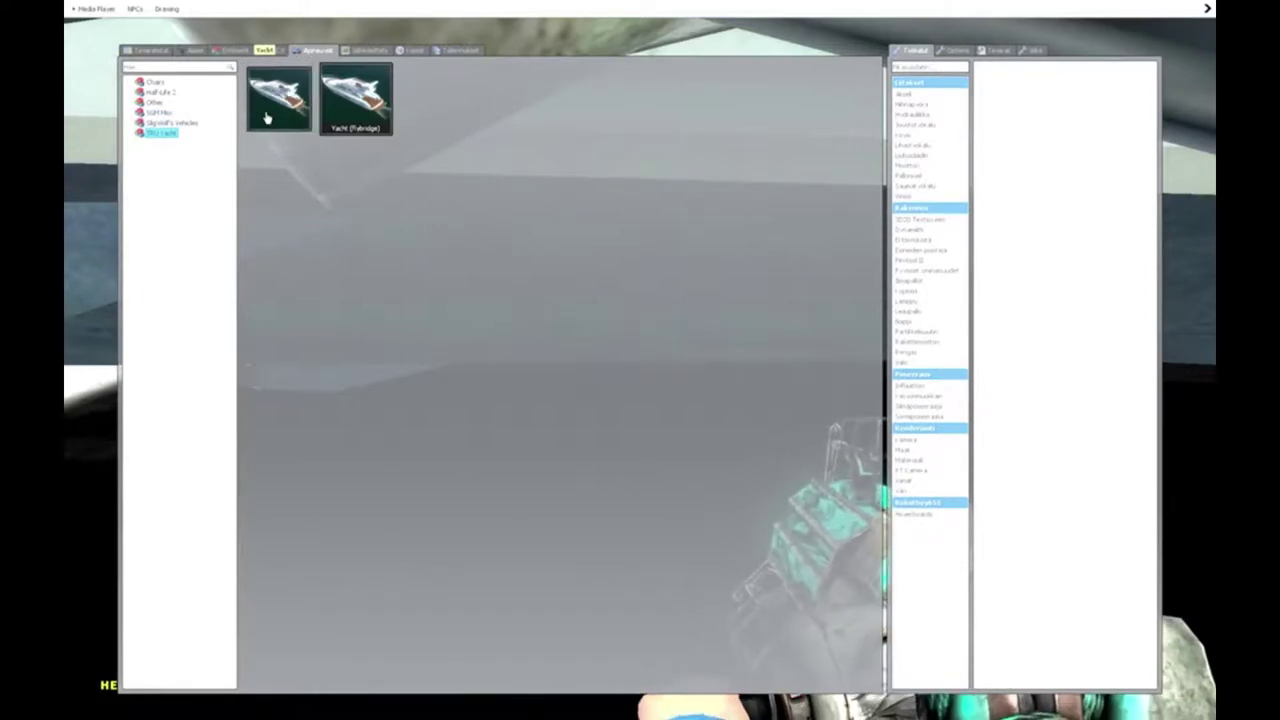
click(267, 118)
click(267, 118)
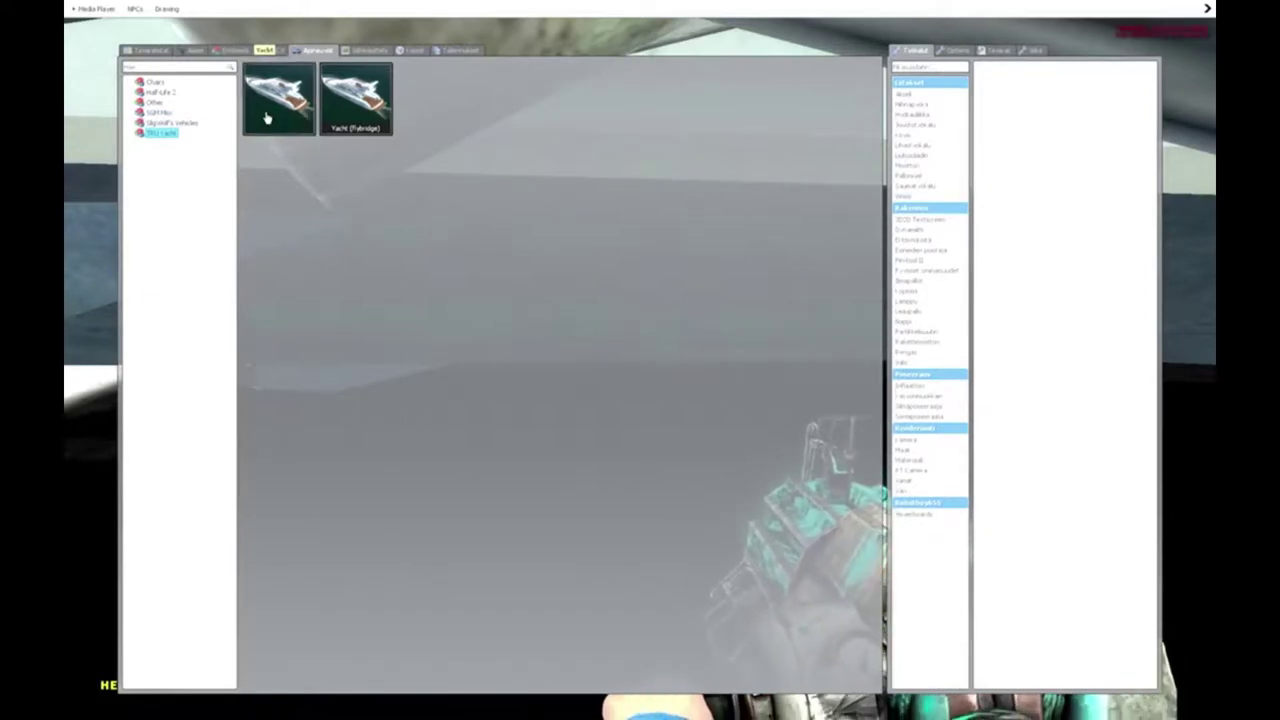
click(267, 118)
key(q)
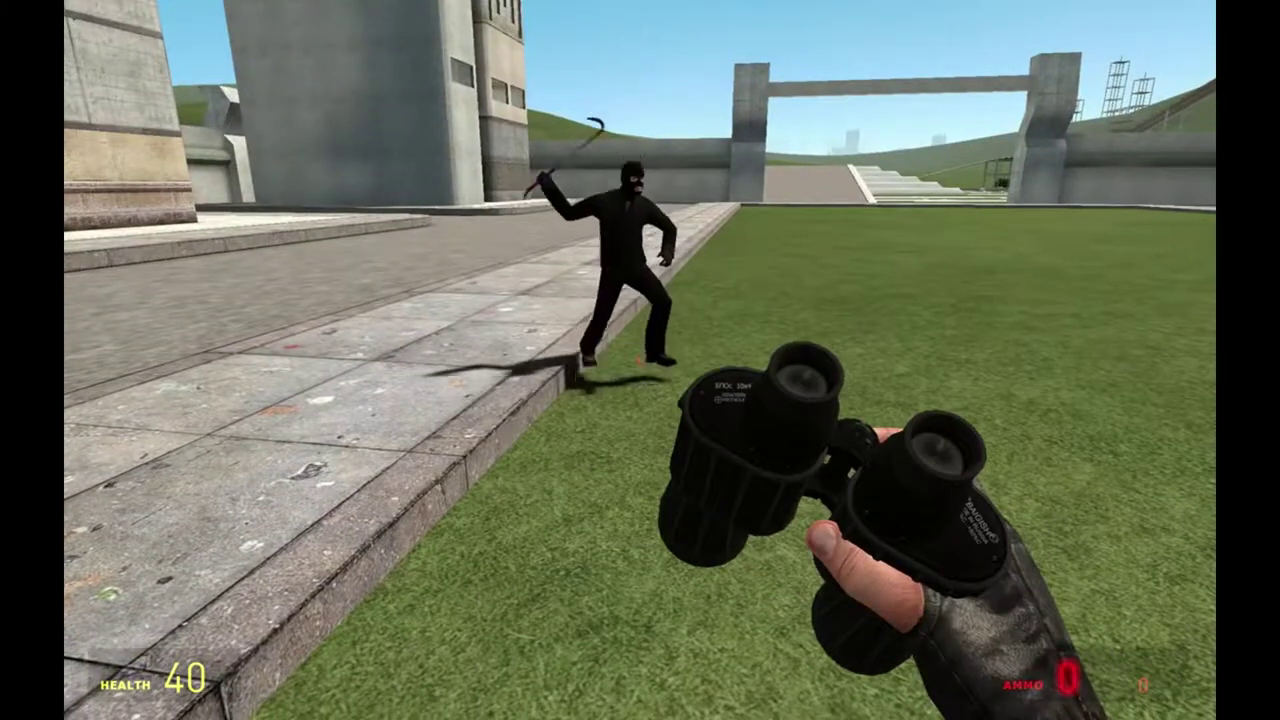
scroll(640, 360, down, 2)
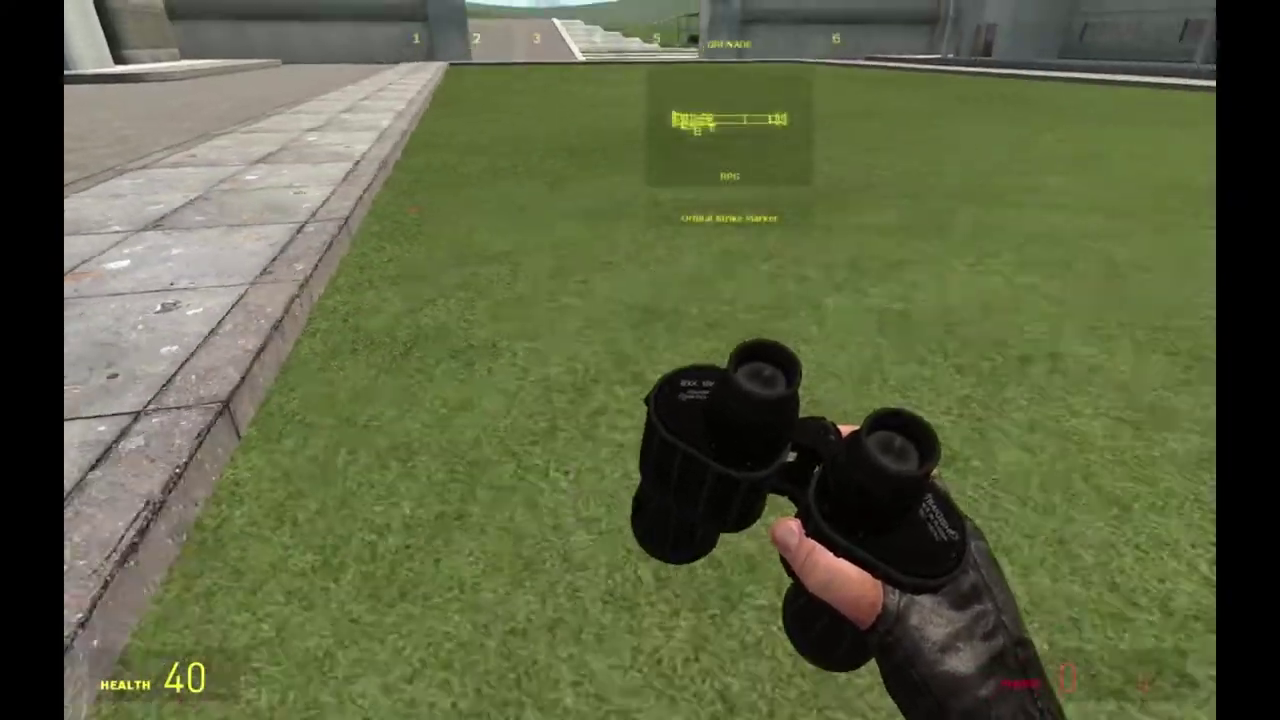
Equip the RPG from the Weapons list, respawning after each death, and fire once
click(640, 360)
scroll(640, 360, down, 1)
key(q)
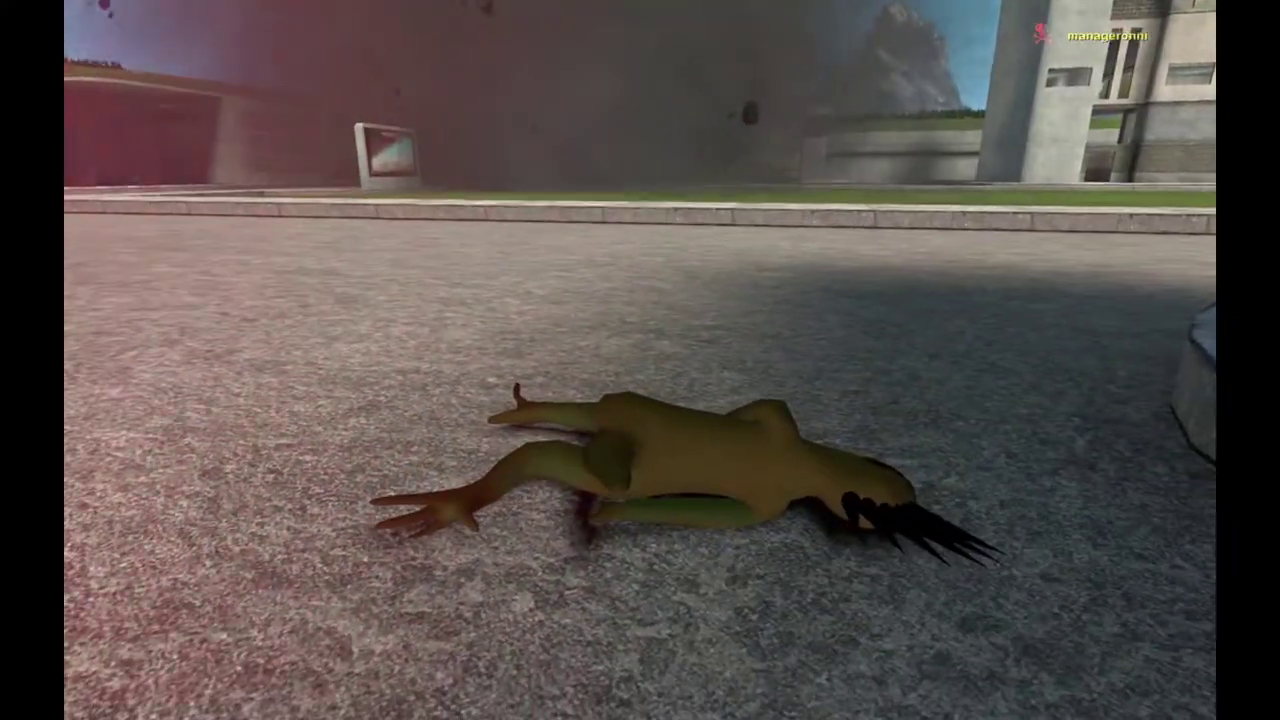
click(640, 360)
key(q)
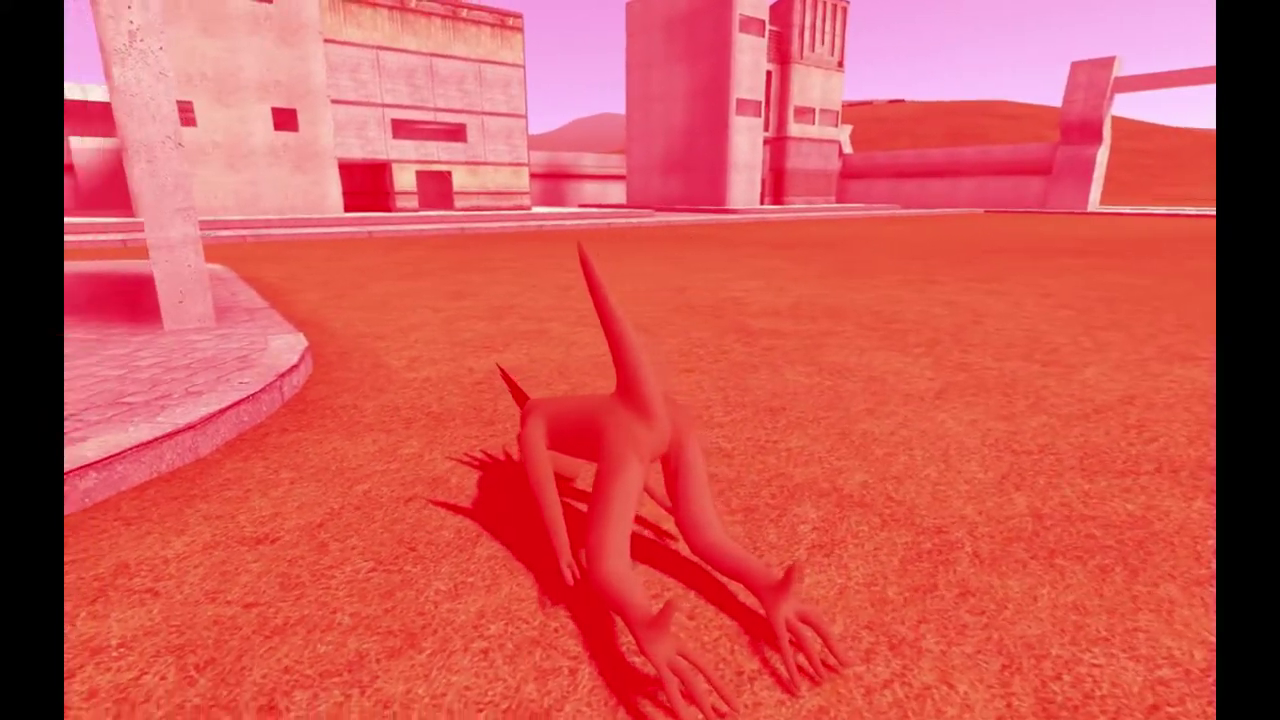
click(640, 360)
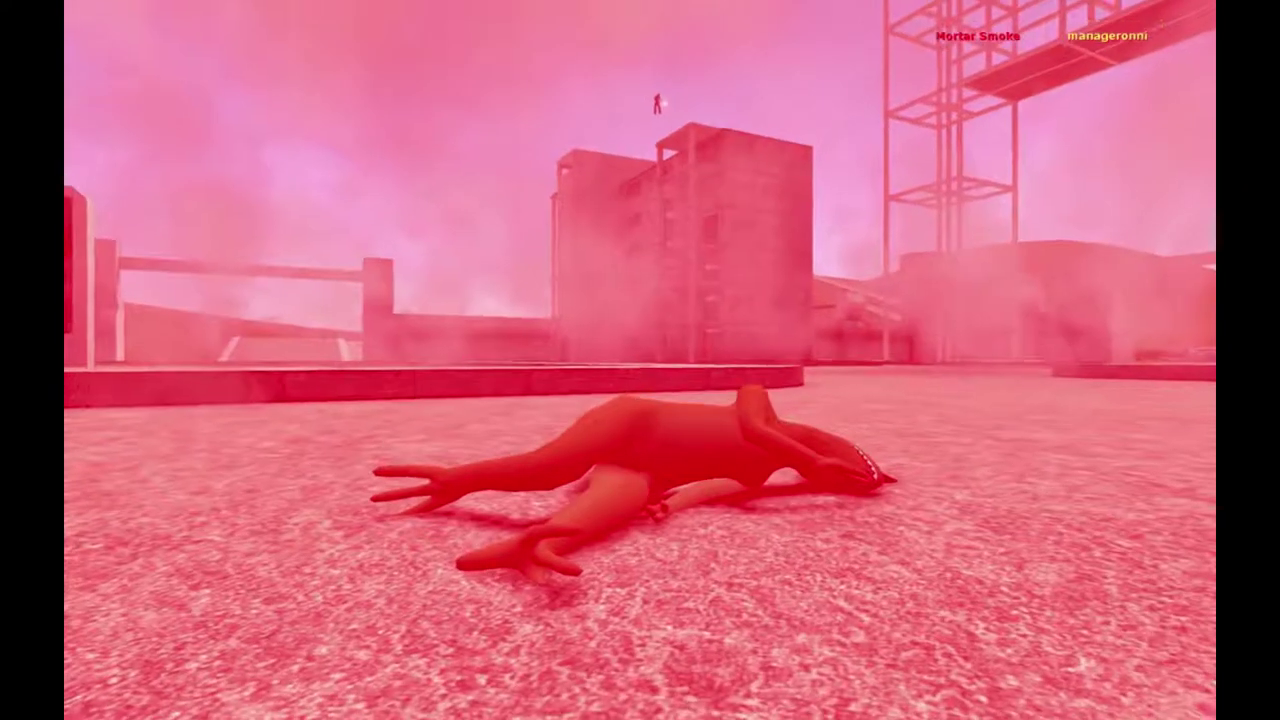
click(640, 360)
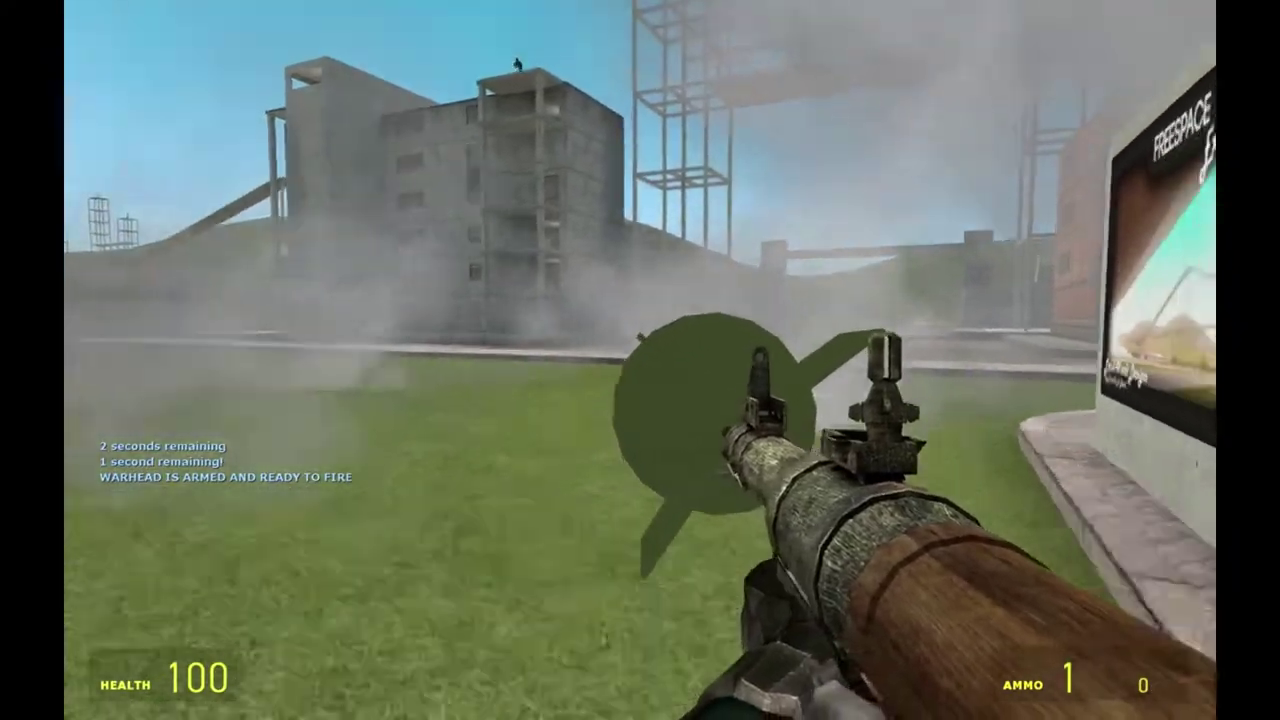
click(640, 360)
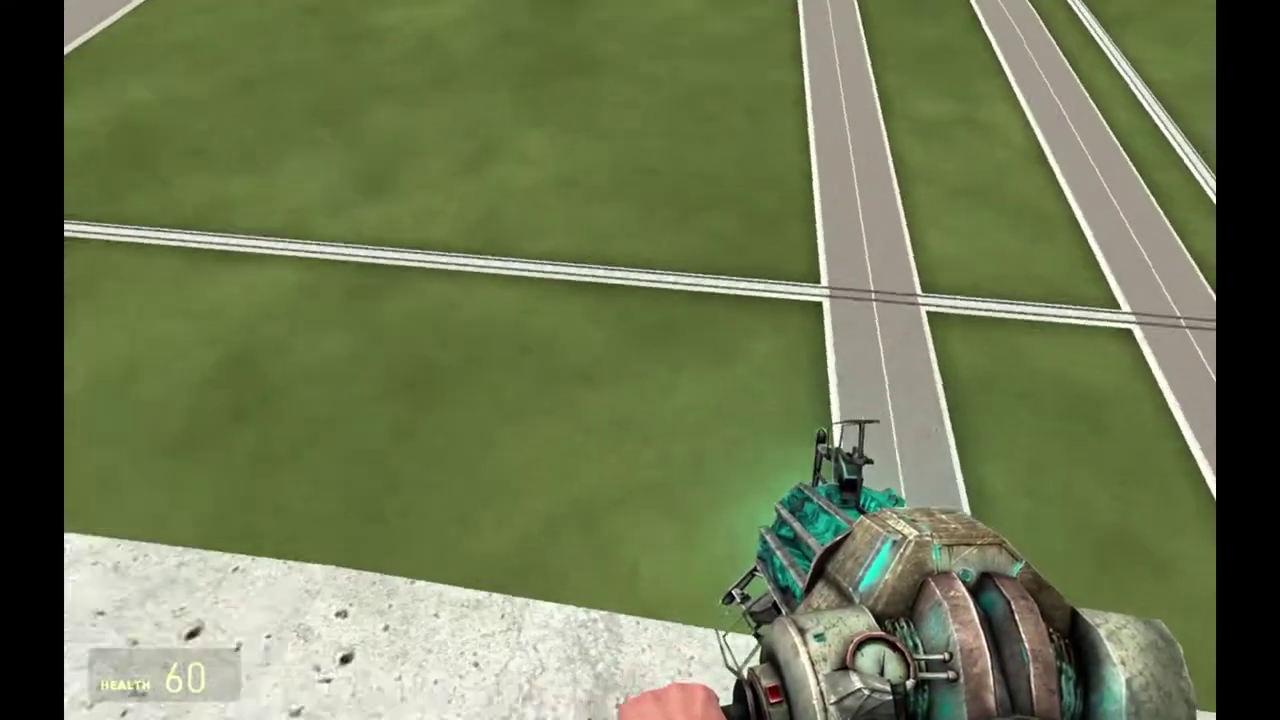
Jump off the ledge and fire the RPG at the red barn across the lake
key(w)
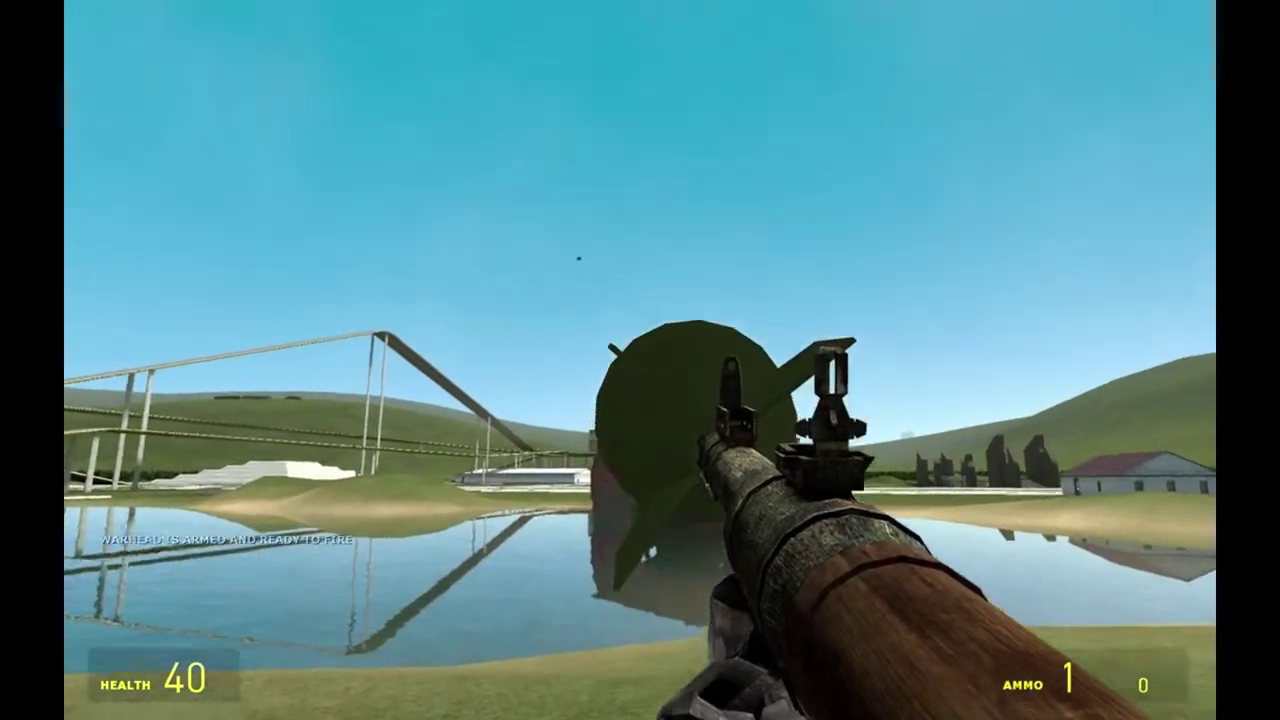
click(640, 360)
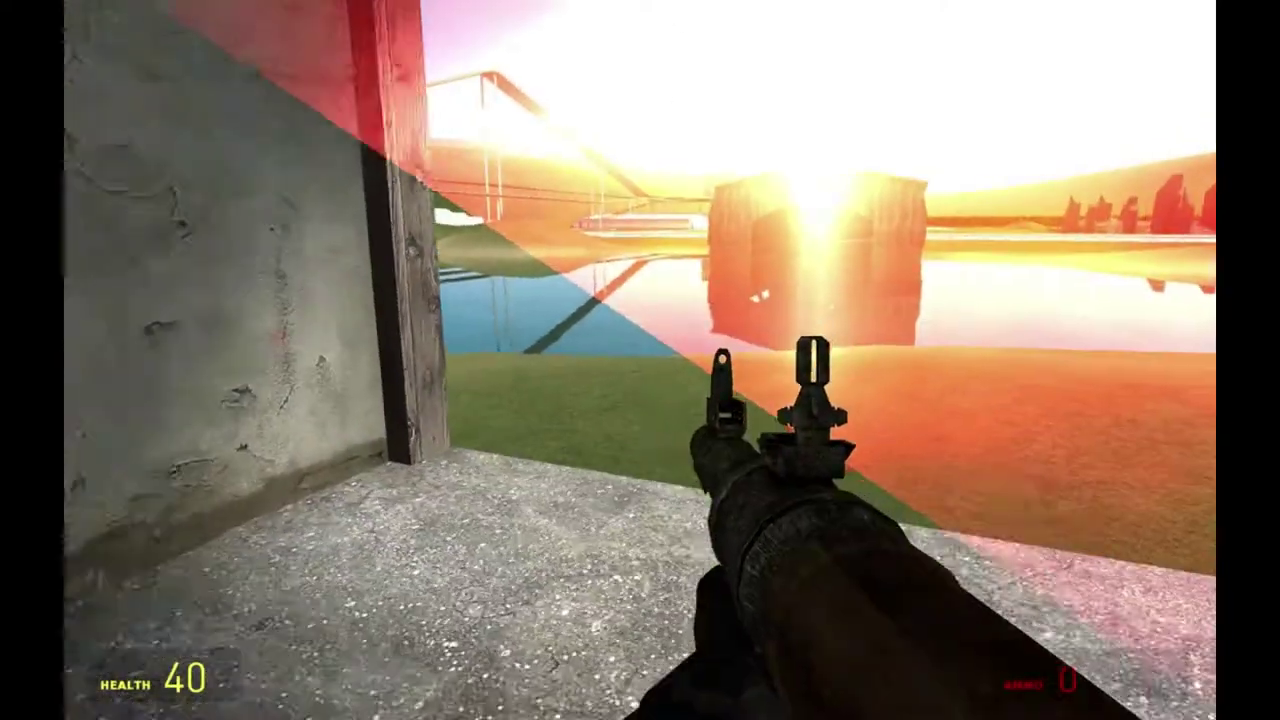
scroll(640, 360, down, 1)
click(640, 360)
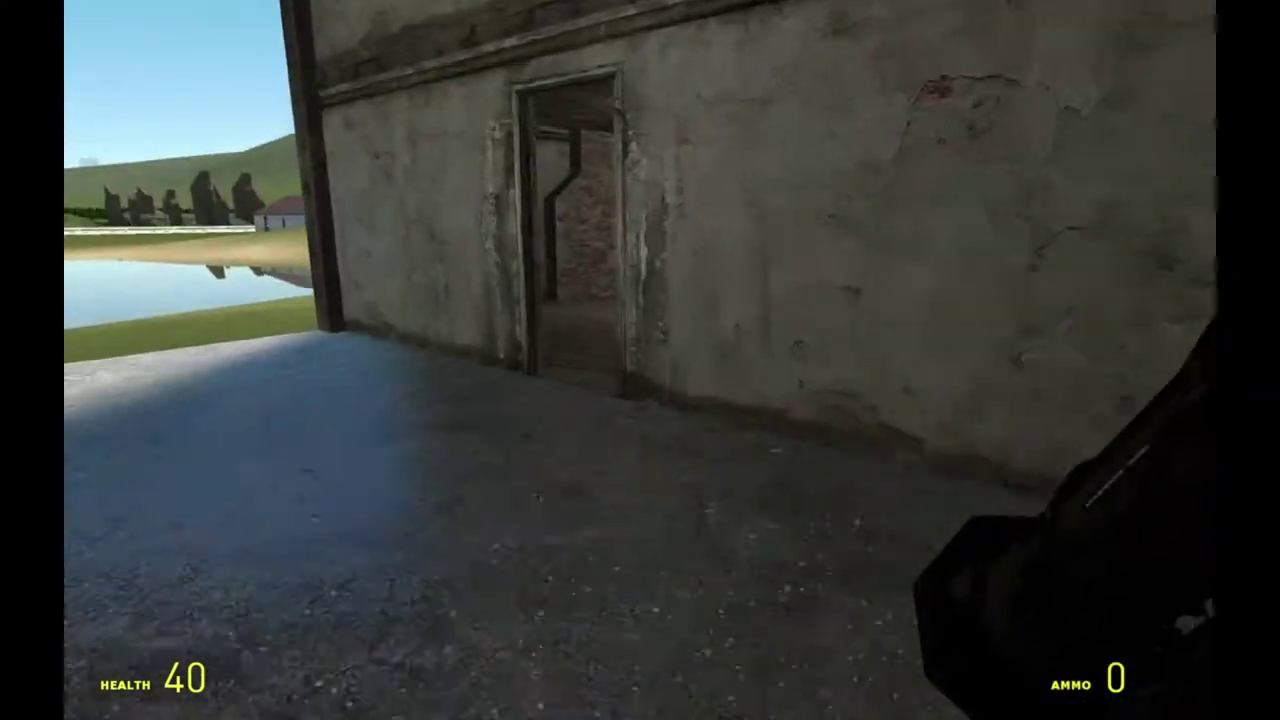
Equip the scoped rifle from the spawn menu and zoom in on the lake and bridge
key(5)
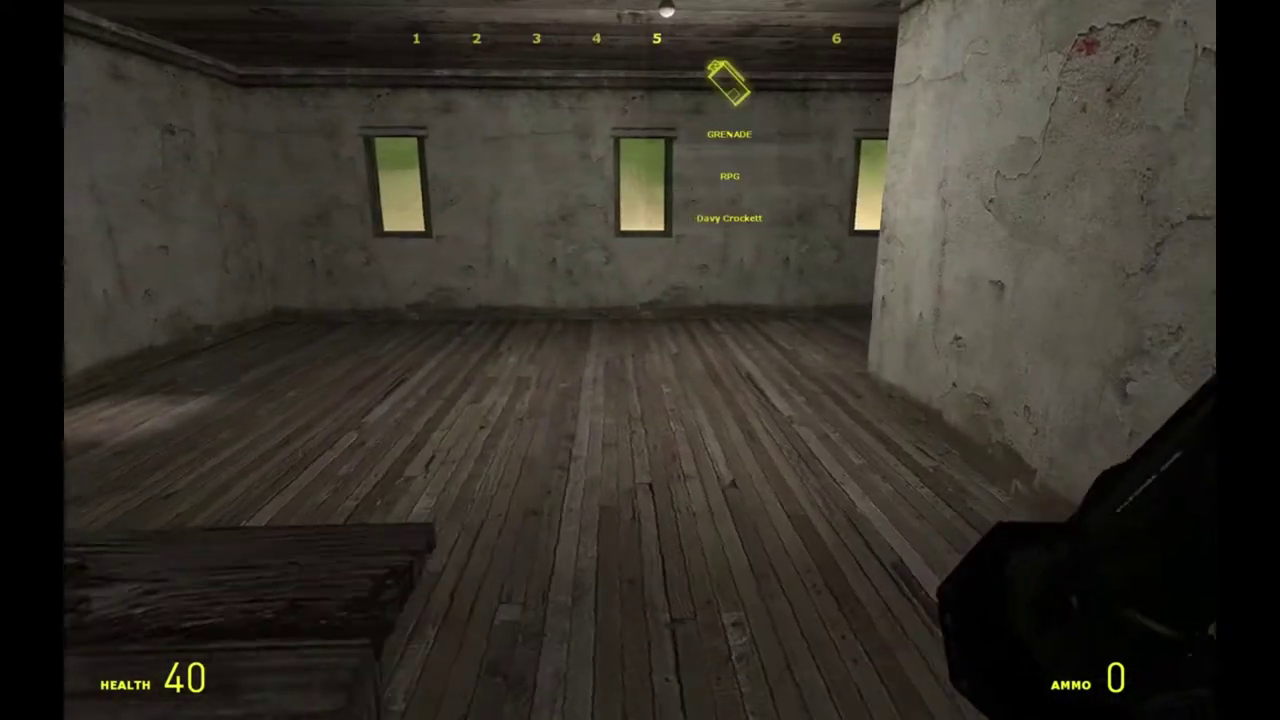
click(640, 360)
scroll(640, 360, up, 3)
scroll(640, 360, up, 2)
scroll(640, 360, up, 2)
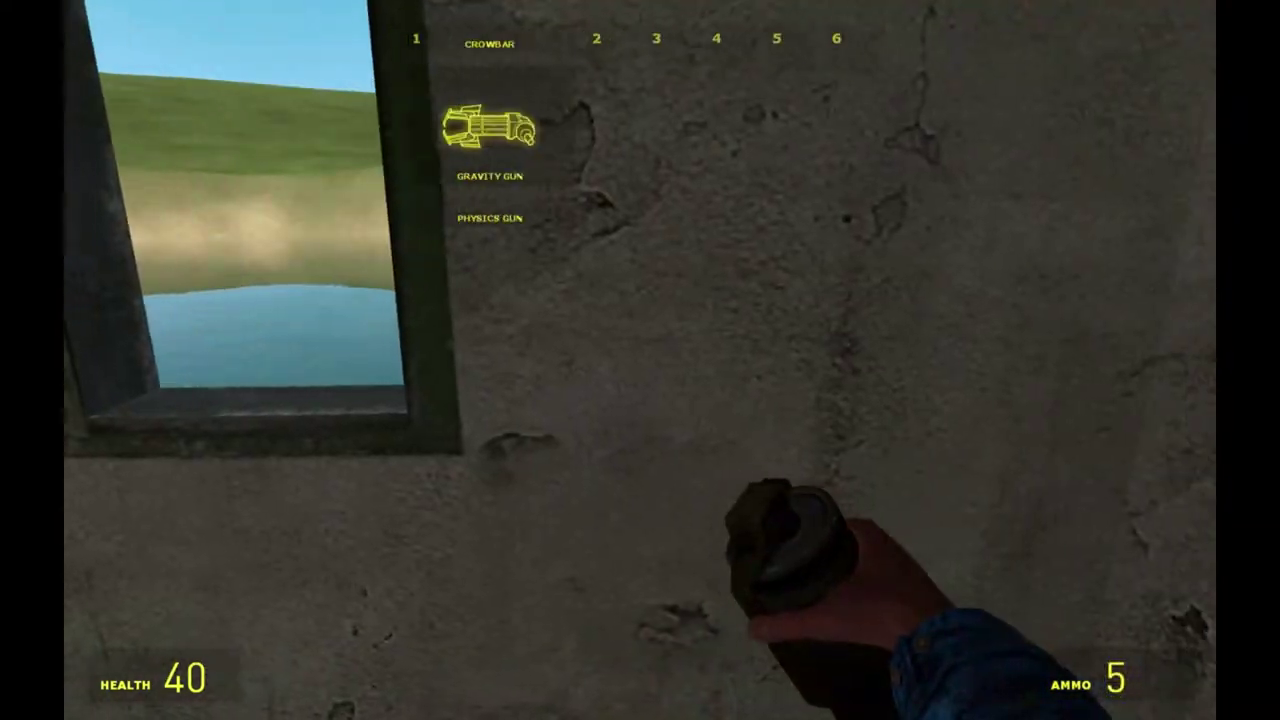
key(q)
click(277, 177)
right_click(640, 360)
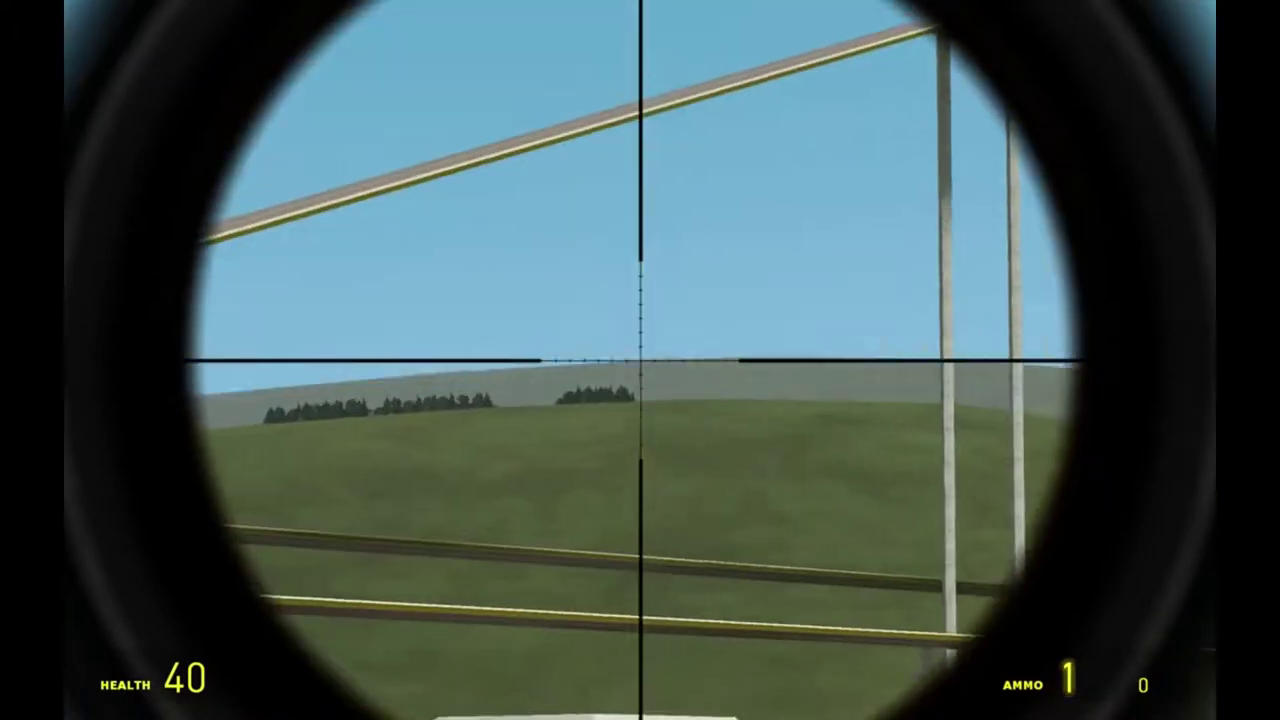
right_click(640, 360)
right_click(640, 360)
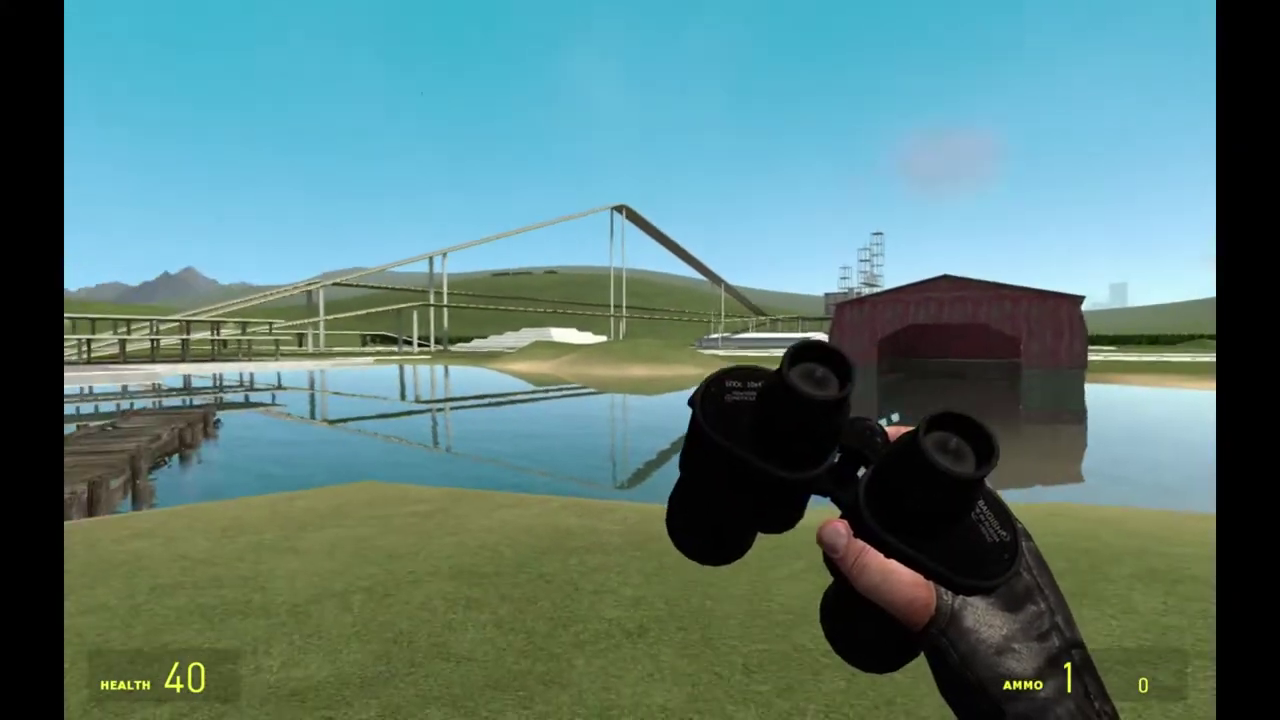
right_click(640, 360)
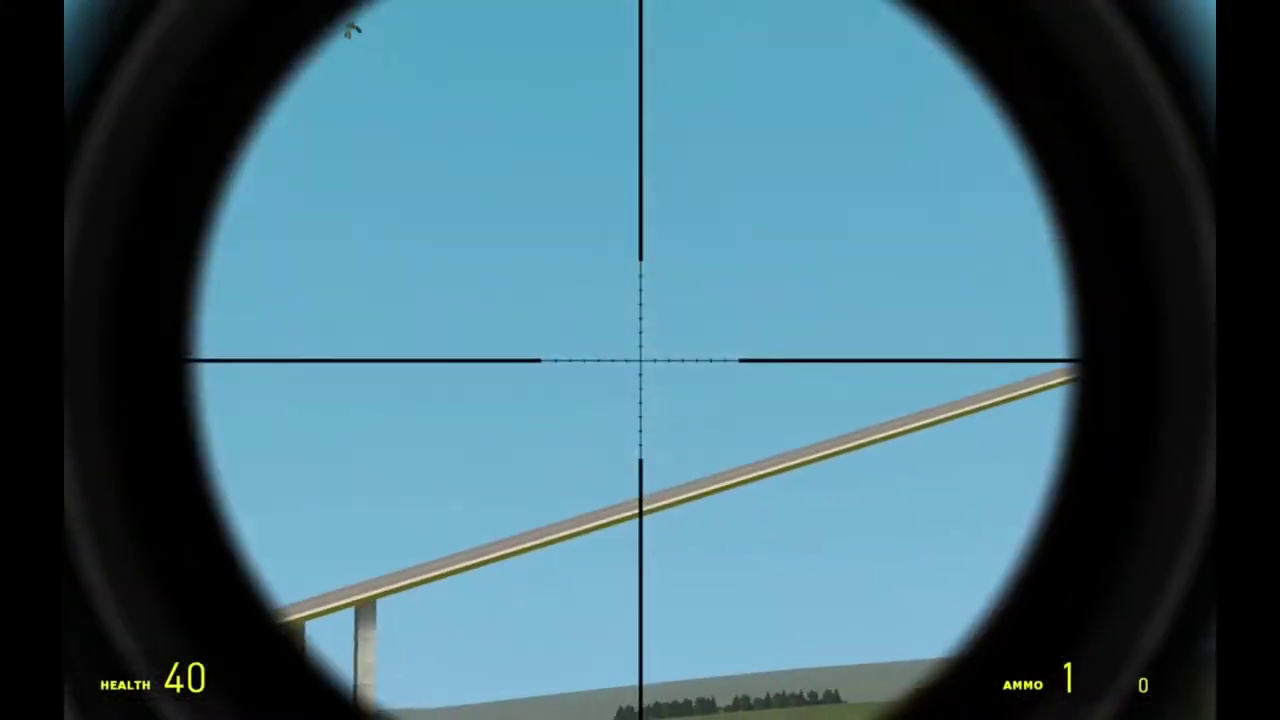
right_click(640, 360)
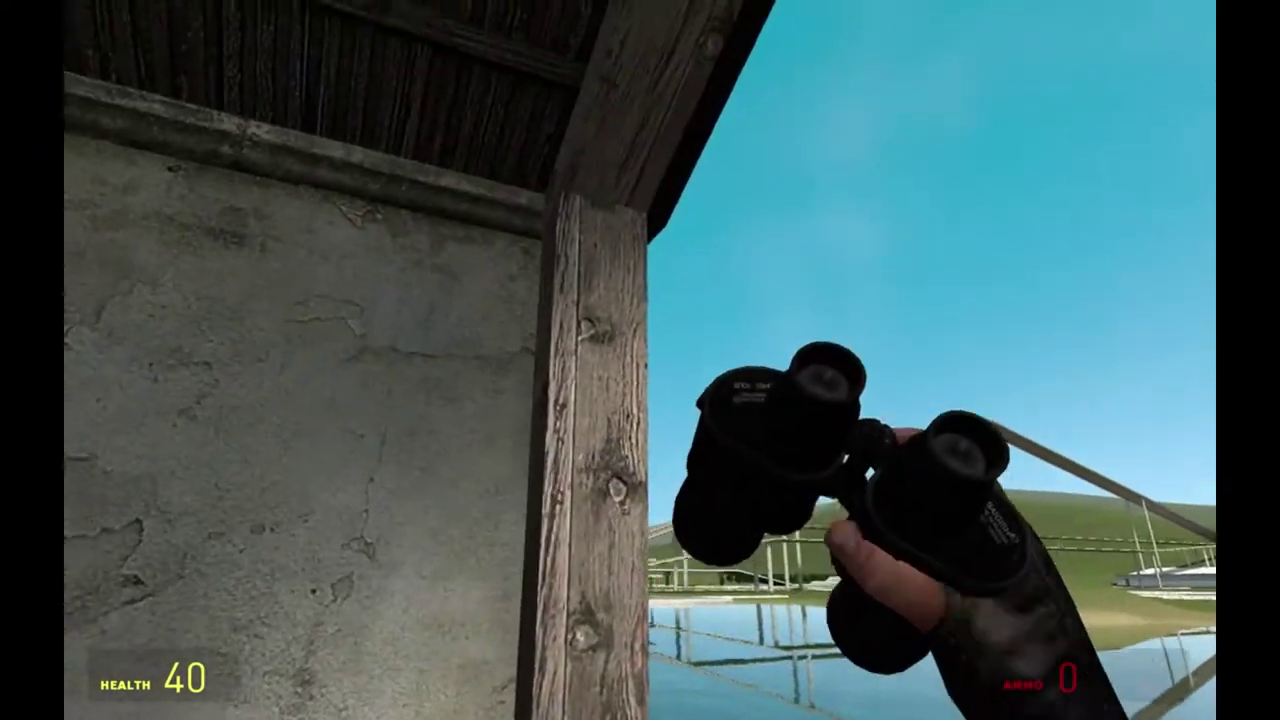
Browse the slot-5 explosives and Gravity Gun, then shoot the distant scoped player
key(5)
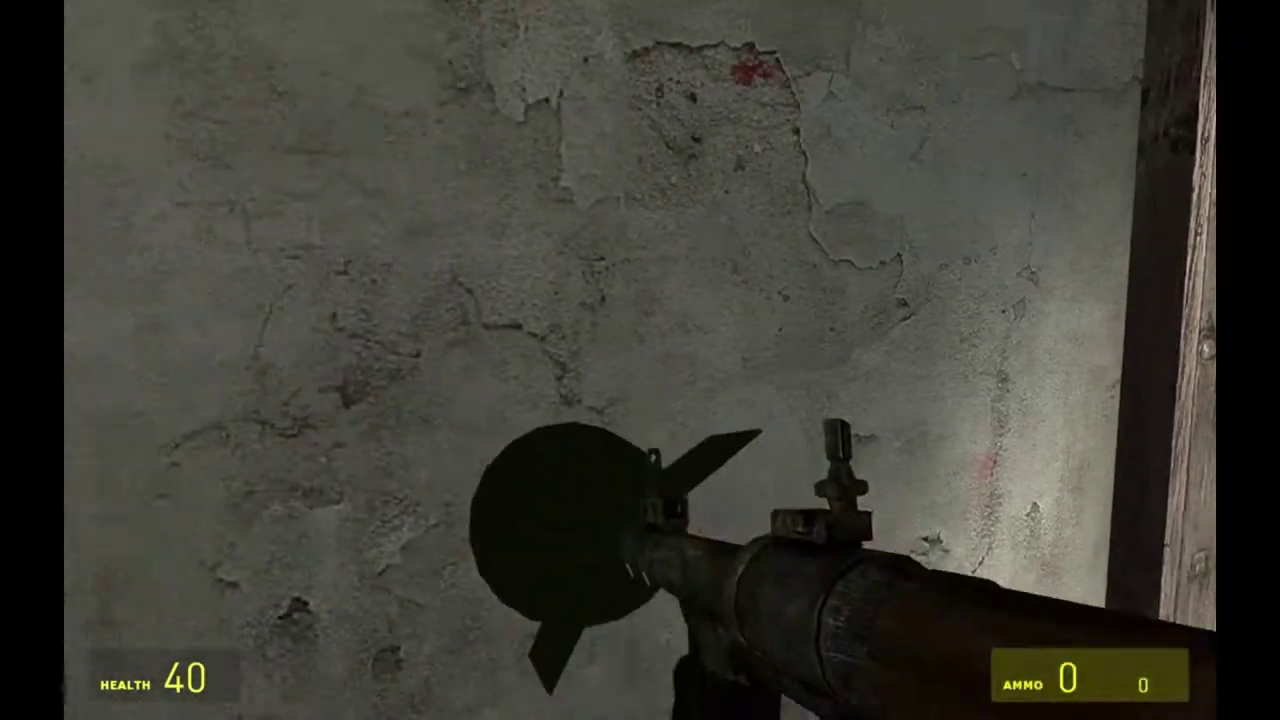
key(5)
key(5)
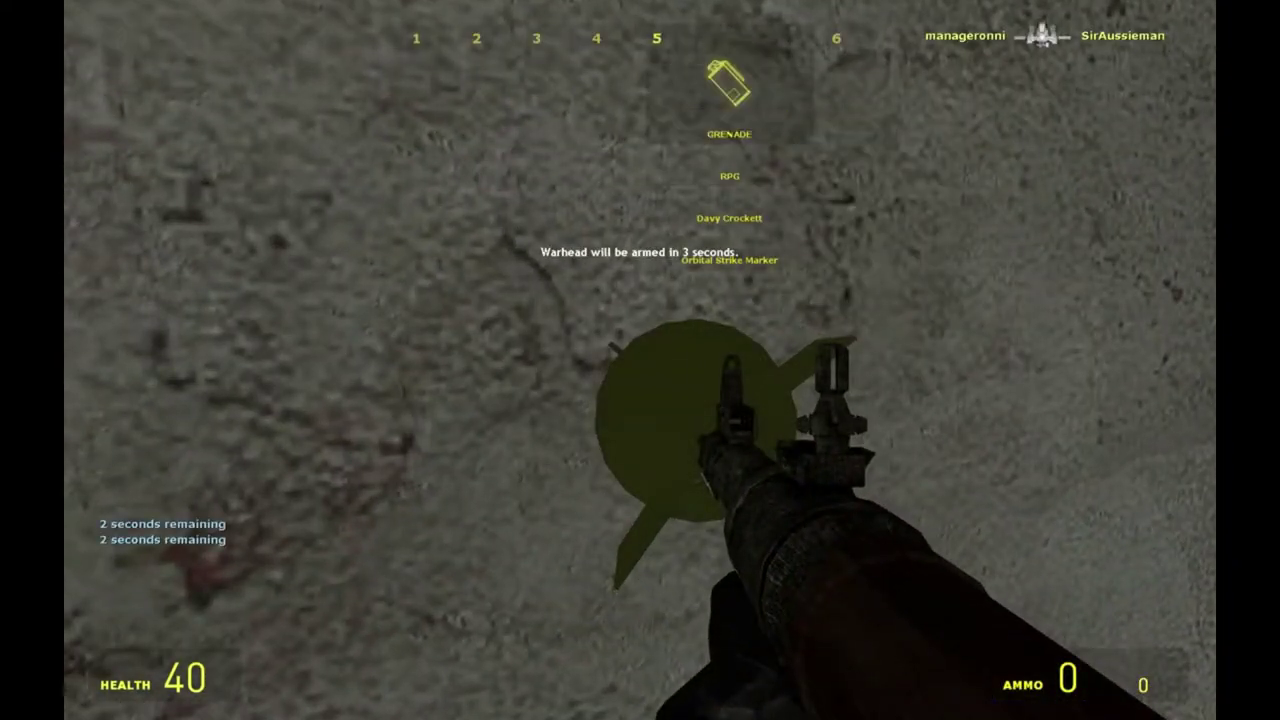
key(5)
key(5)
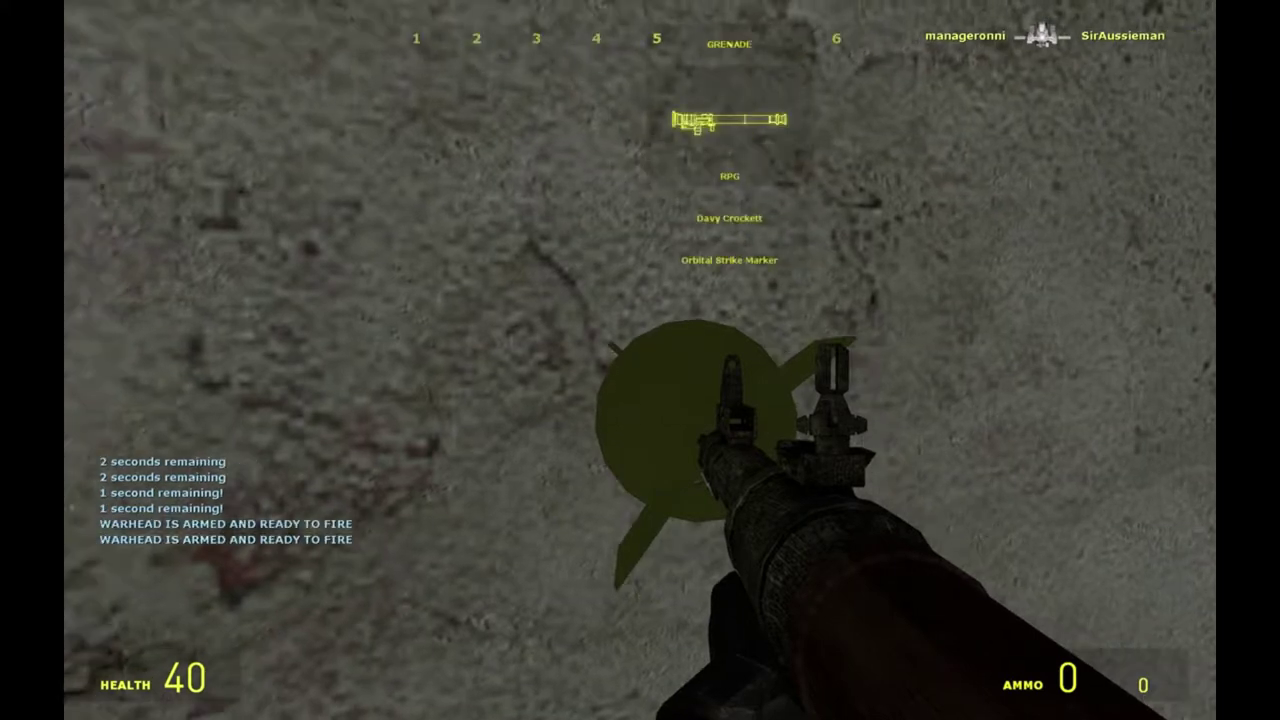
scroll(640, 360, up, 3)
scroll(640, 360, up, 2)
scroll(640, 360, up, 1)
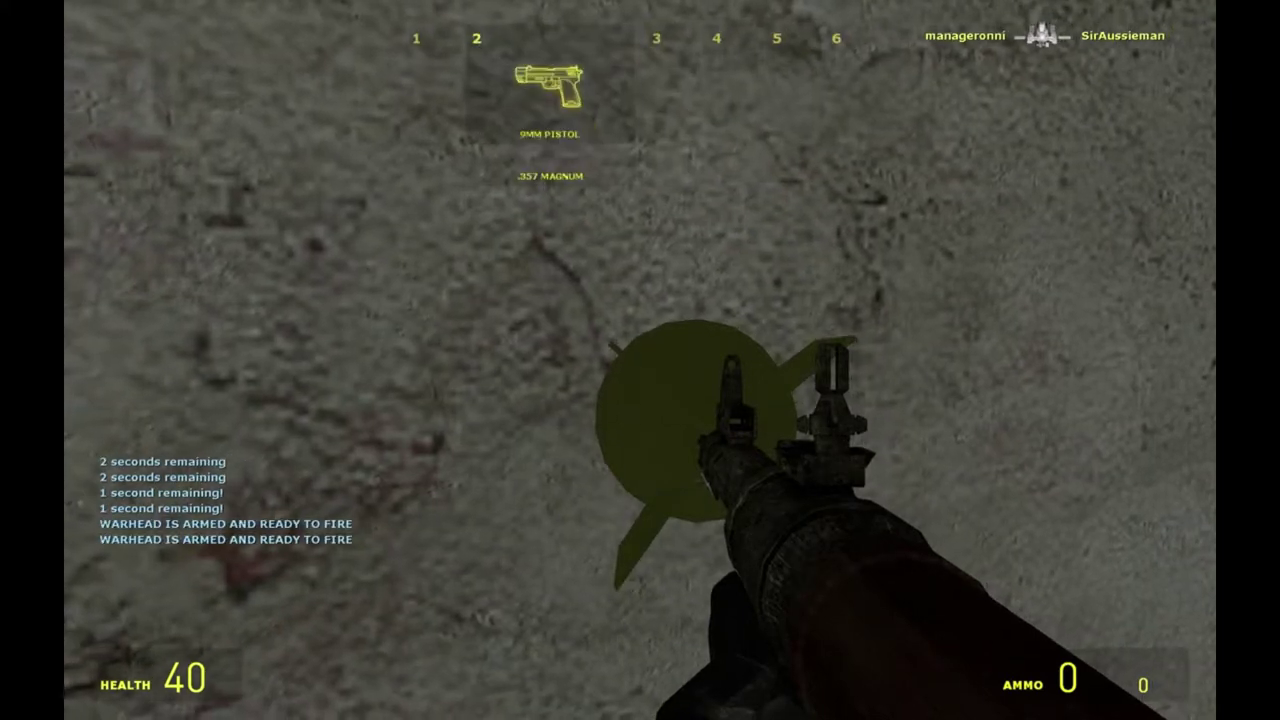
scroll(640, 360, up, 1)
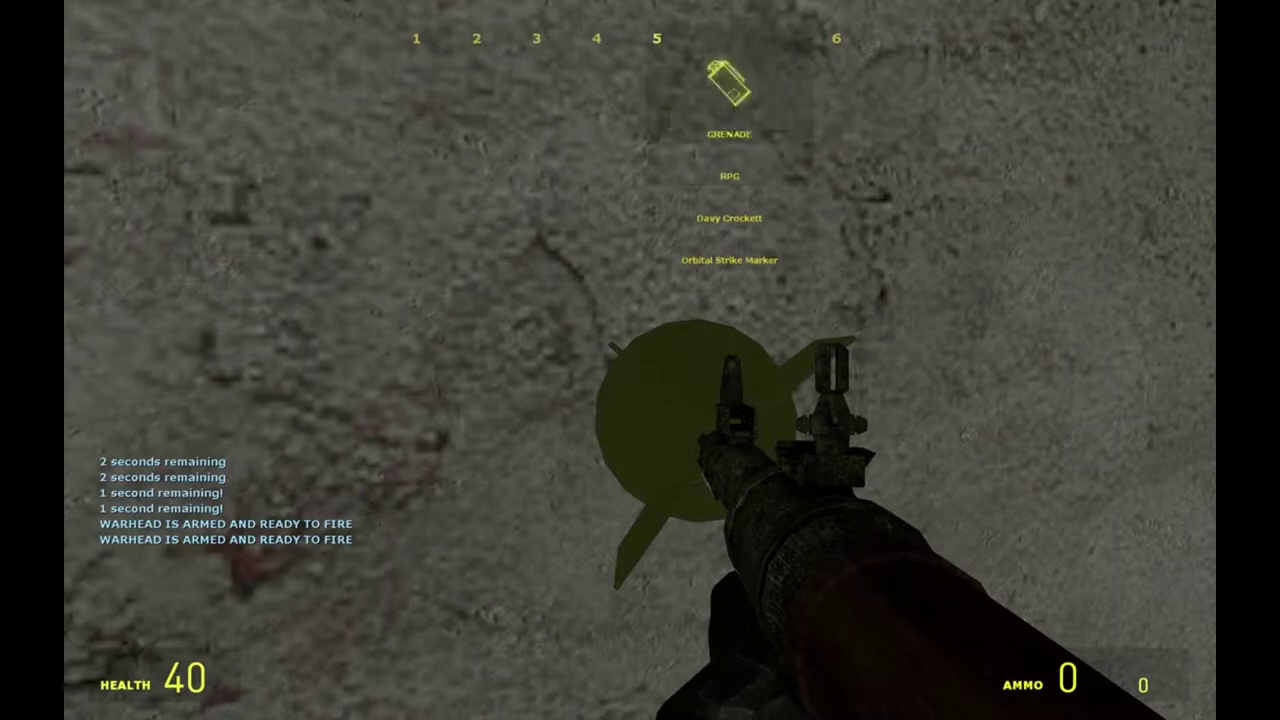
scroll(640, 360, up, 2)
scroll(640, 360, up, 3)
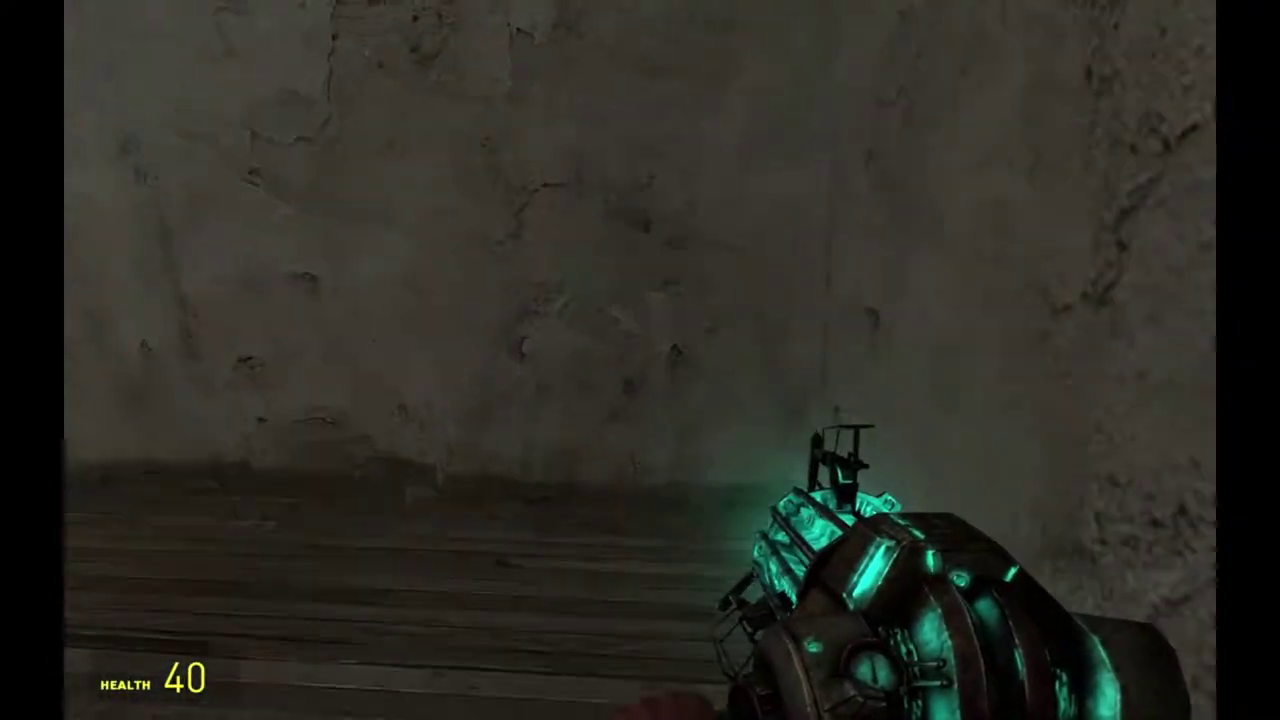
key(1)
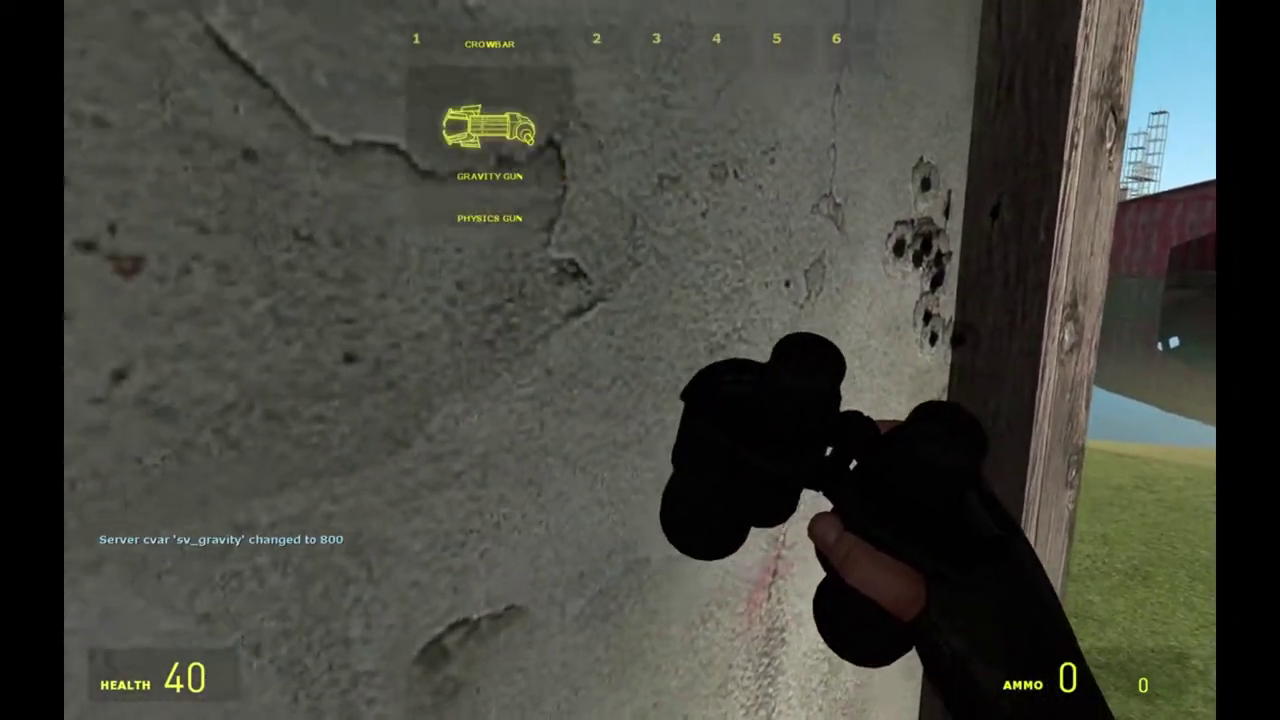
scroll(640, 360, up, 1)
key(q)
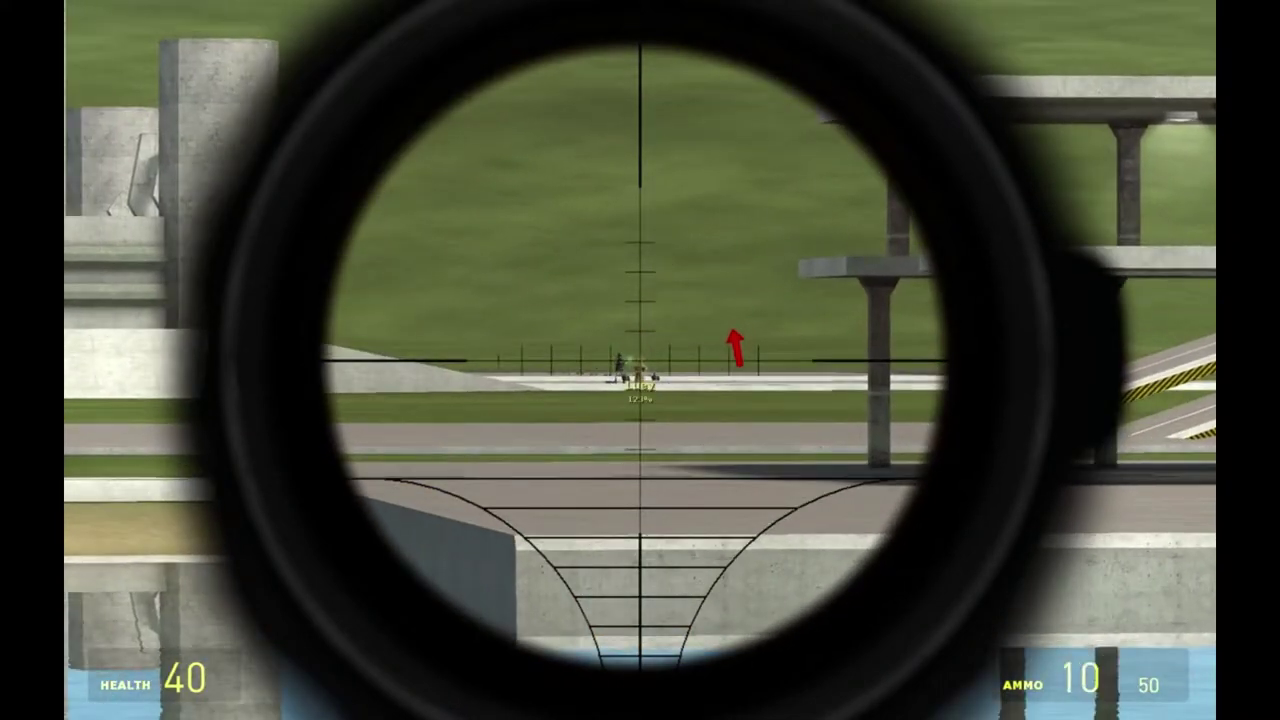
click(640, 360)
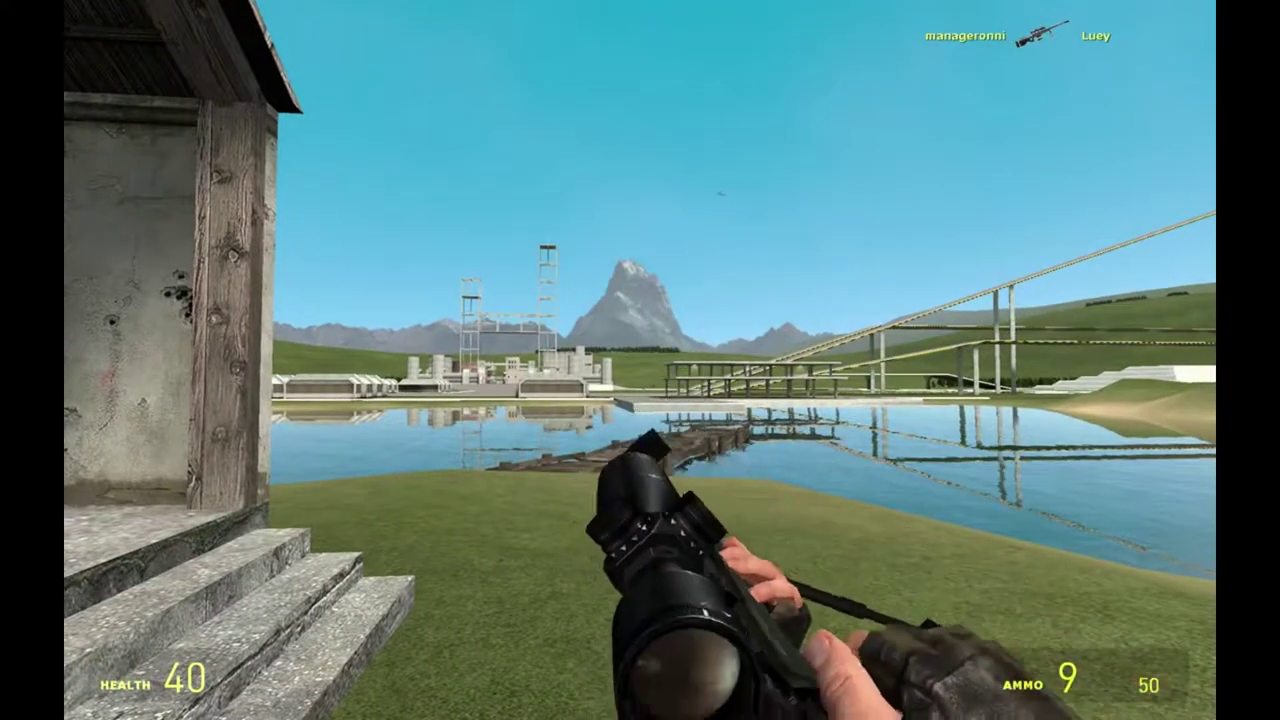
Take cover in the shed and snipe distant players across the lake through the rifle scope
key(w)
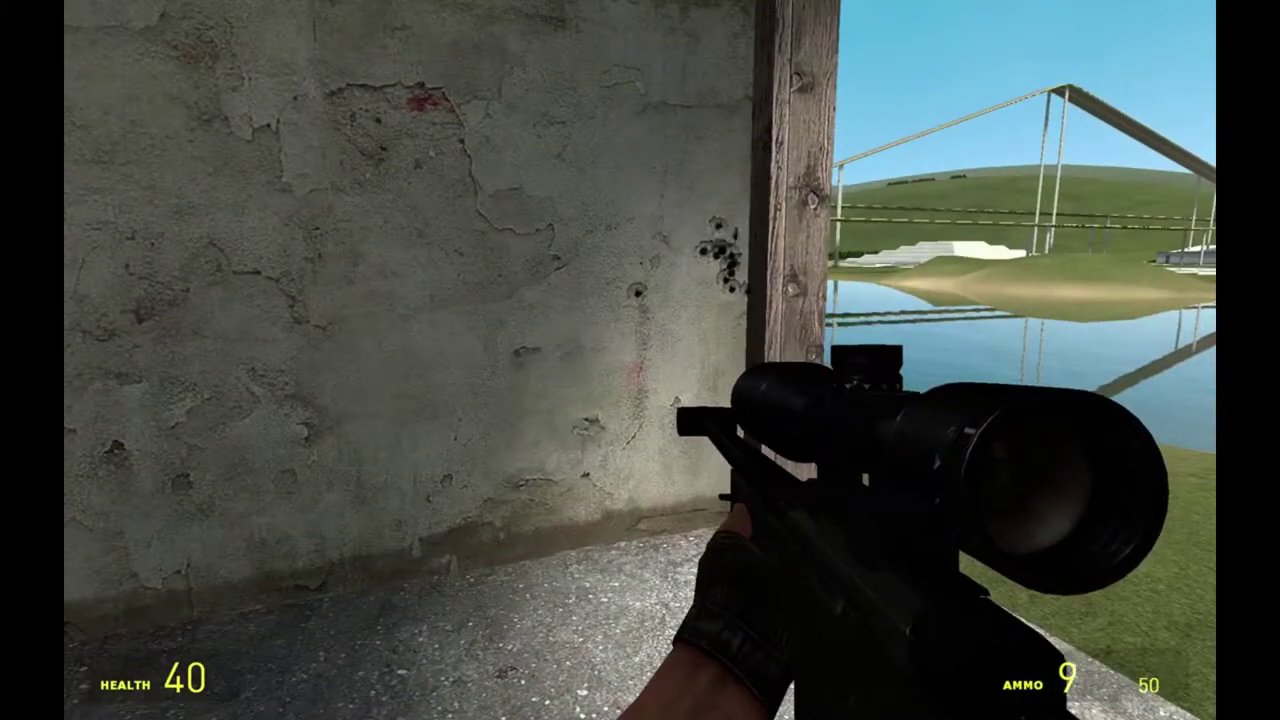
right_click(640, 360)
click(640, 360)
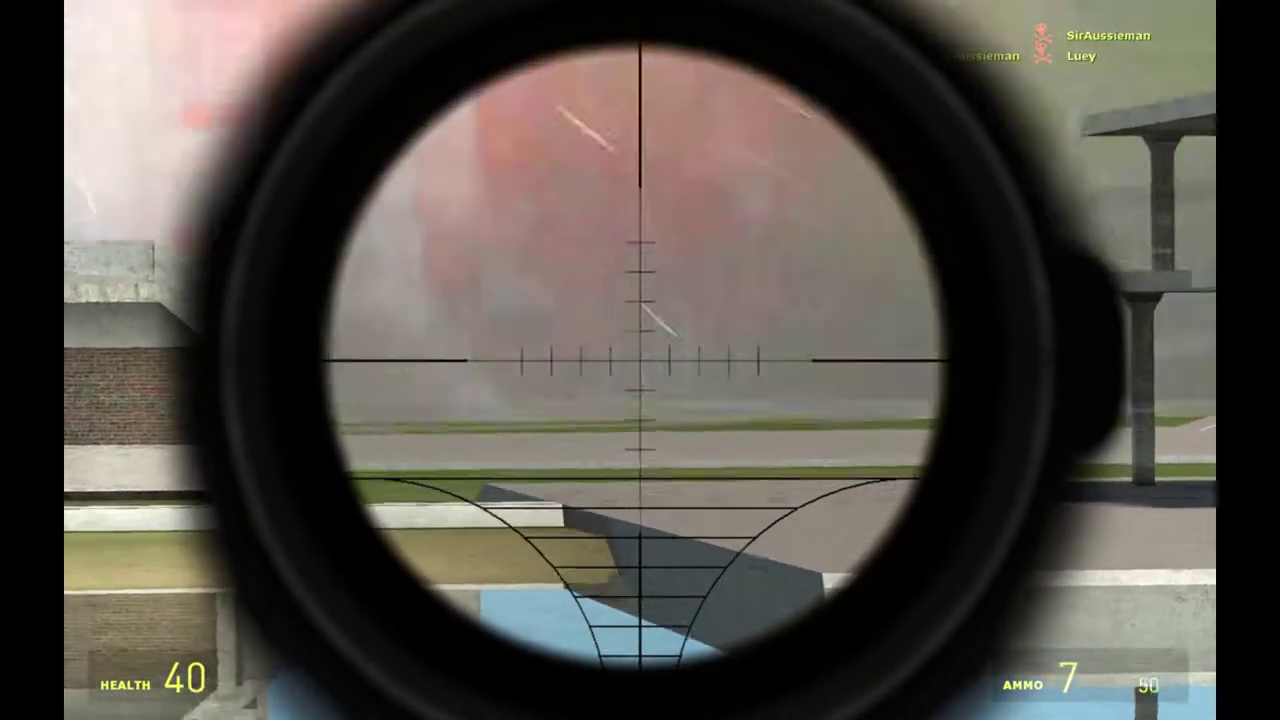
right_click(640, 360)
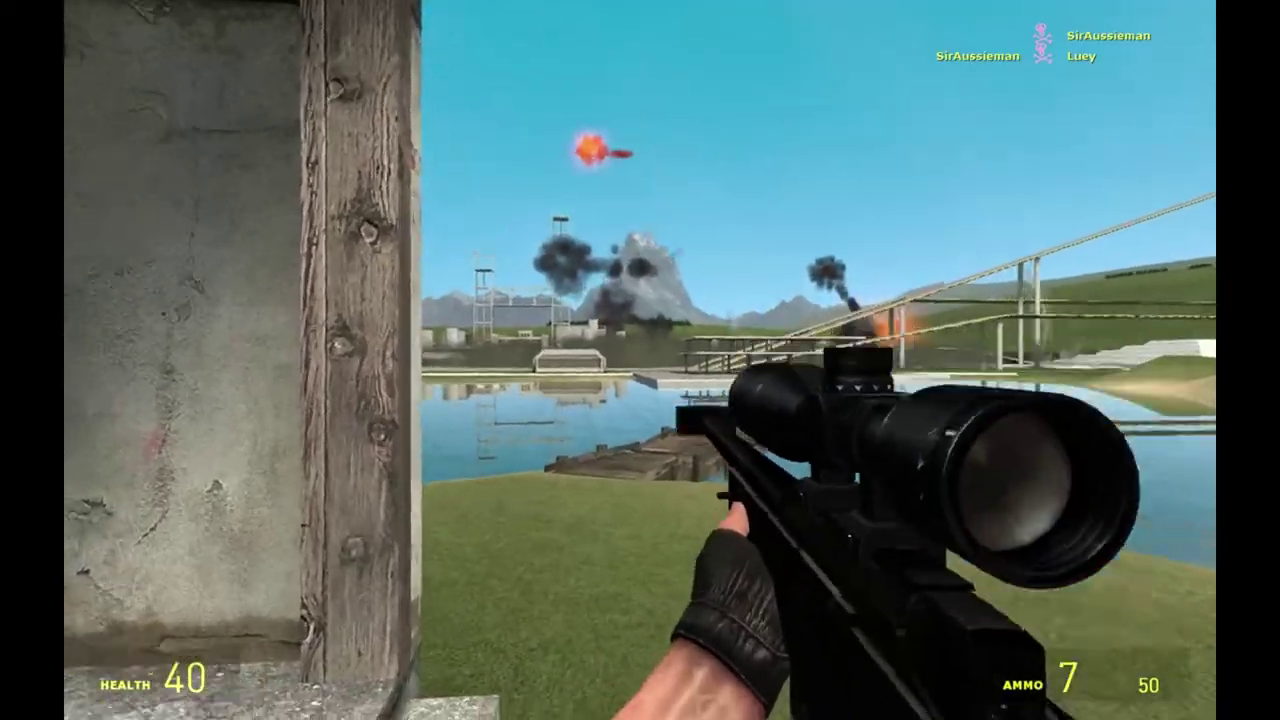
right_click(640, 360)
right_click(640, 360)
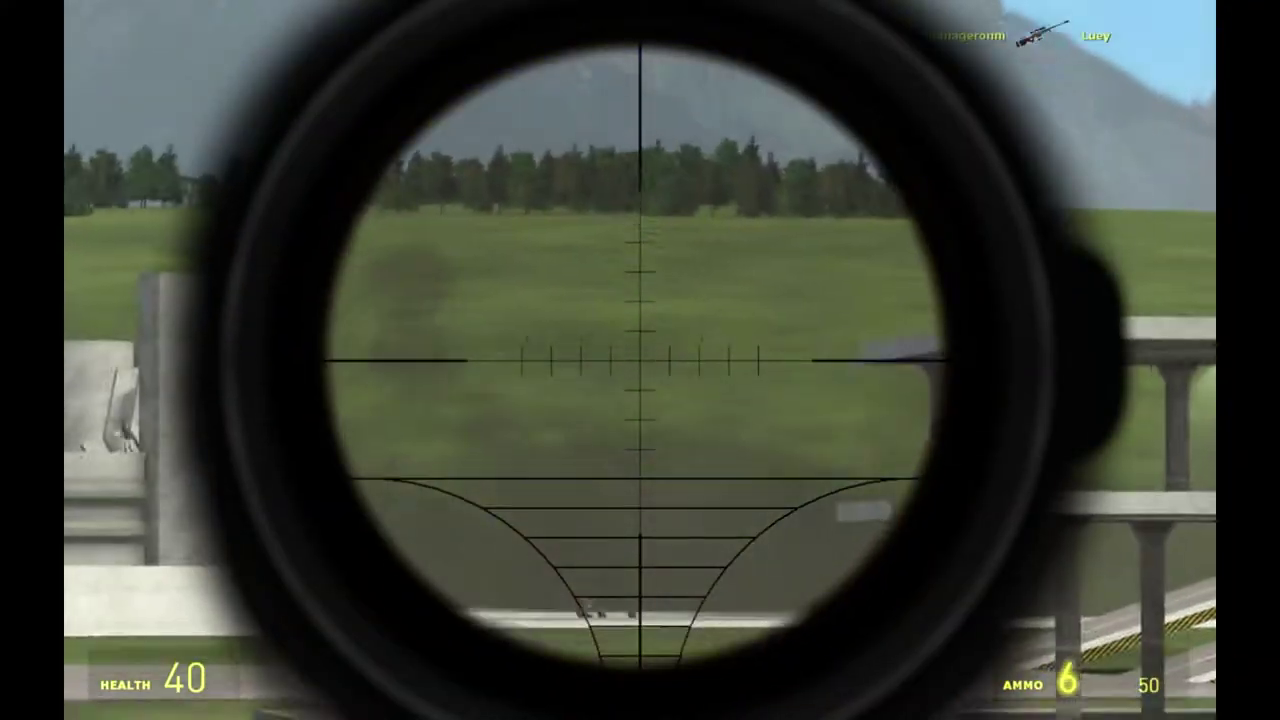
Lower the rifle scope, turn back to the wall, and switch to the crossbow
right_click(640, 360)
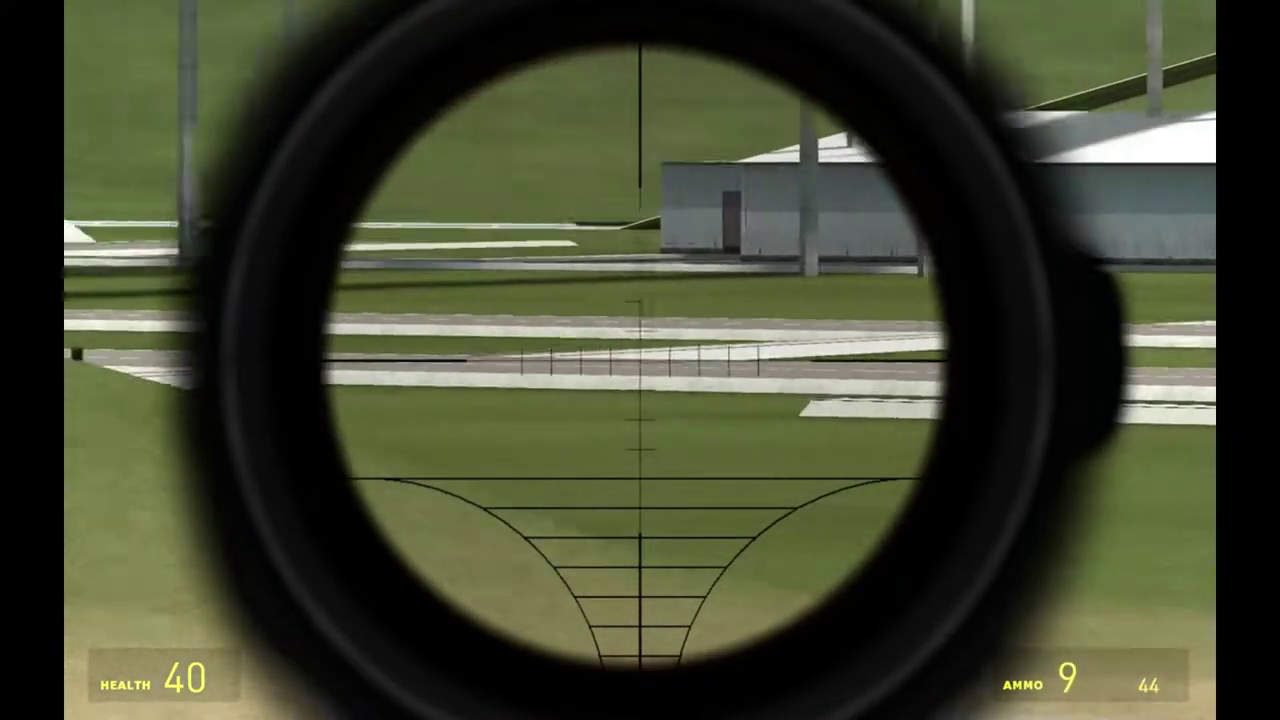
right_click(640, 360)
key(4)
click(640, 360)
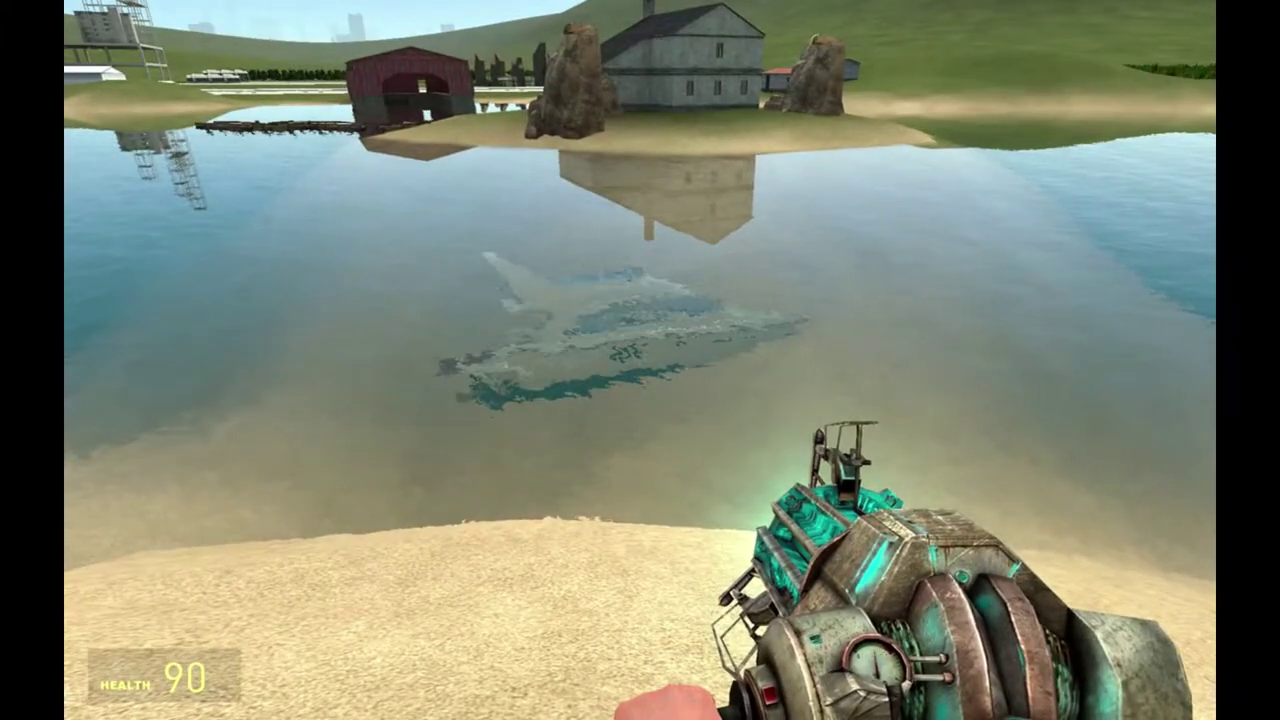
Pull the submerged yacht out with the gravity gun, launch it, and walk toward the red shed
click(640, 360)
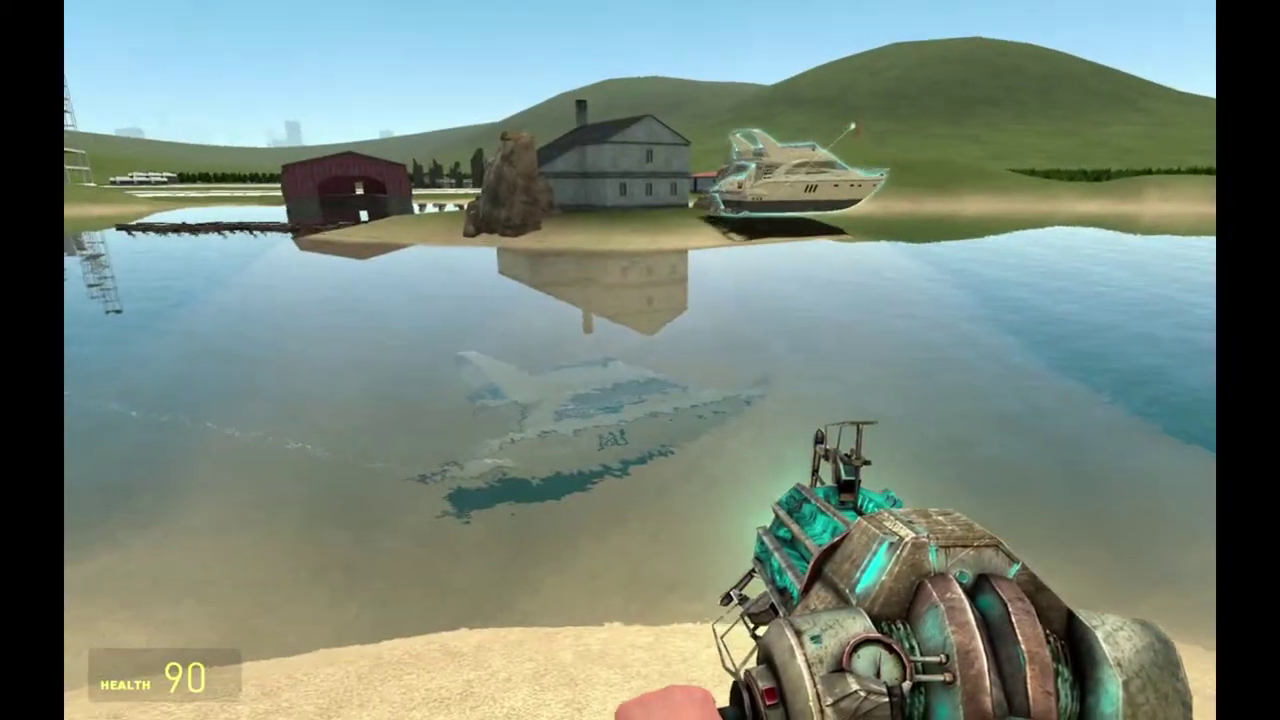
click(640, 360)
click(640, 360)
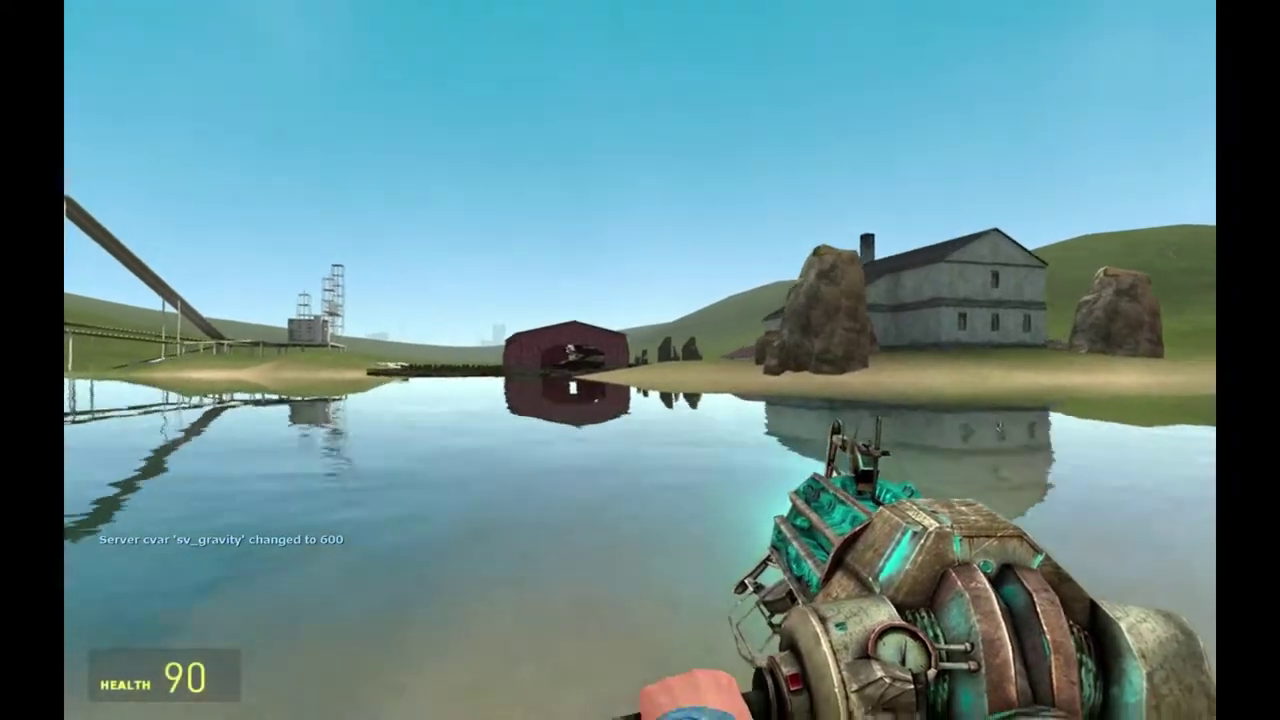
key(w)
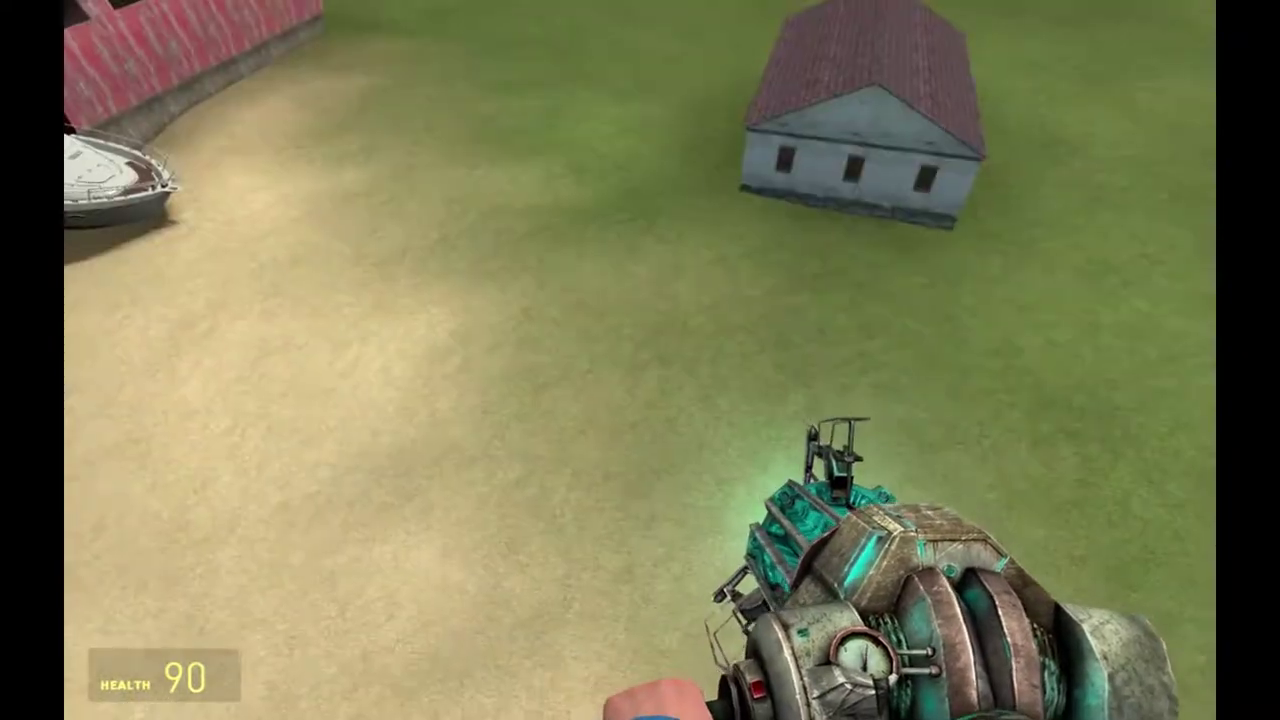
key(w)
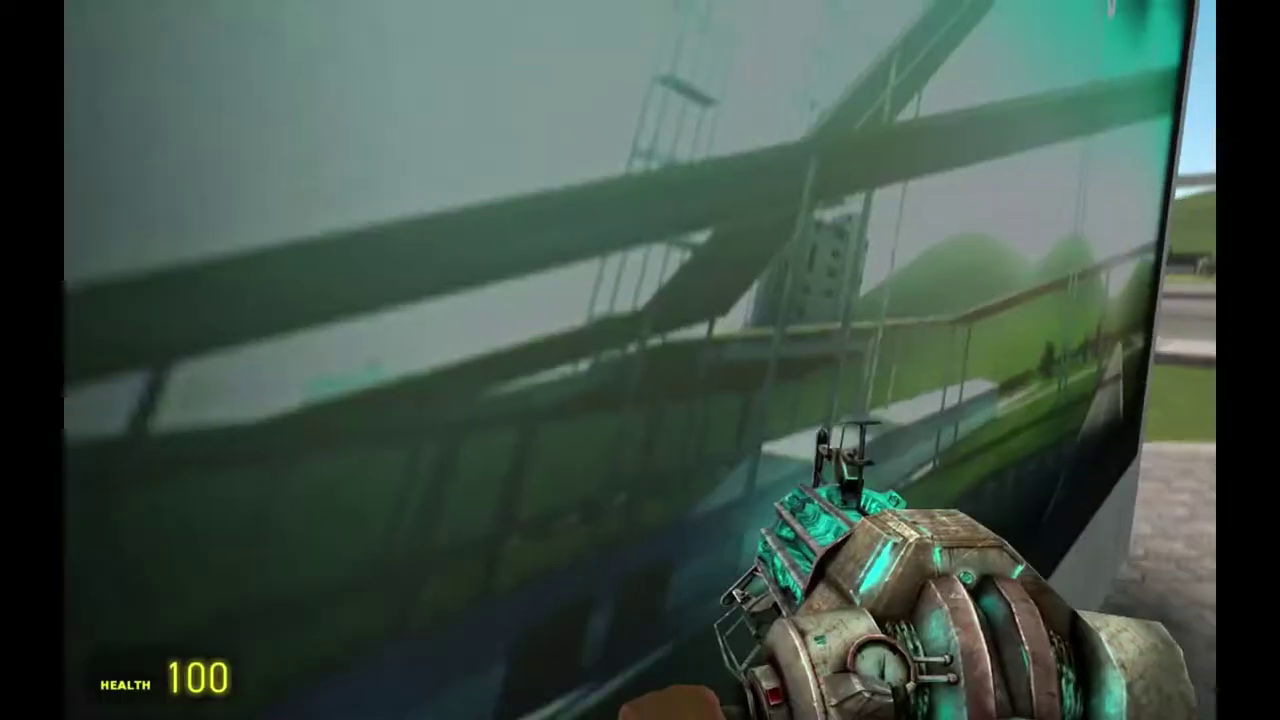
Turn toward the field, bring up the spawn menu, then pick up Mario with the physics gun
key(w)
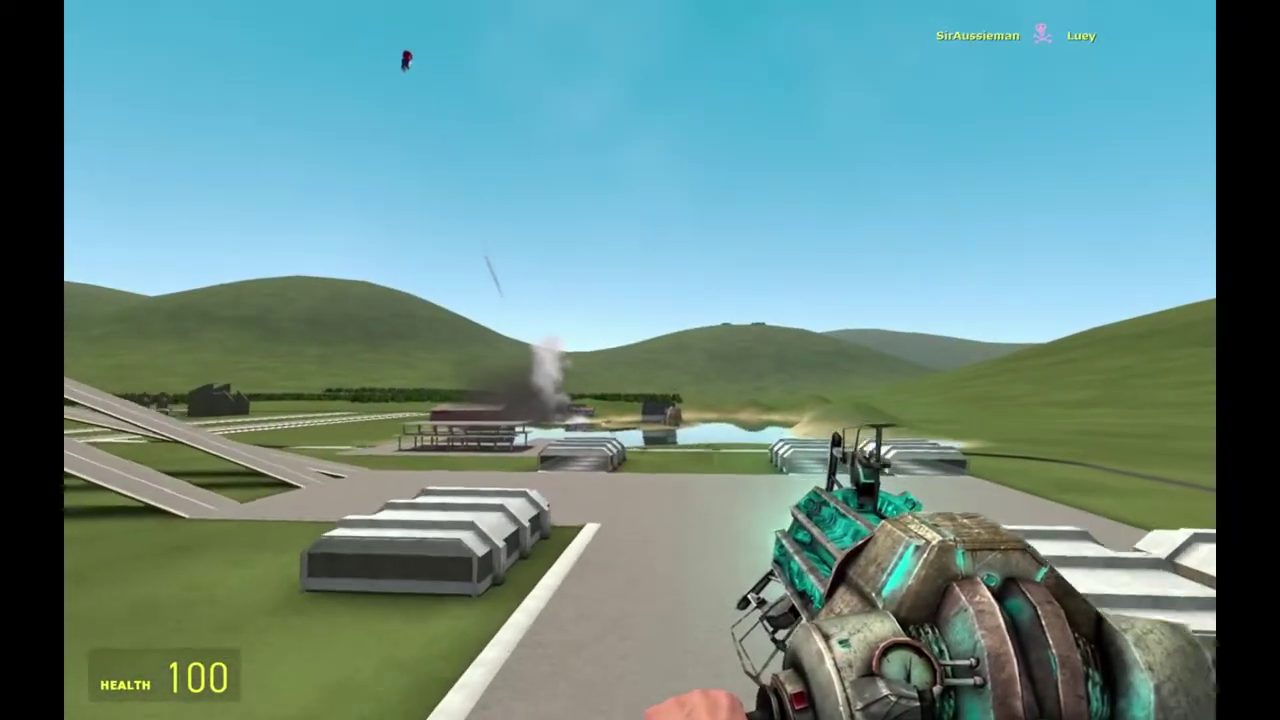
key(q)
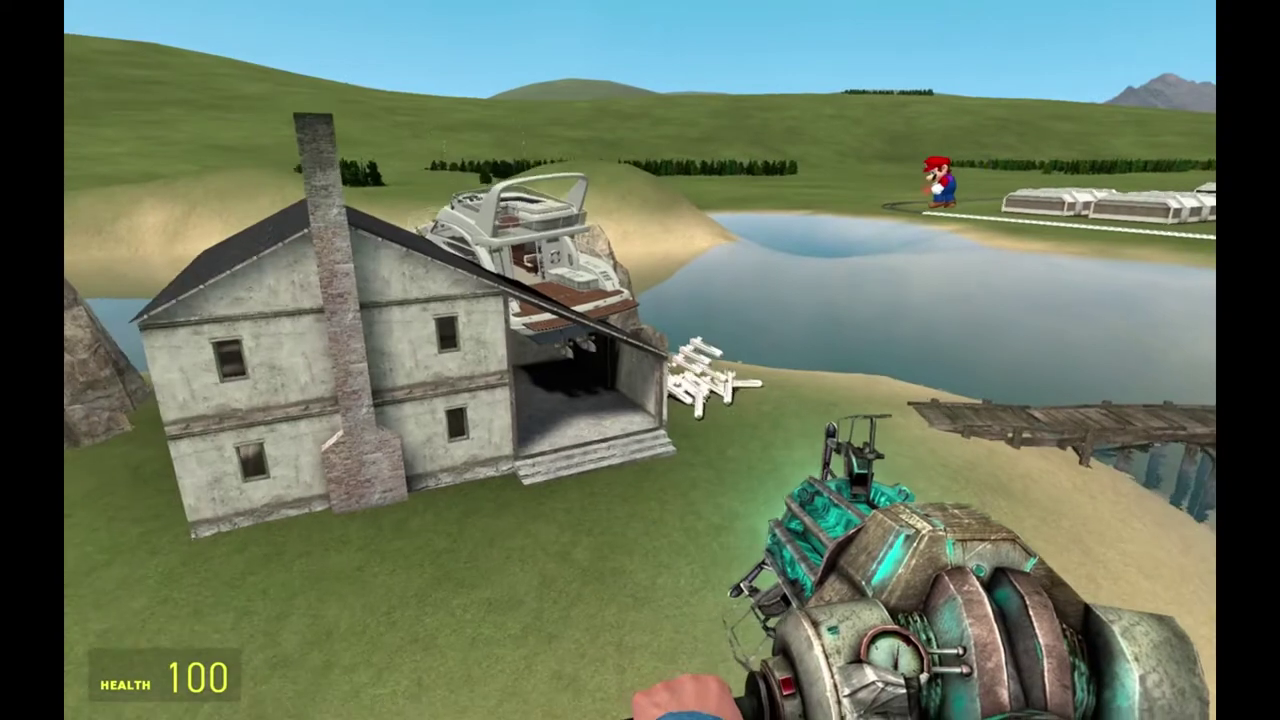
click(640, 360)
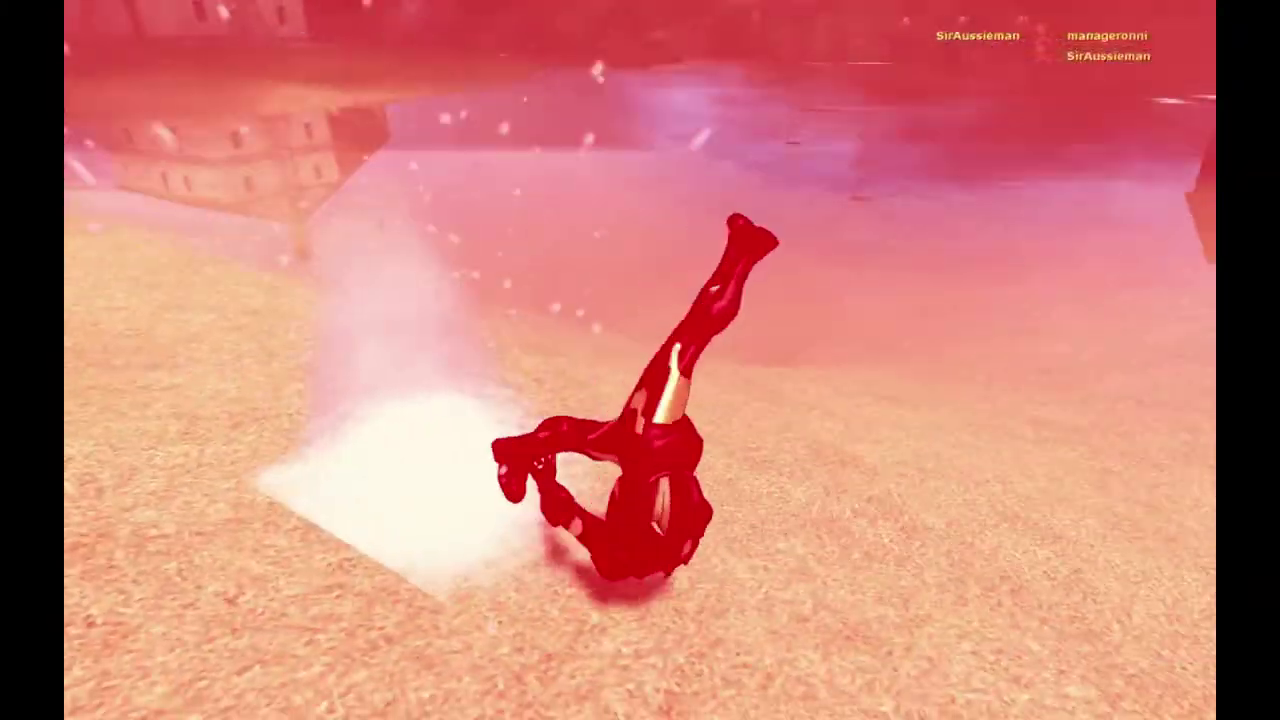
Respawn after being killed and bring up the spawn menu's chairs and seats list
click(640, 360)
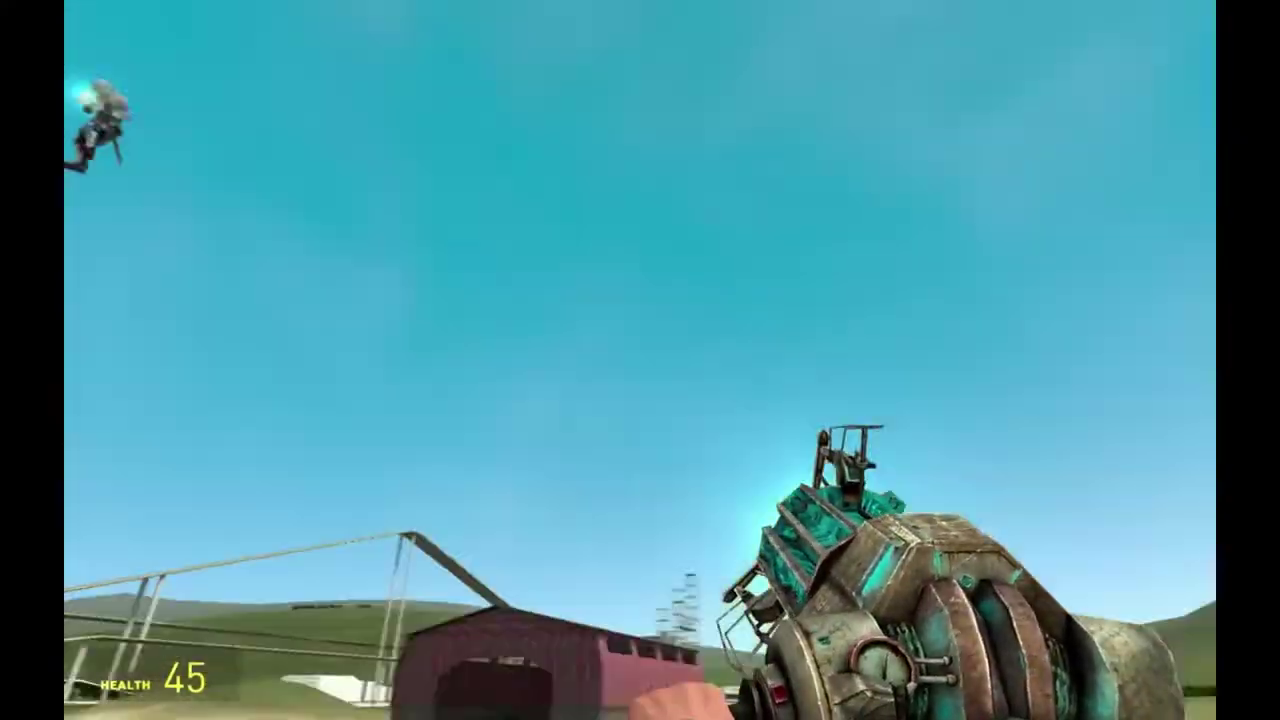
key(q)
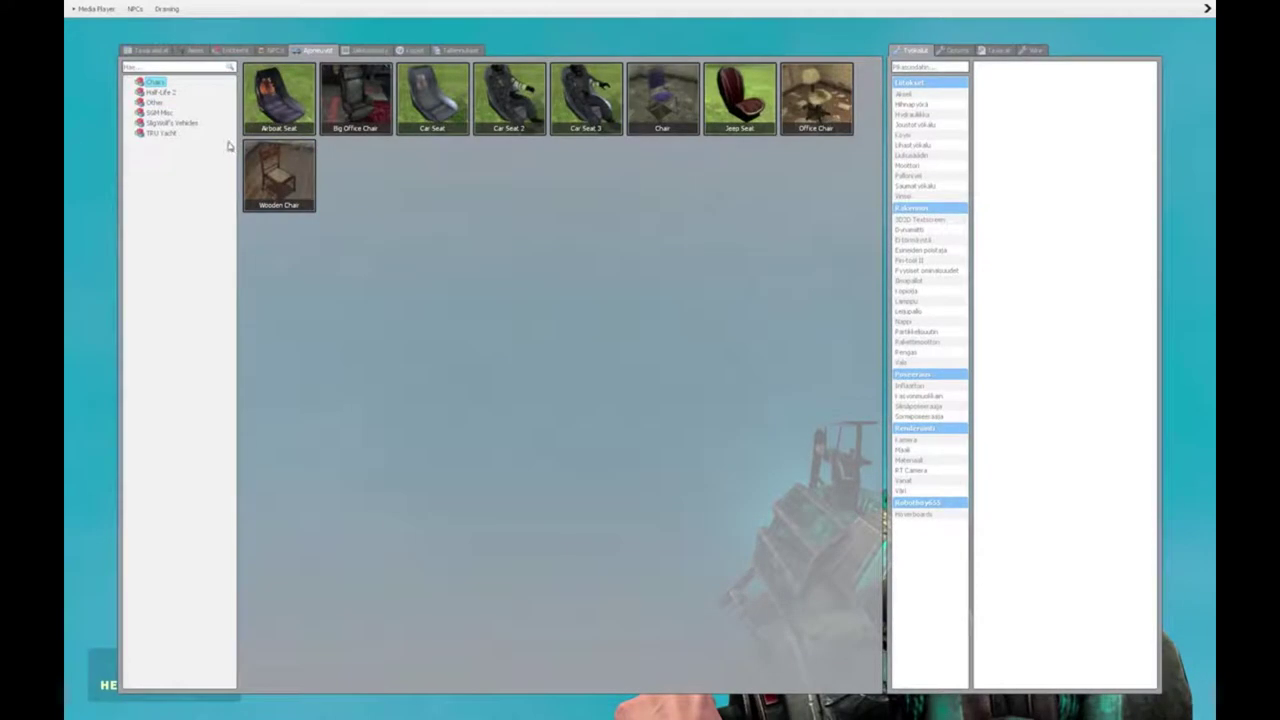
Spawn the aircraft carrier from the TRU Yacht category, then browse the train vehicles
click(181, 135)
key(q)
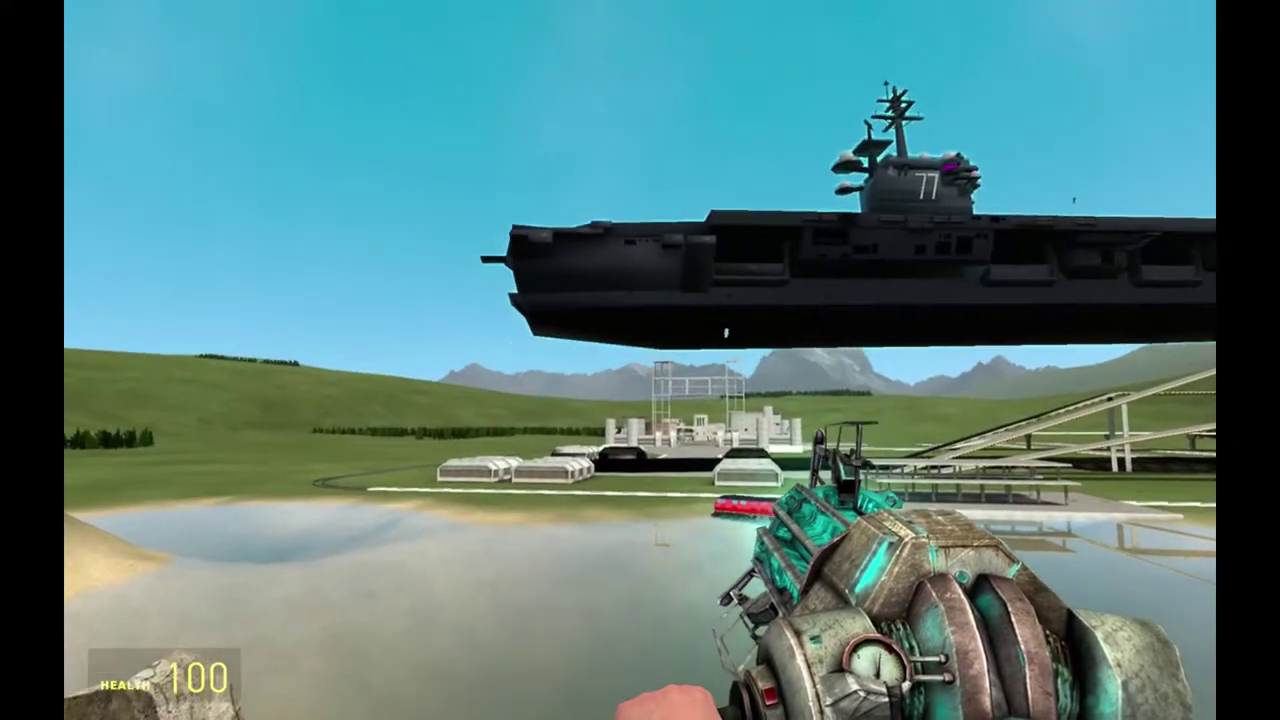
key(q)
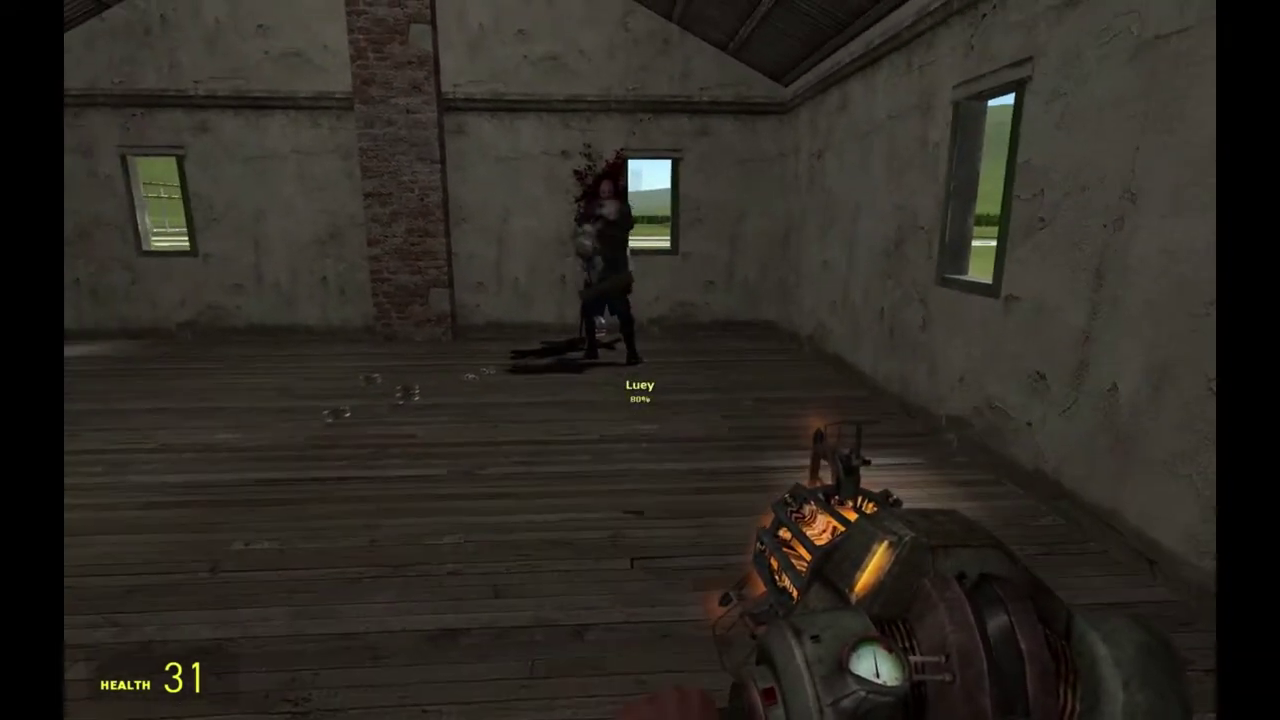
Browse Combine NPCs, back away and blast the barn attackers, then reopen the spawn catalogue
key(q)
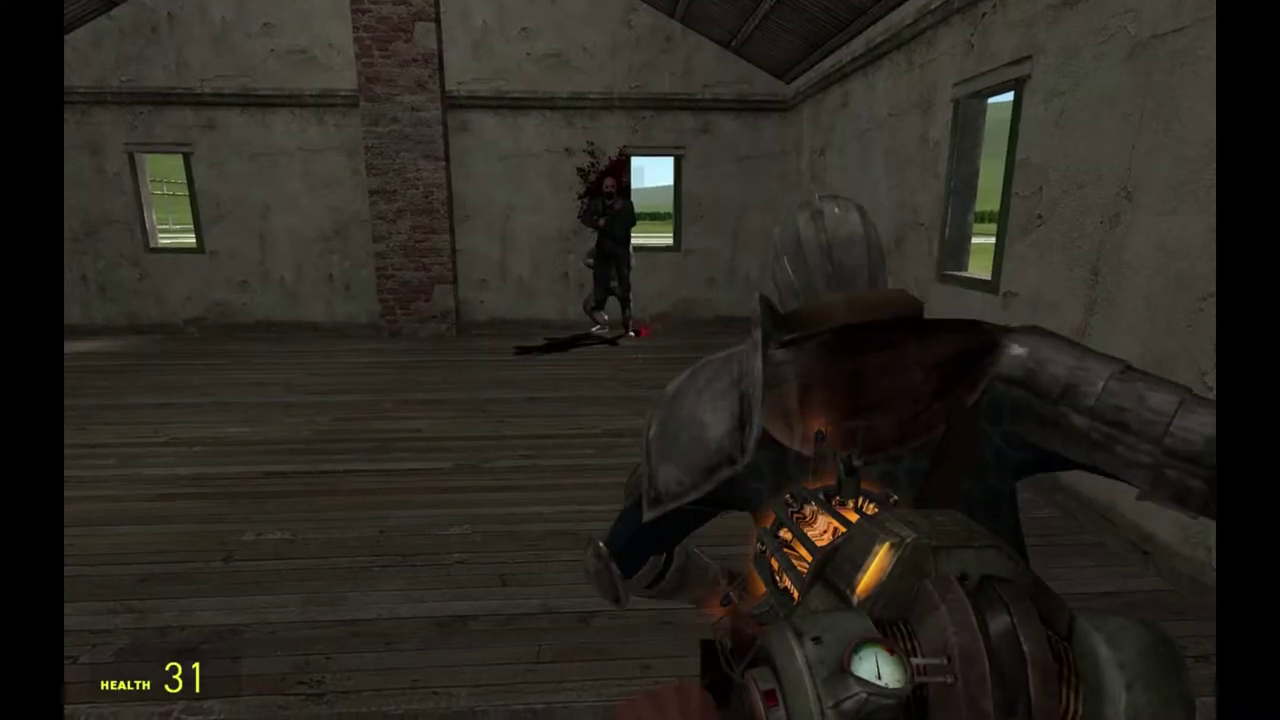
key(s)
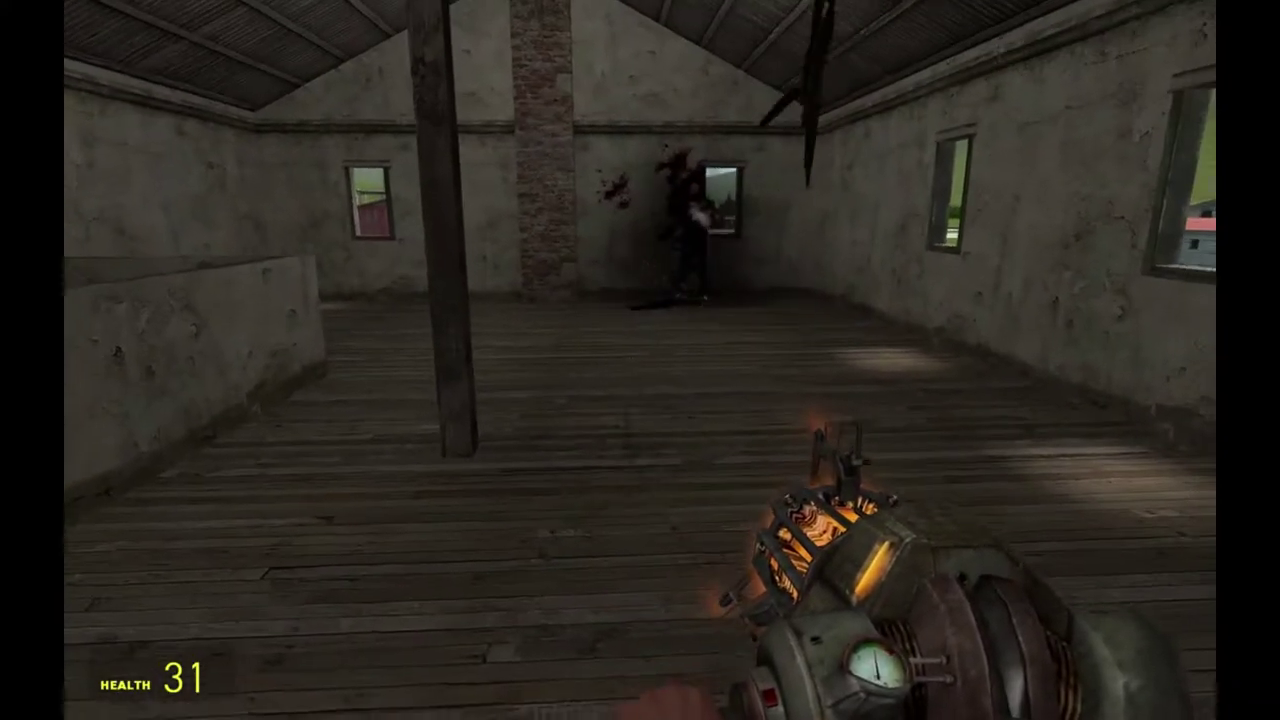
click(640, 360)
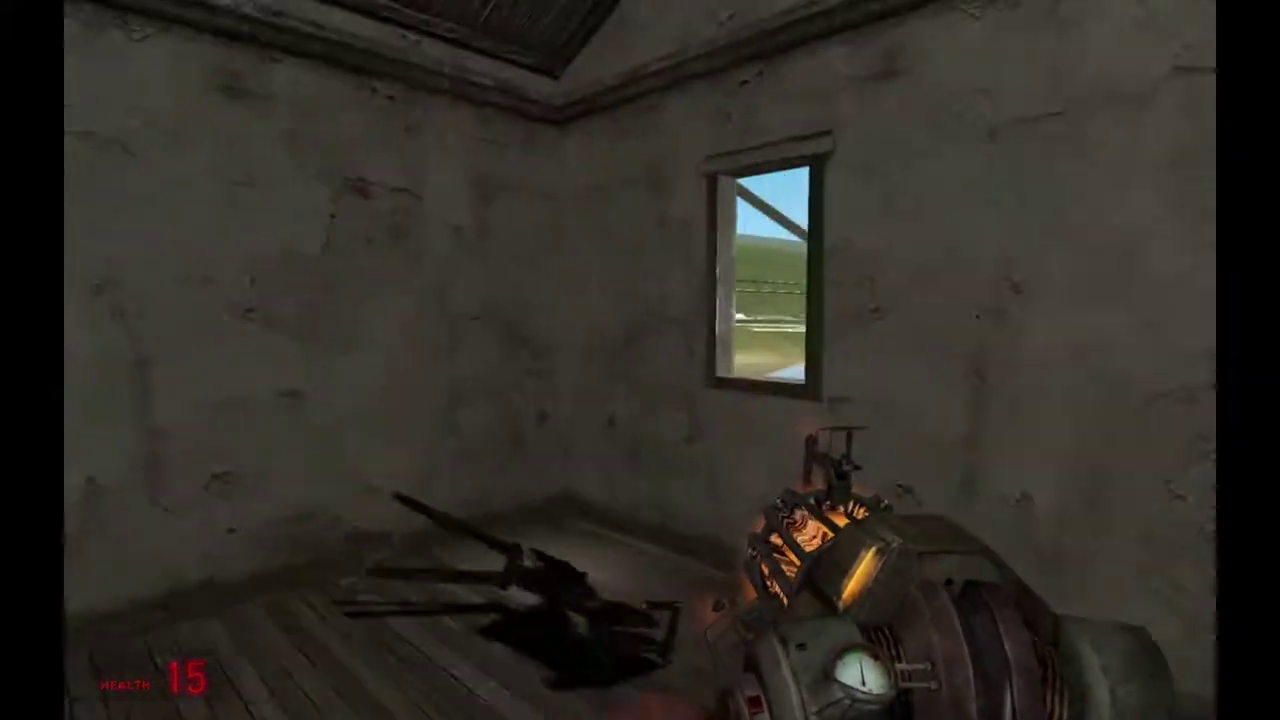
scroll(640, 360, up, 1)
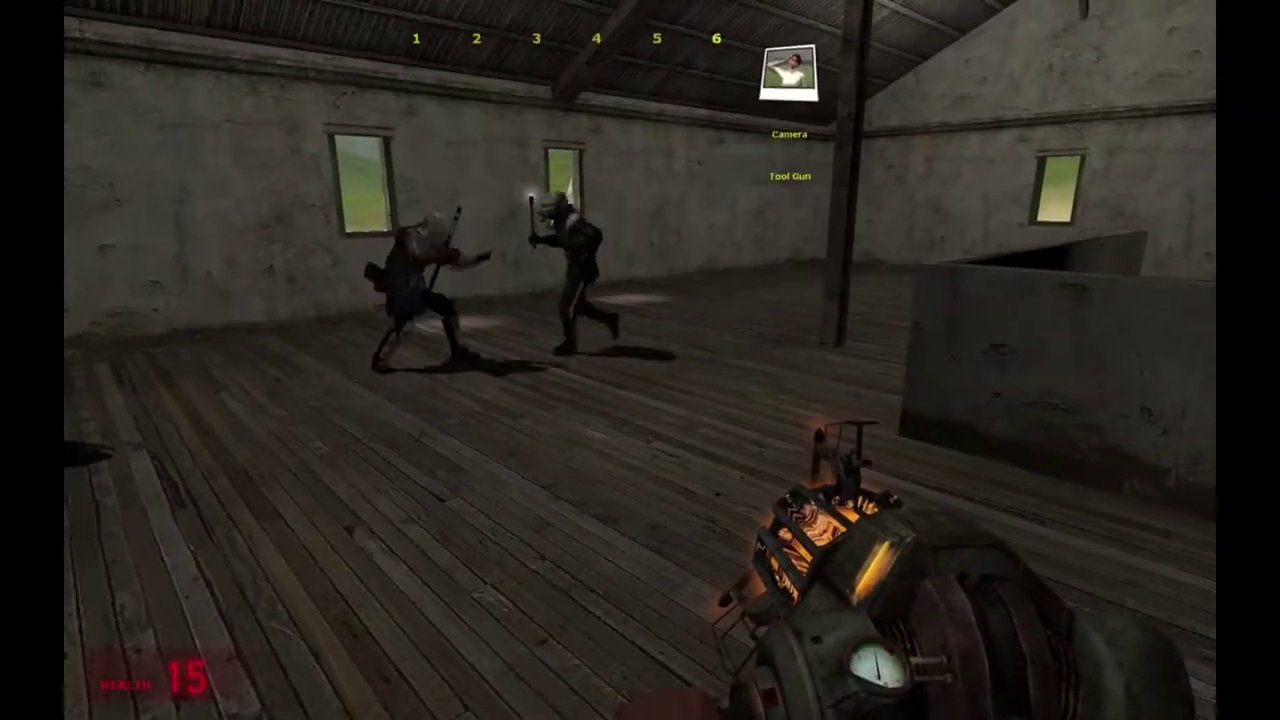
key(q)
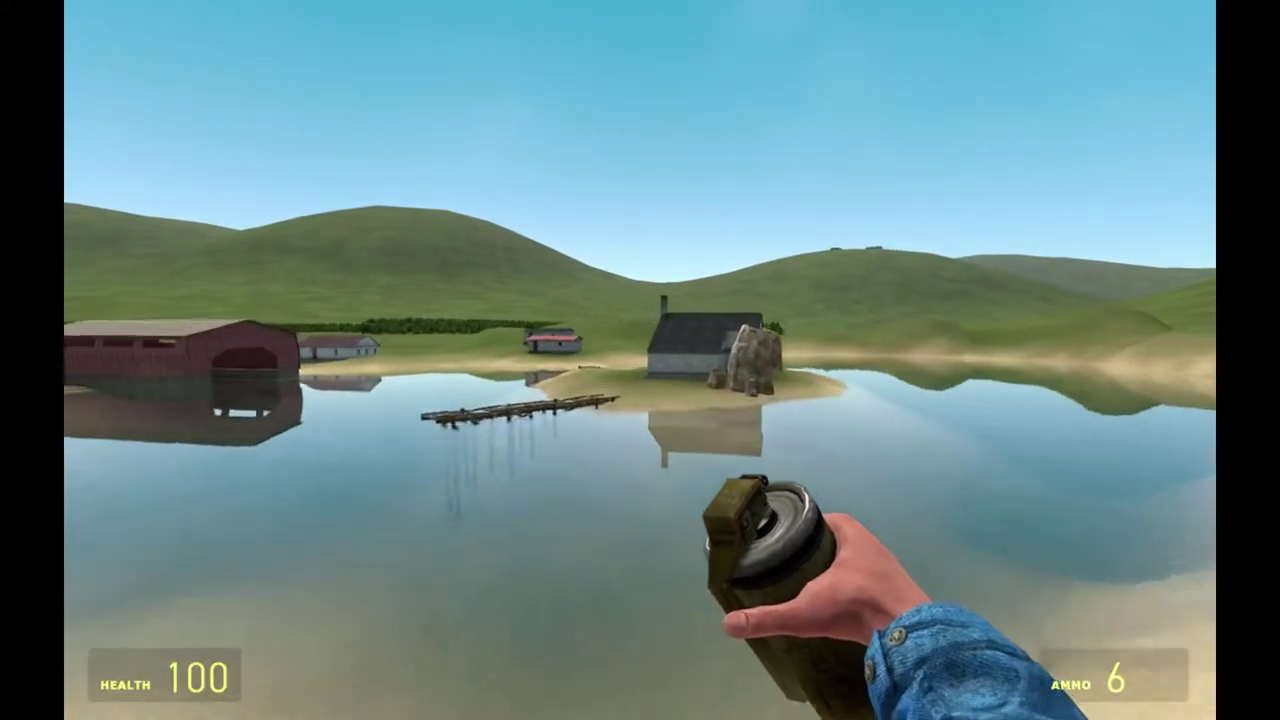
Walk from the lake past the house onto the scaffolding plaza, then bring up the spawn catalogue
key(w)
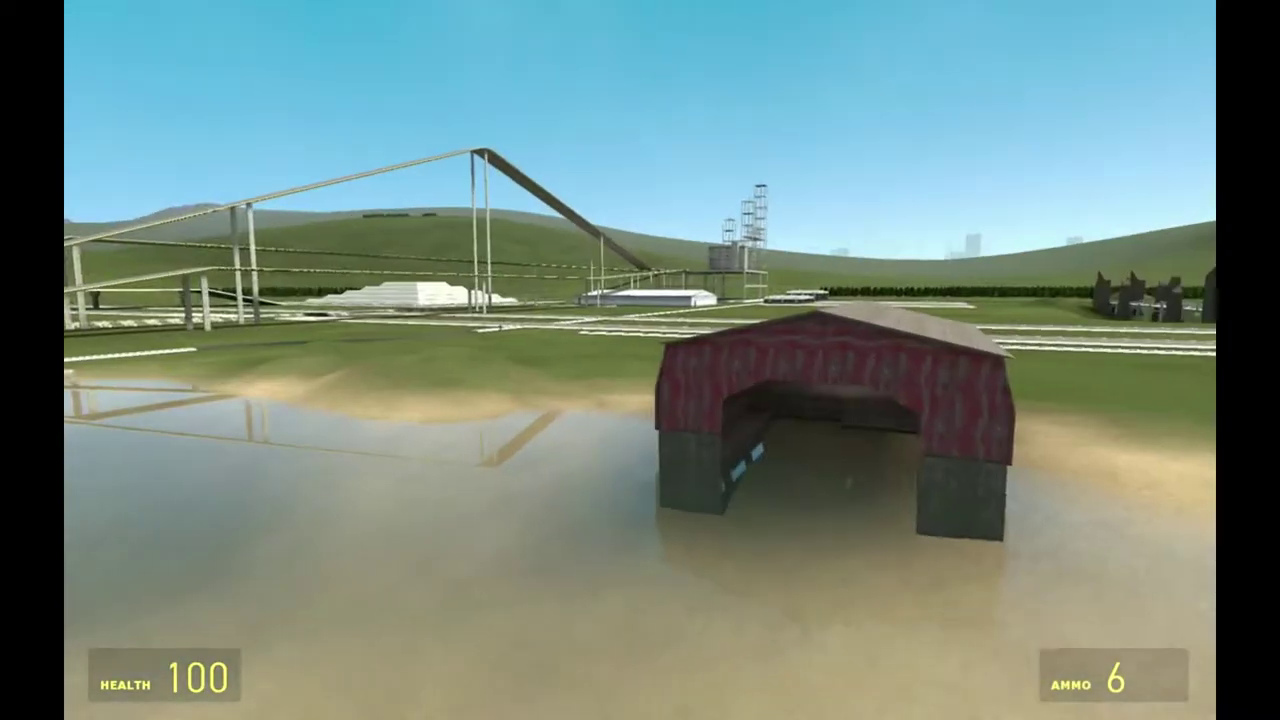
key(w)
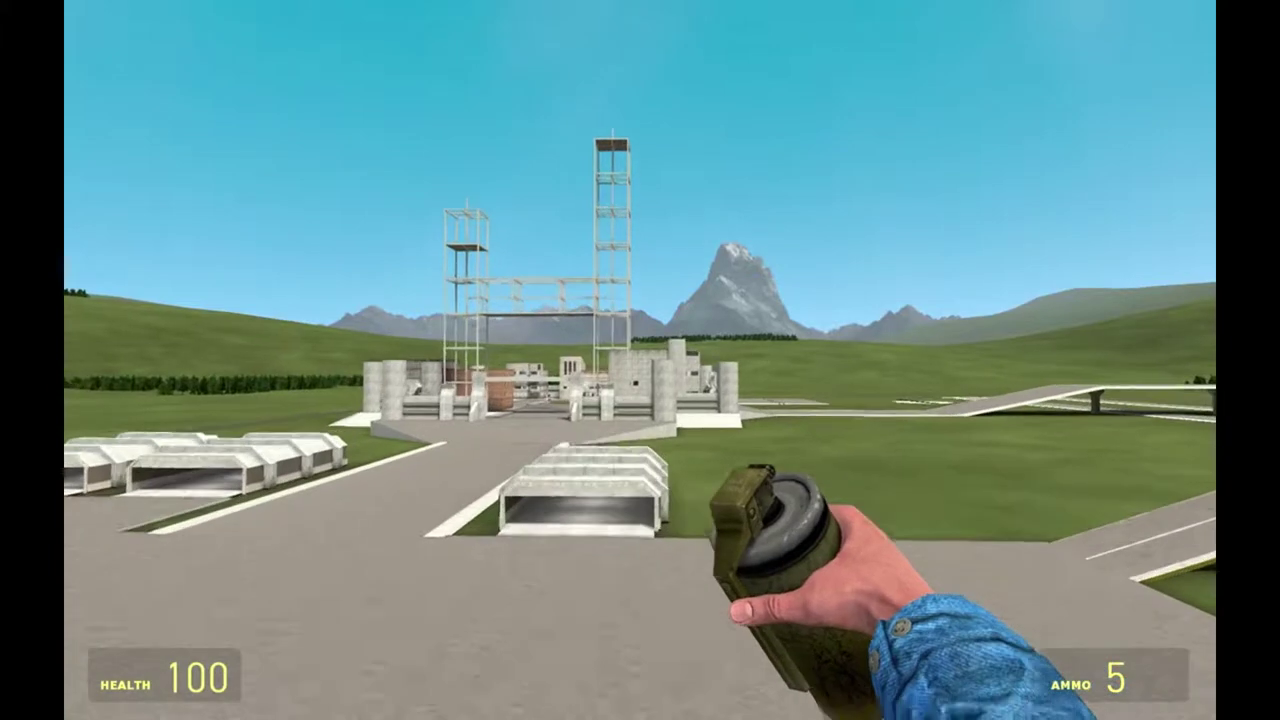
key(w)
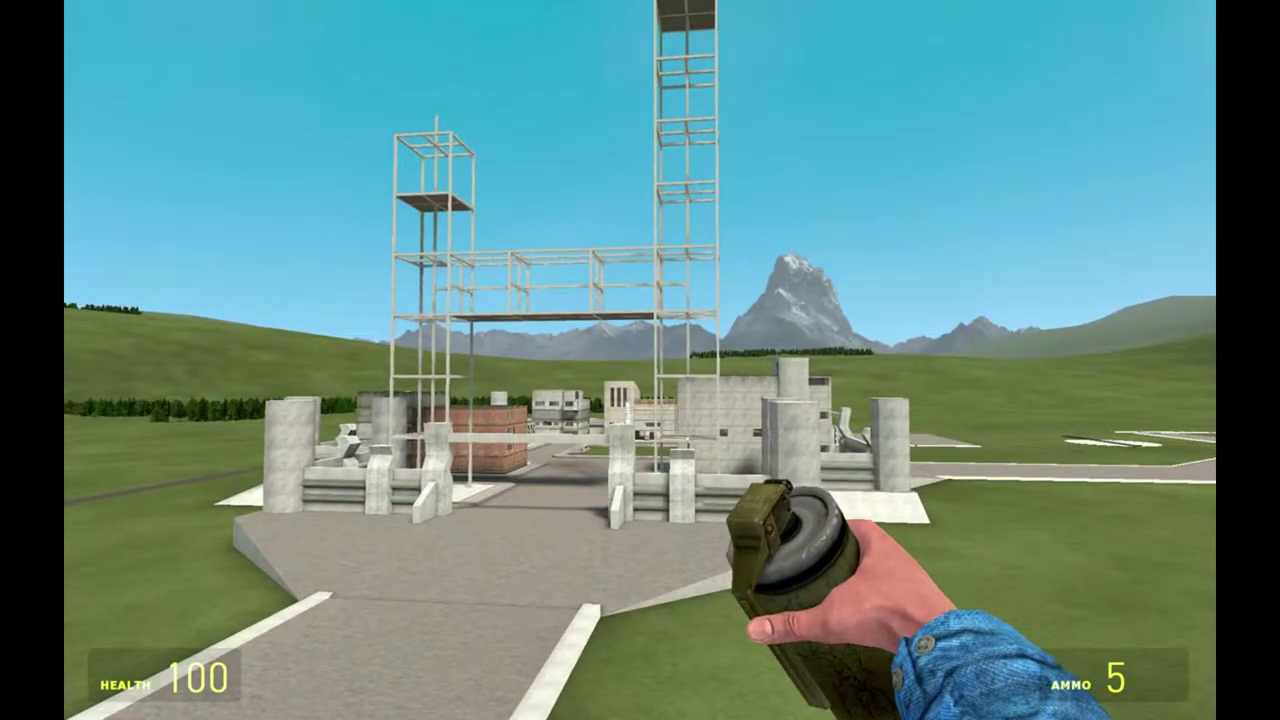
key(q)
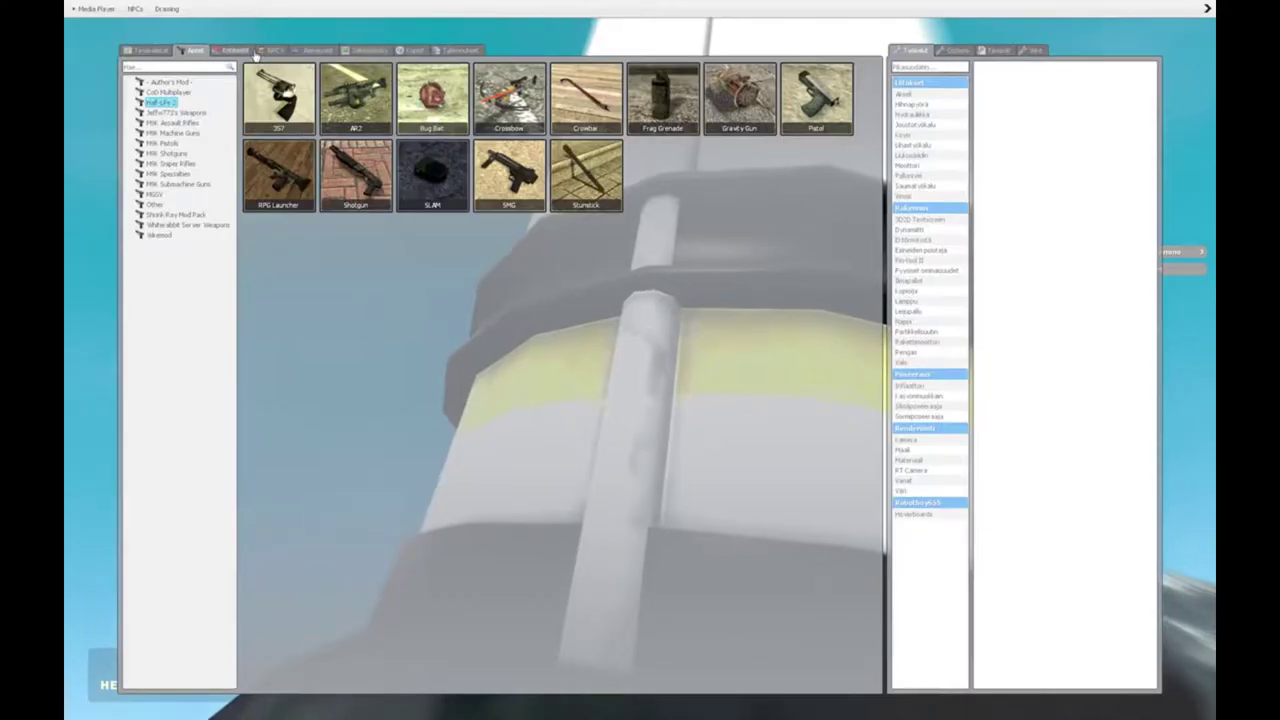
Browse the Entities and NPCs lists in the spawn menu, then return to play
click(235, 50)
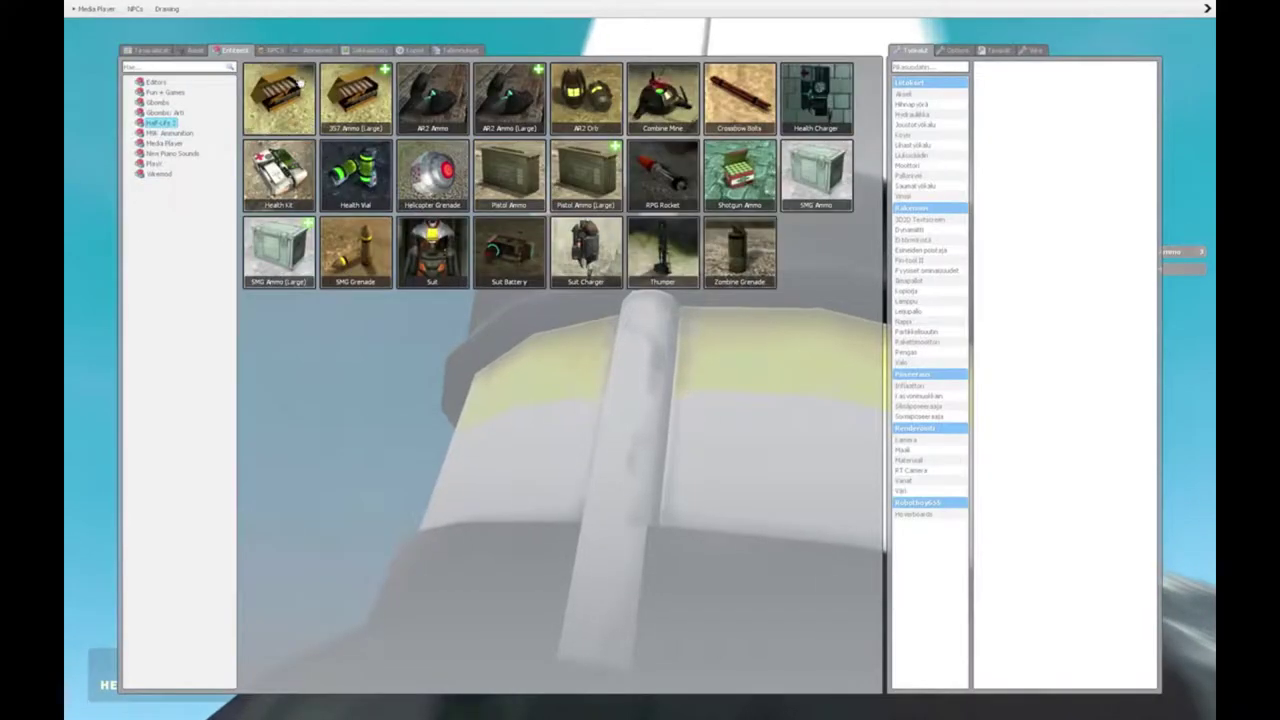
click(275, 51)
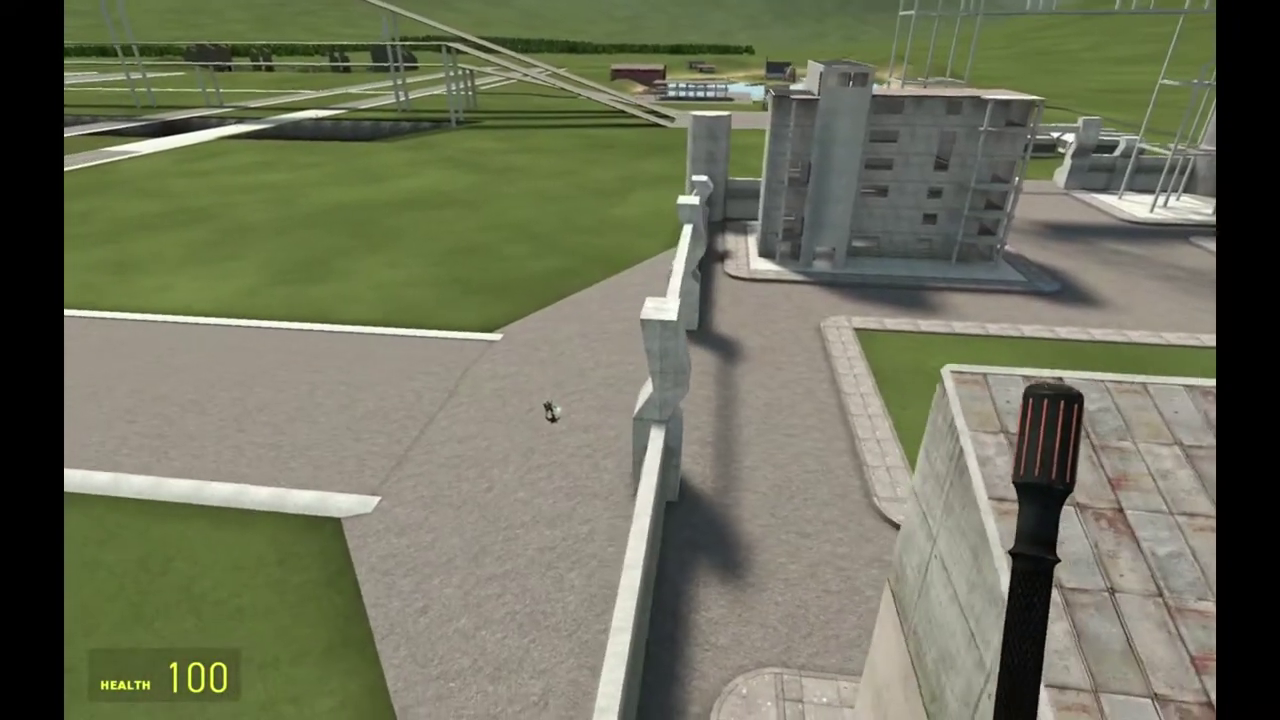
key(q)
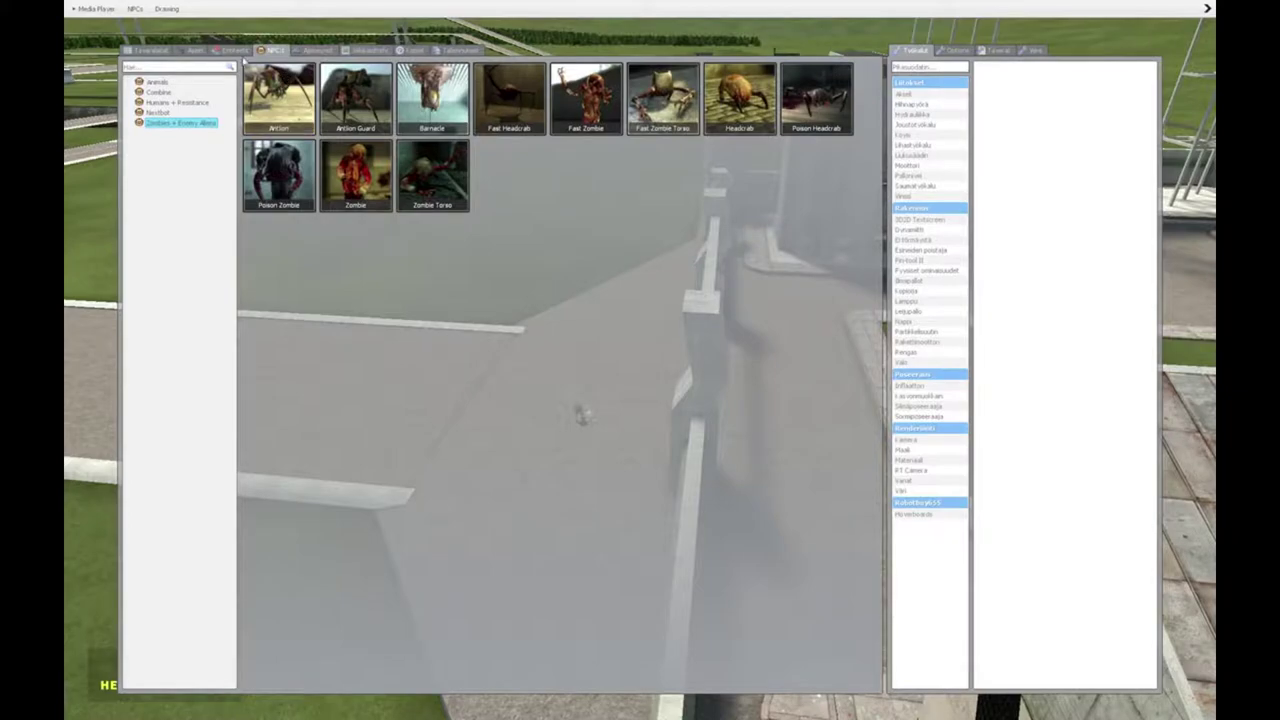
key(q)
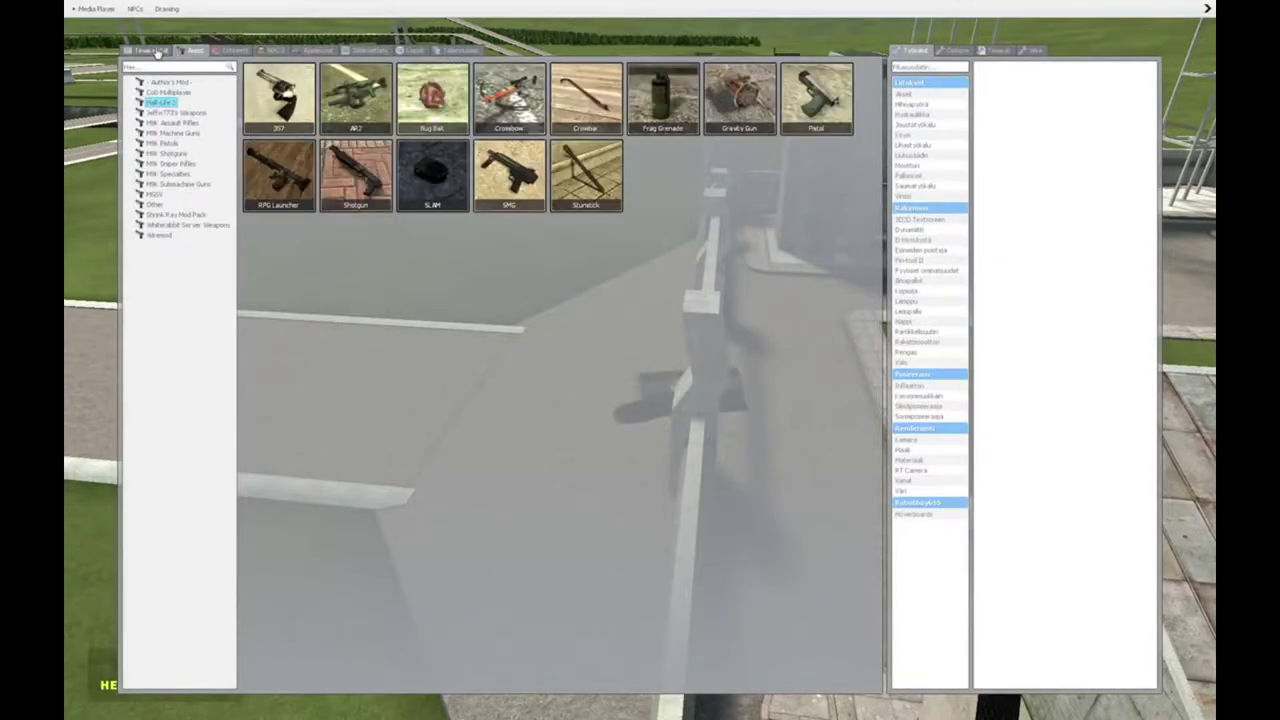
key(q)
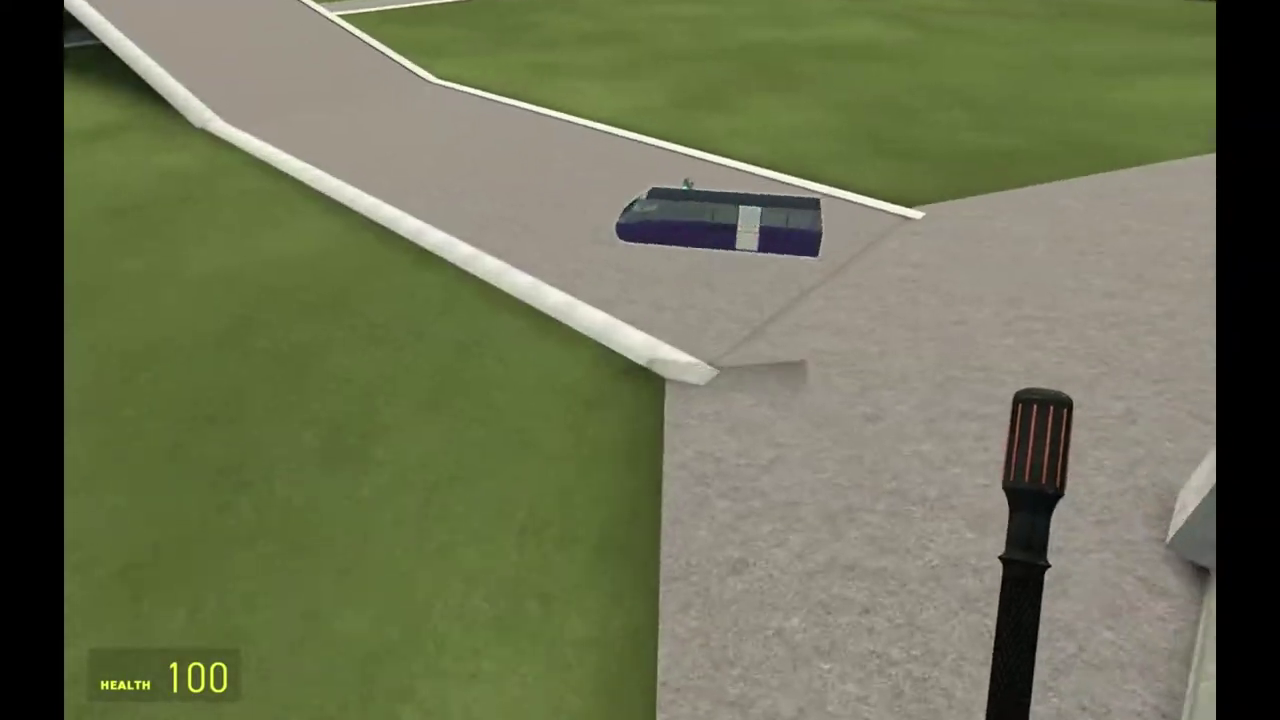
Carry the bus onto the grass with the physics gun and open Entities > Fun + Games
key(1)
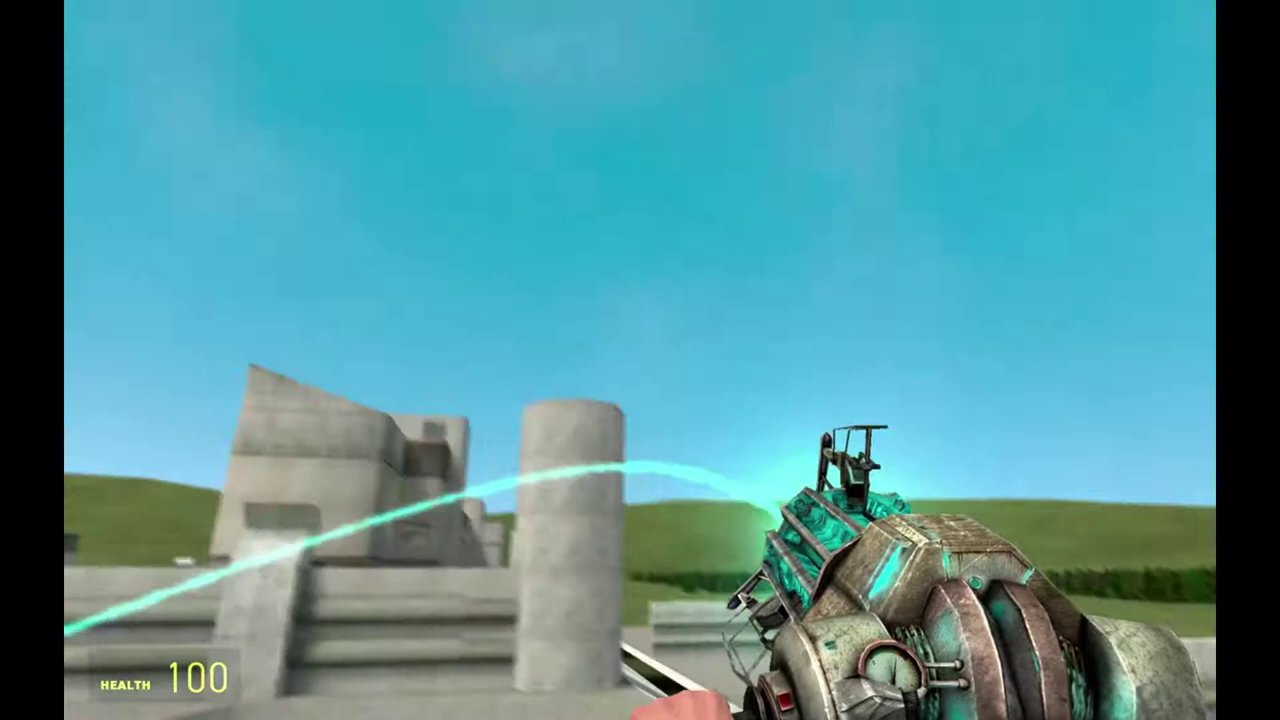
drag(640, 360, 640, 360)
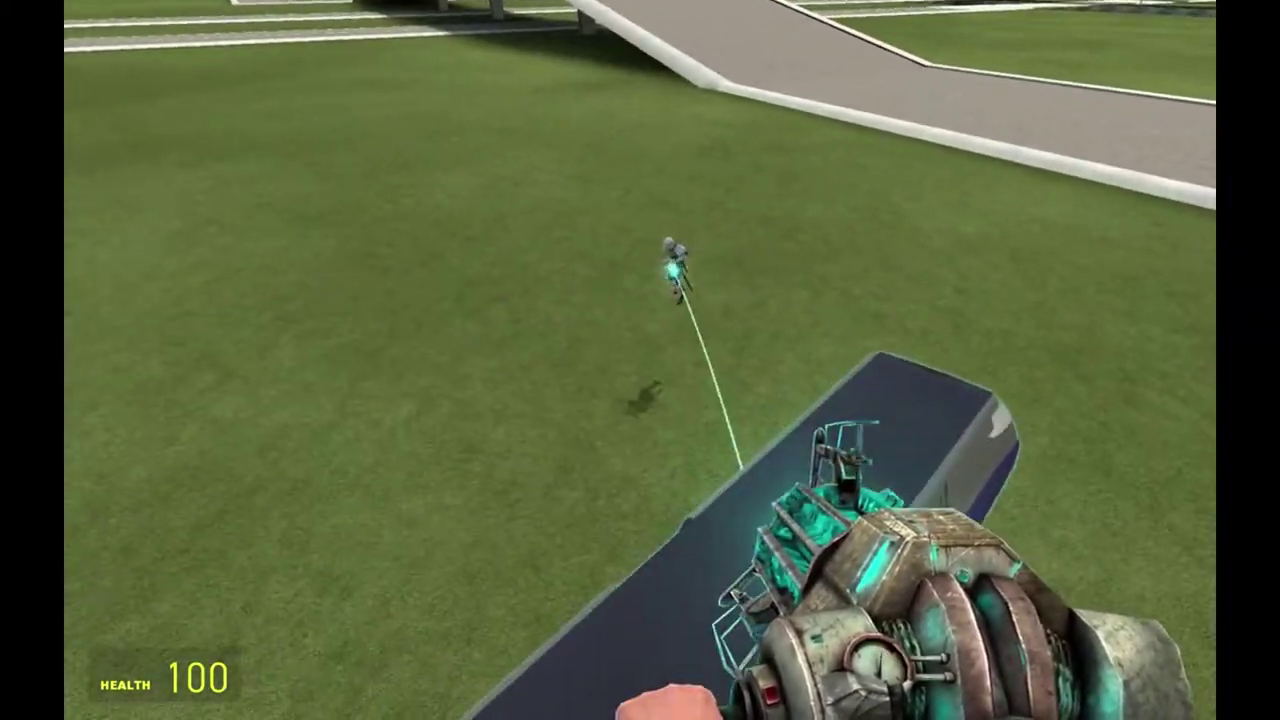
key(q)
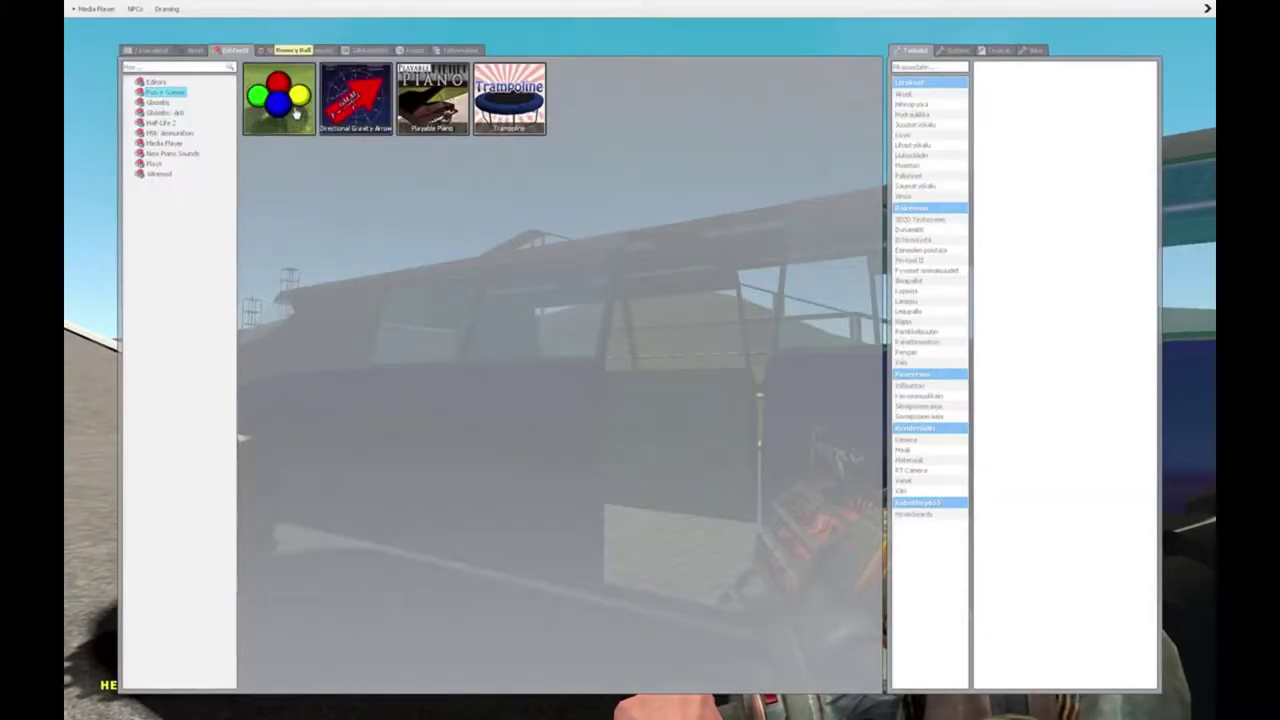
Spawn Bouncy Balls from Fun + Games inside the bus and walk along its side
click(296, 115)
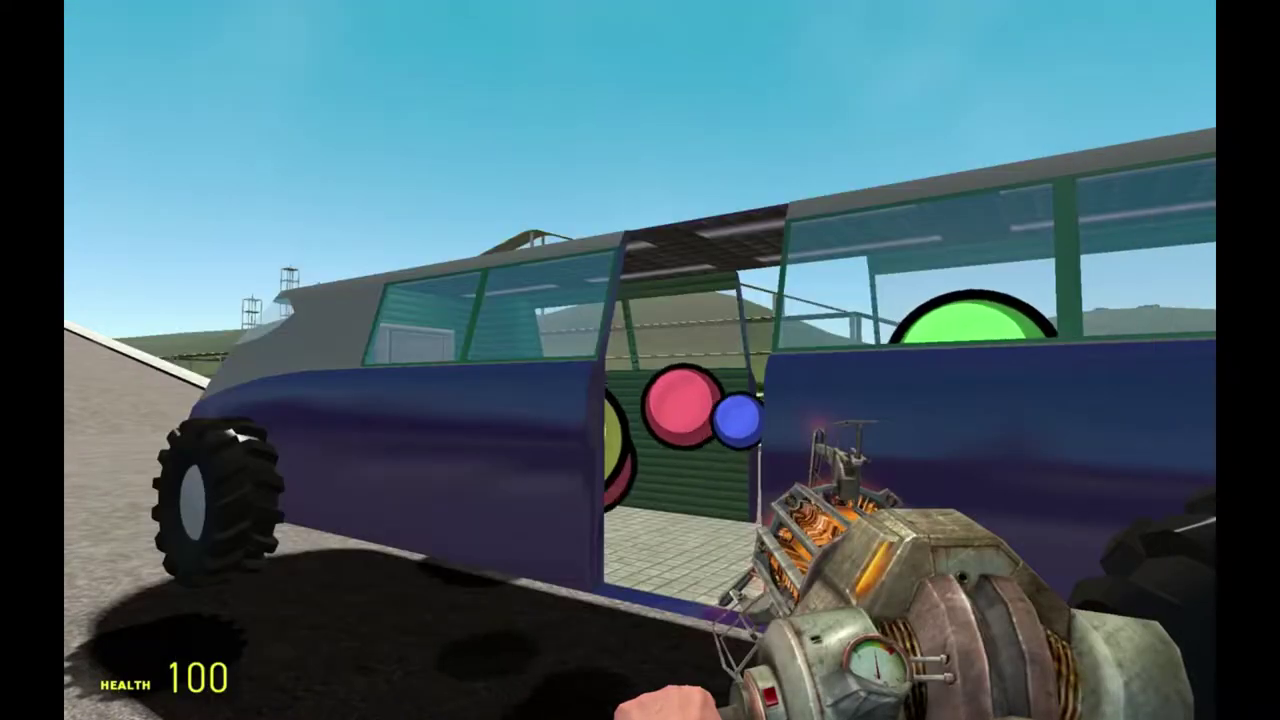
key(d)
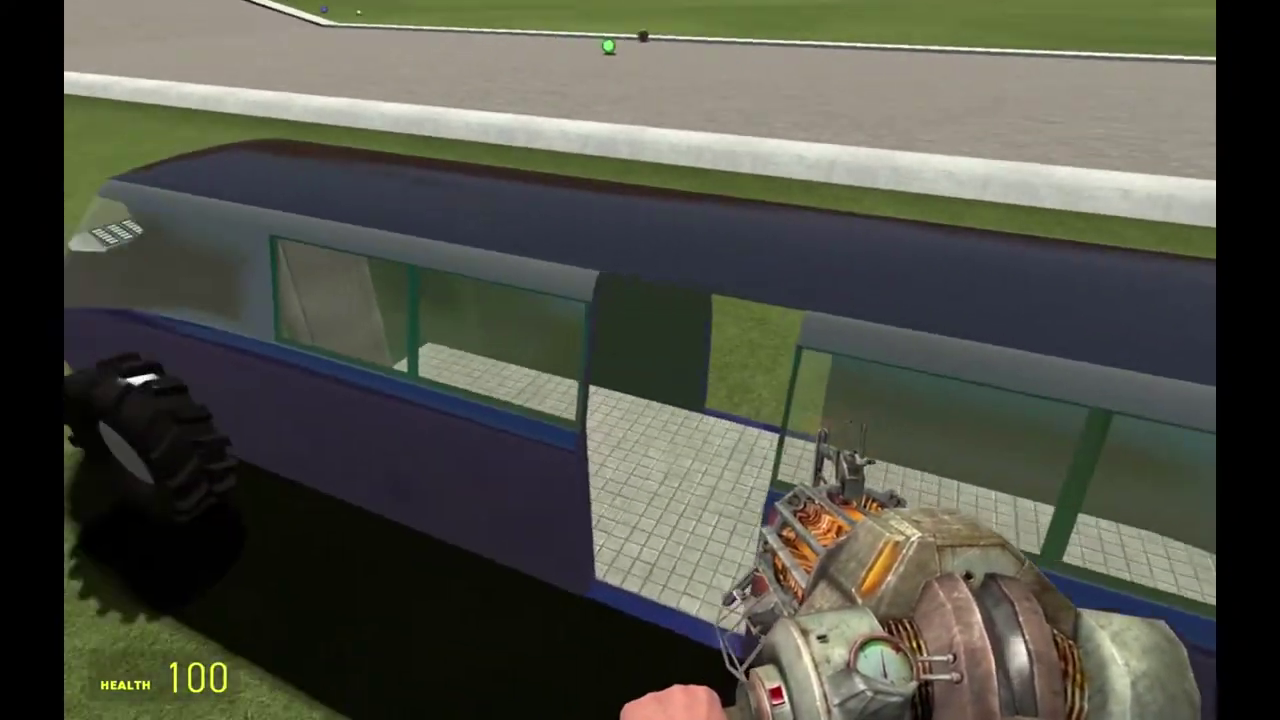
Walk through the bus doorway and explore its tiled interior on foot
key(q)
key(w)
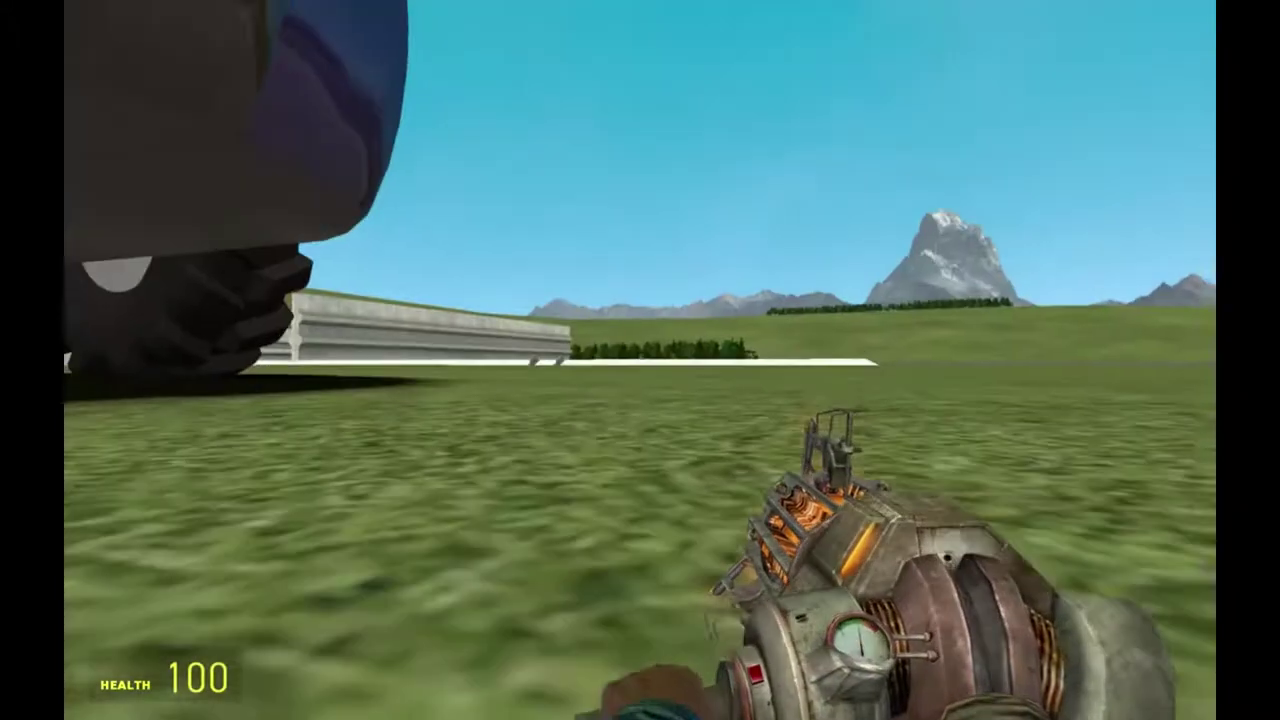
key(w)
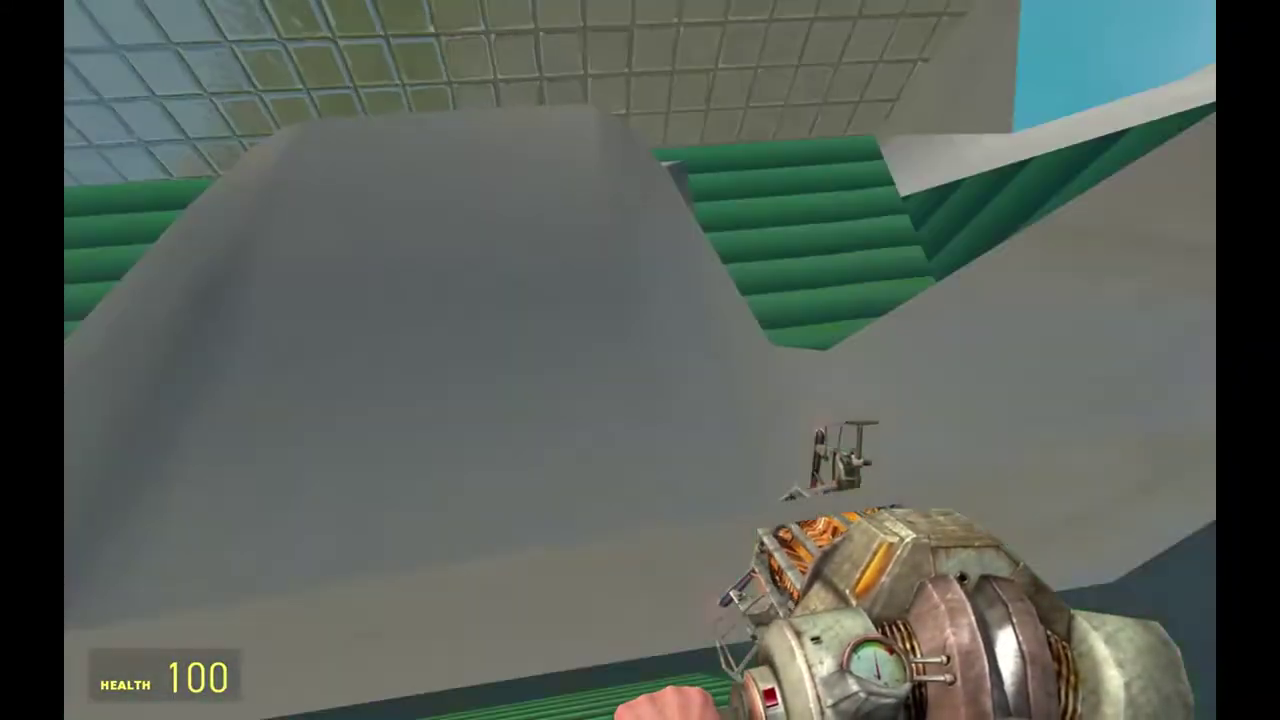
Walk onto the field, then spawn a sink and a toilet in the green room
key(s)
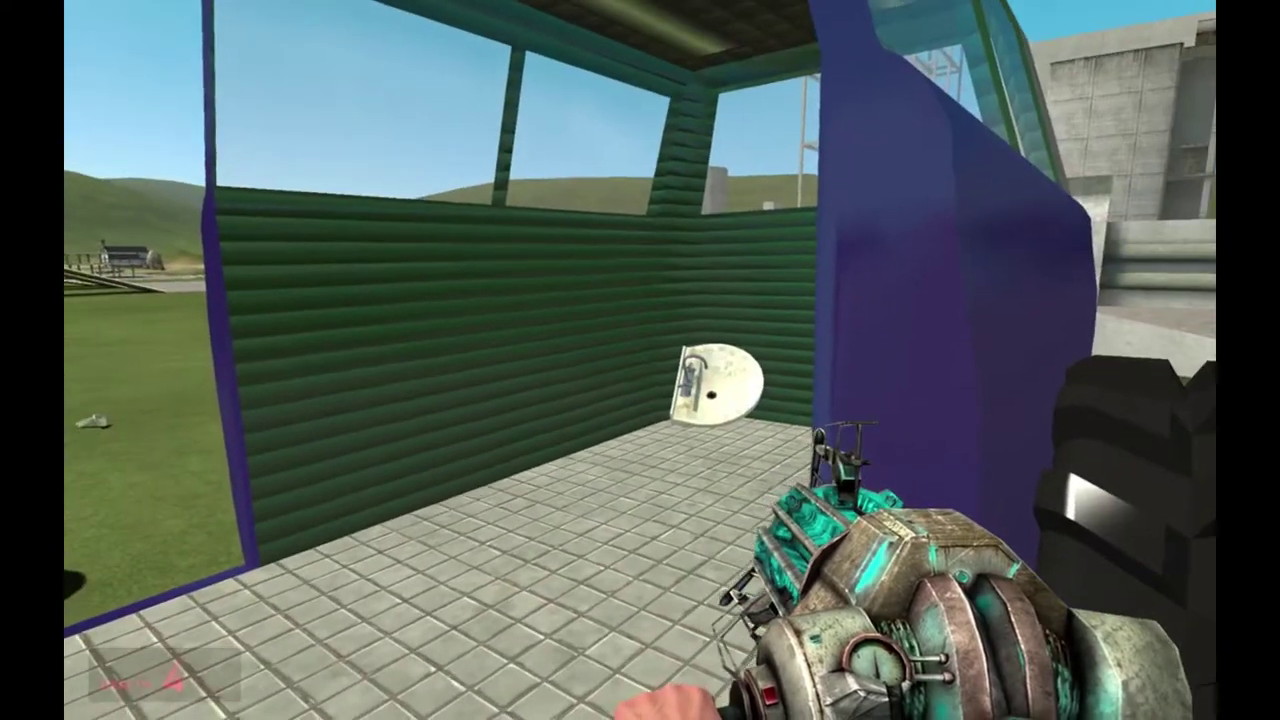
key(q)
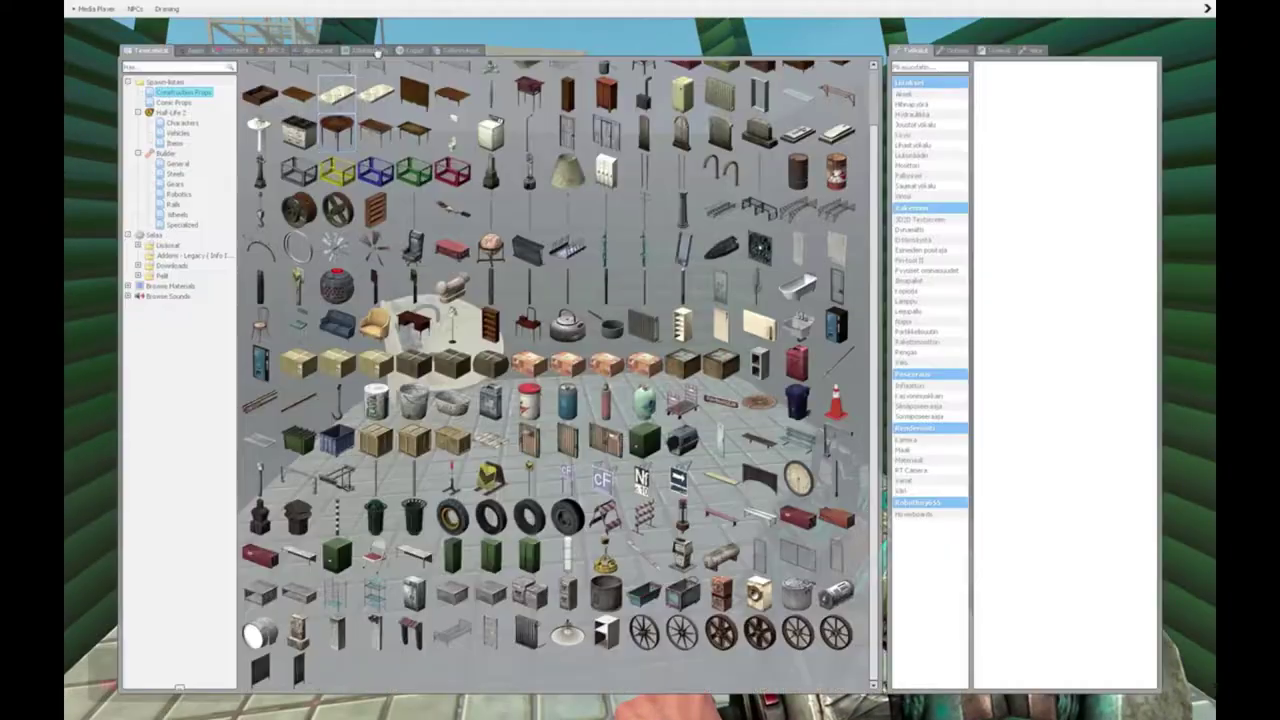
click(507, 146)
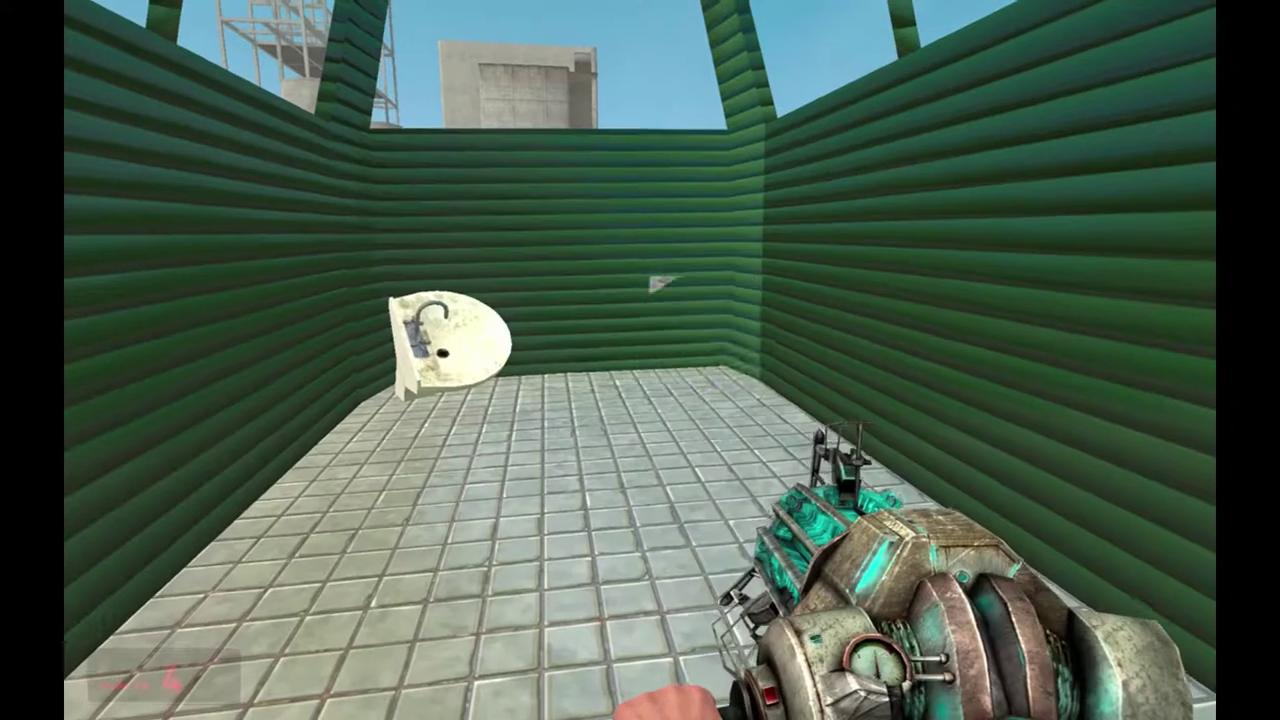
key(q)
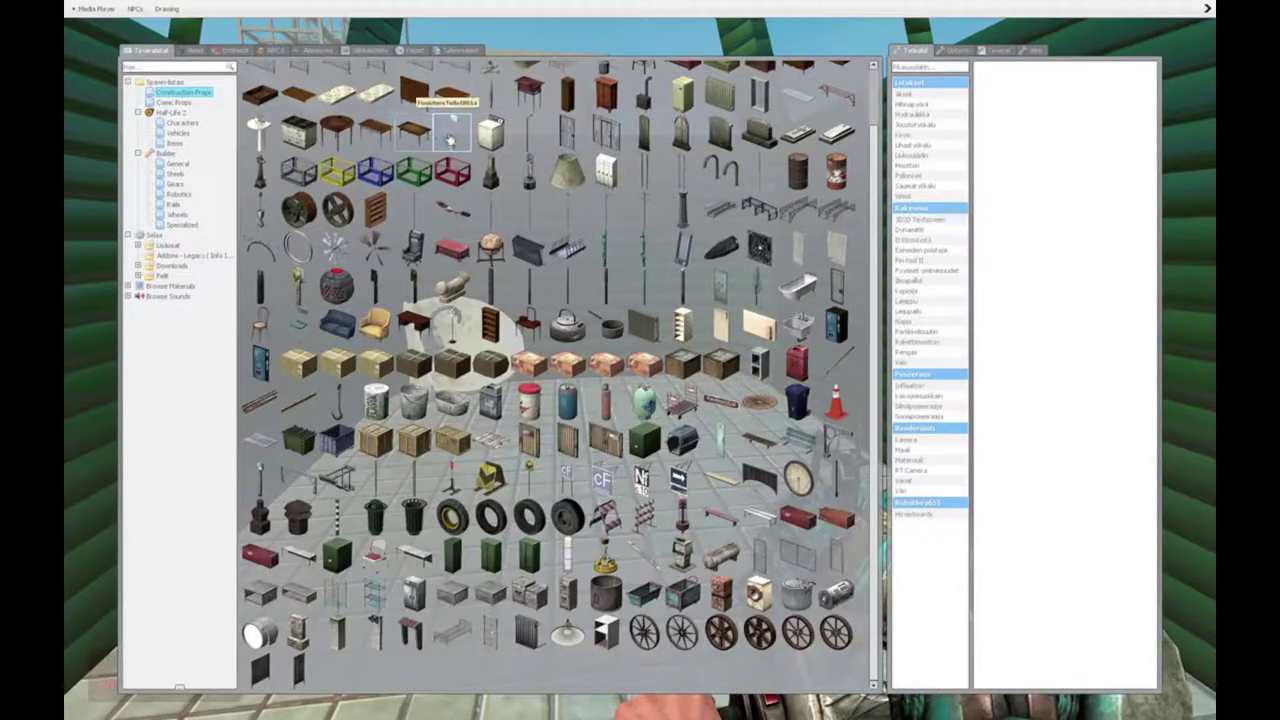
click(450, 140)
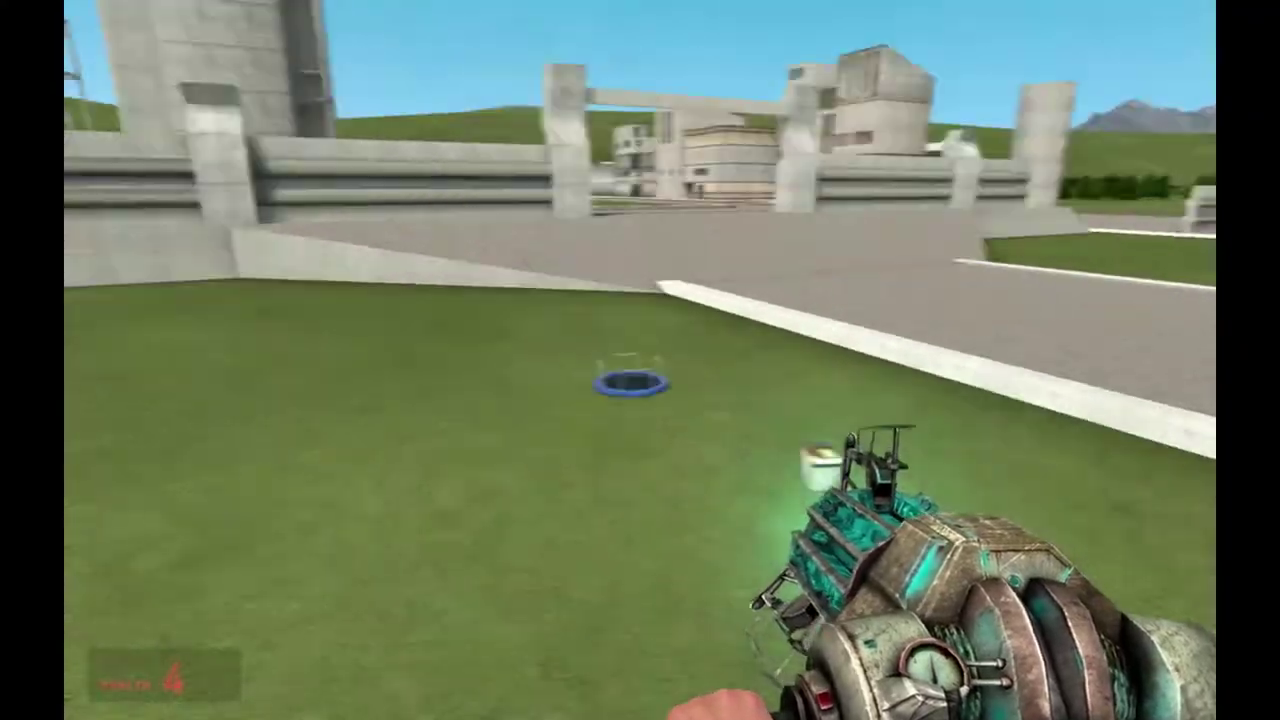
Browse the prop catalogue, then grab the bus with the physics gun
key(q)
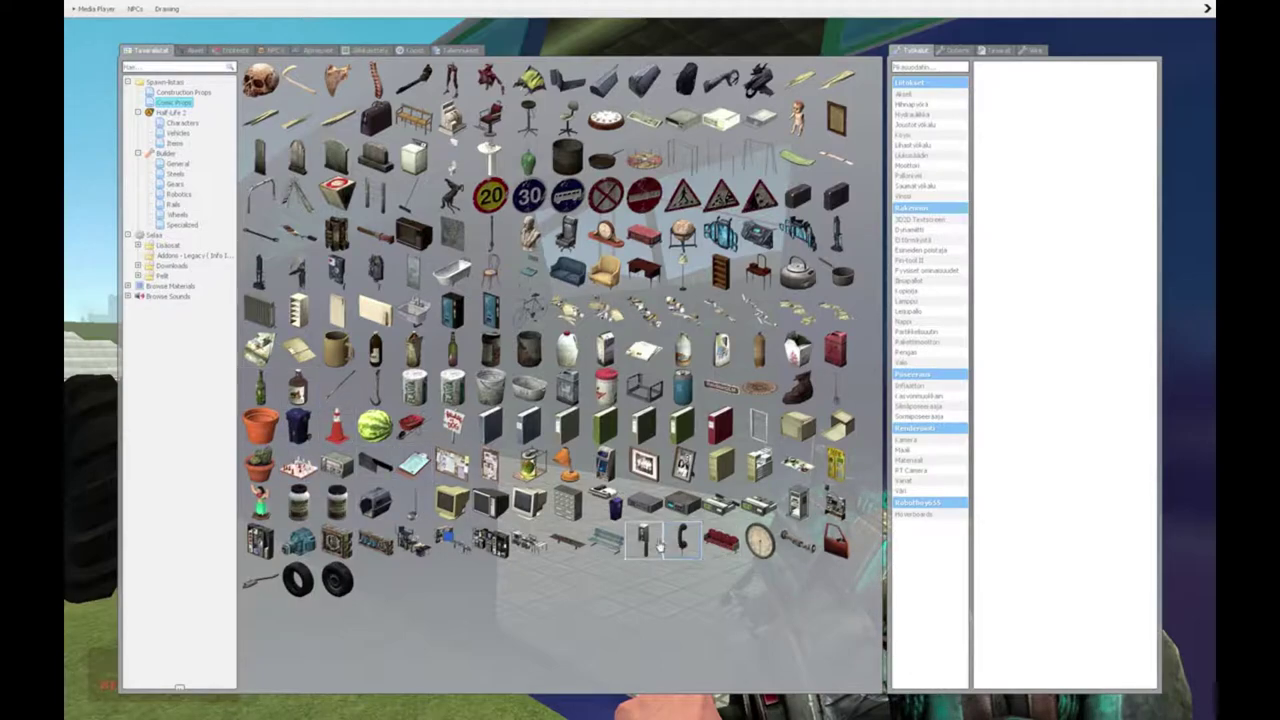
key(q)
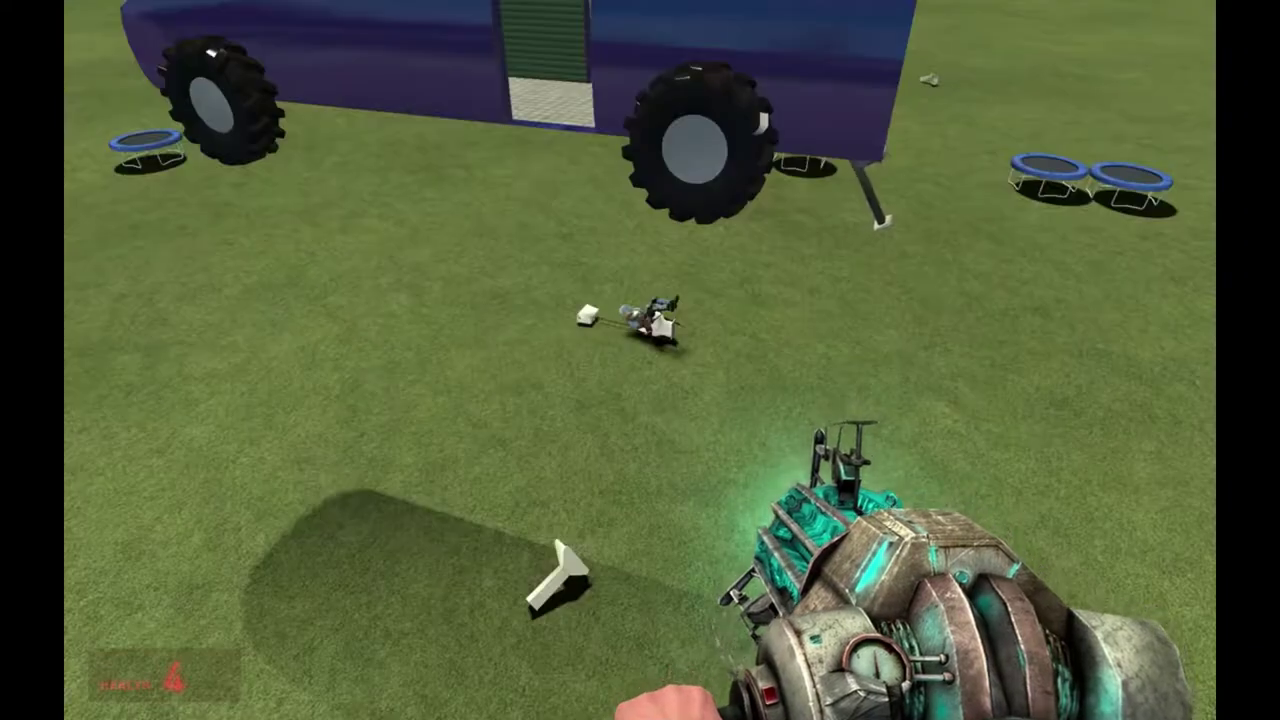
click(640, 360)
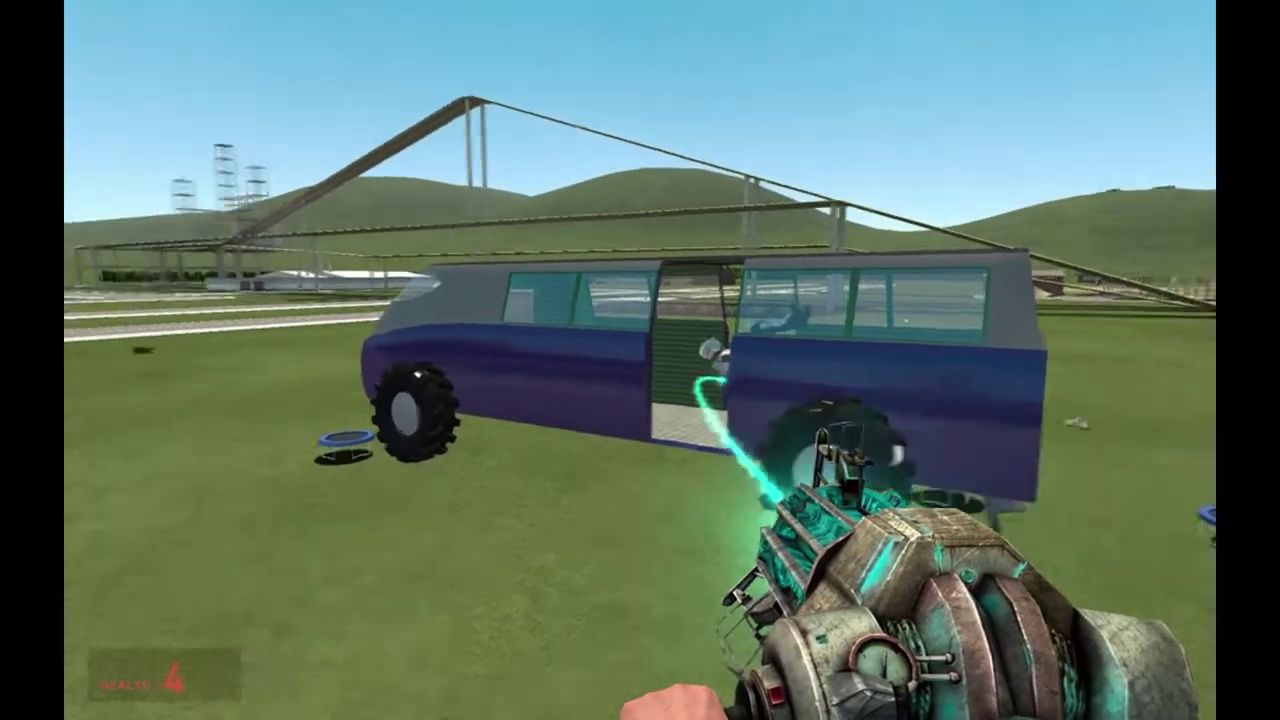
scroll(640, 360, up, 2)
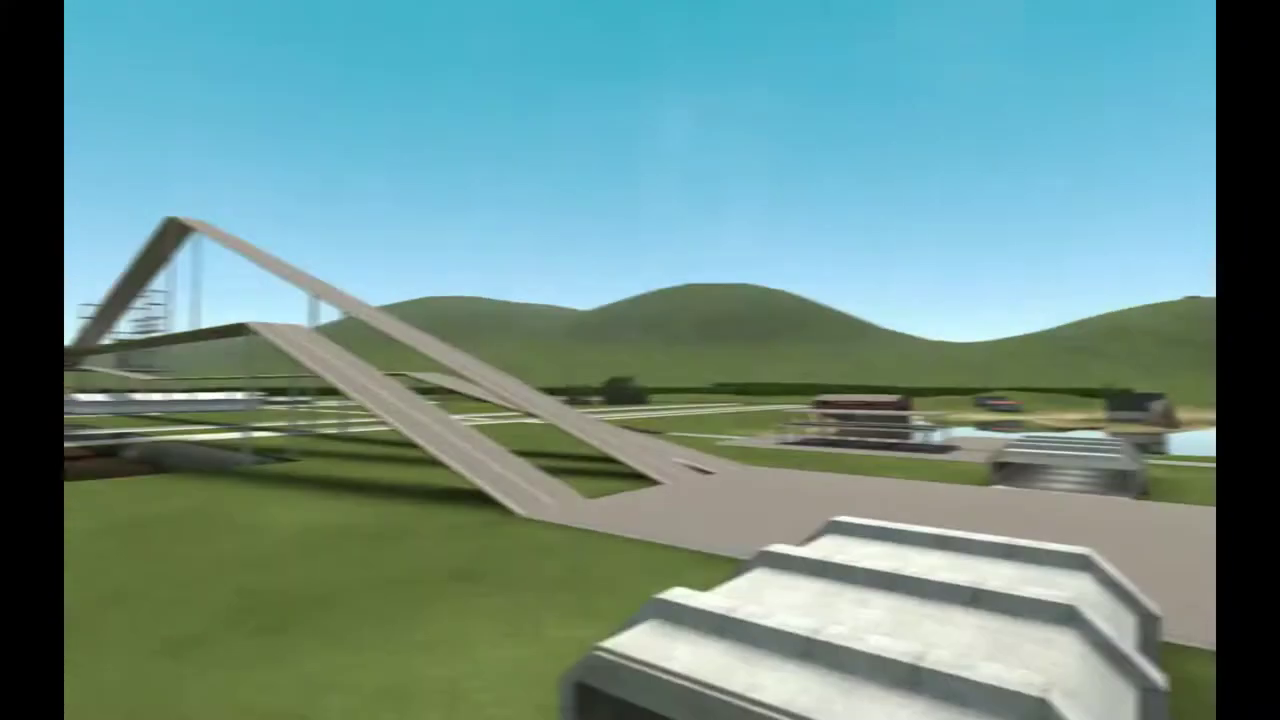
Check the spawn catalogue, walk to the finished bus, and fling a horse ragdoll with the gravity gun
key(q)
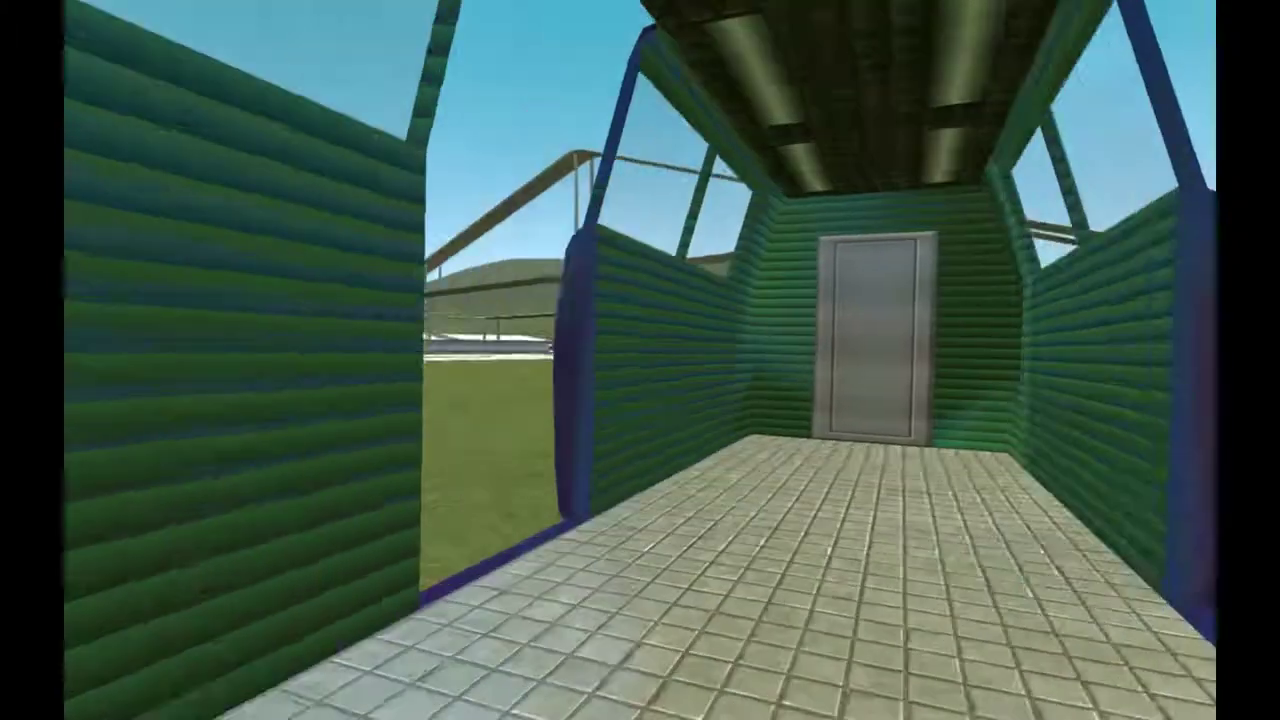
key(q)
key(q)
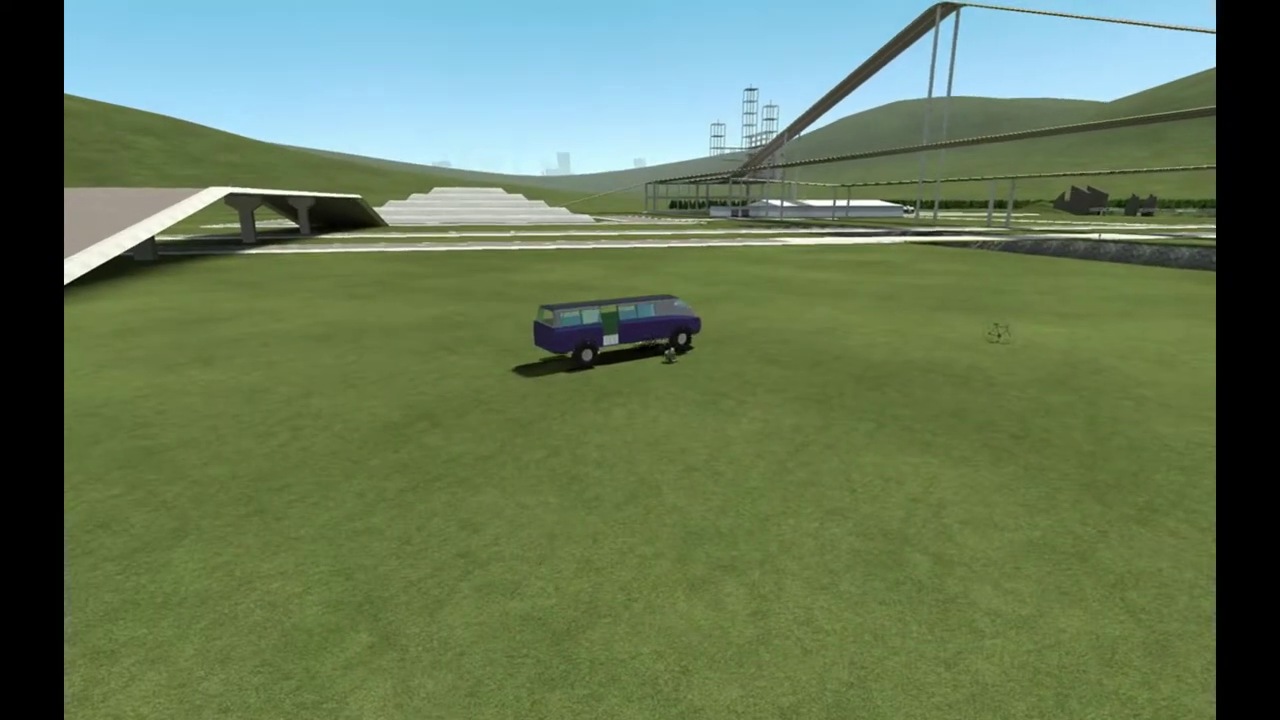
key(w)
key(w)
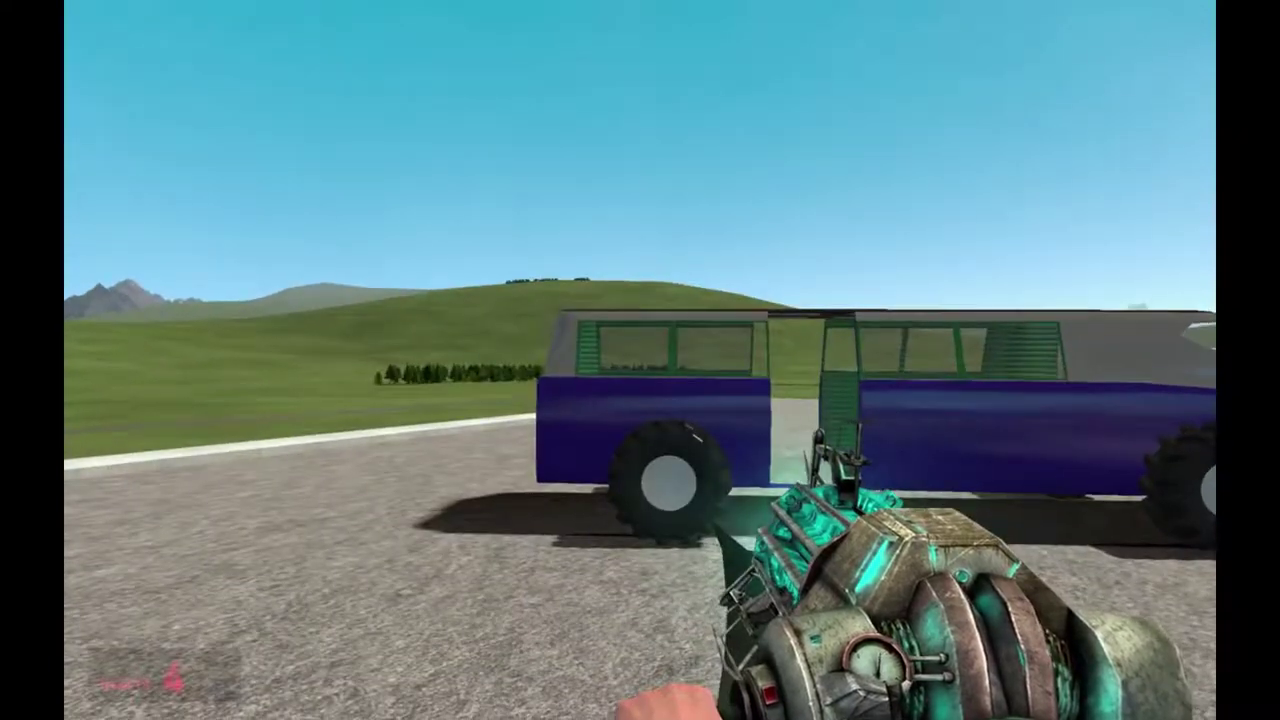
scroll(640, 360, up, 3)
scroll(640, 360, up, 1)
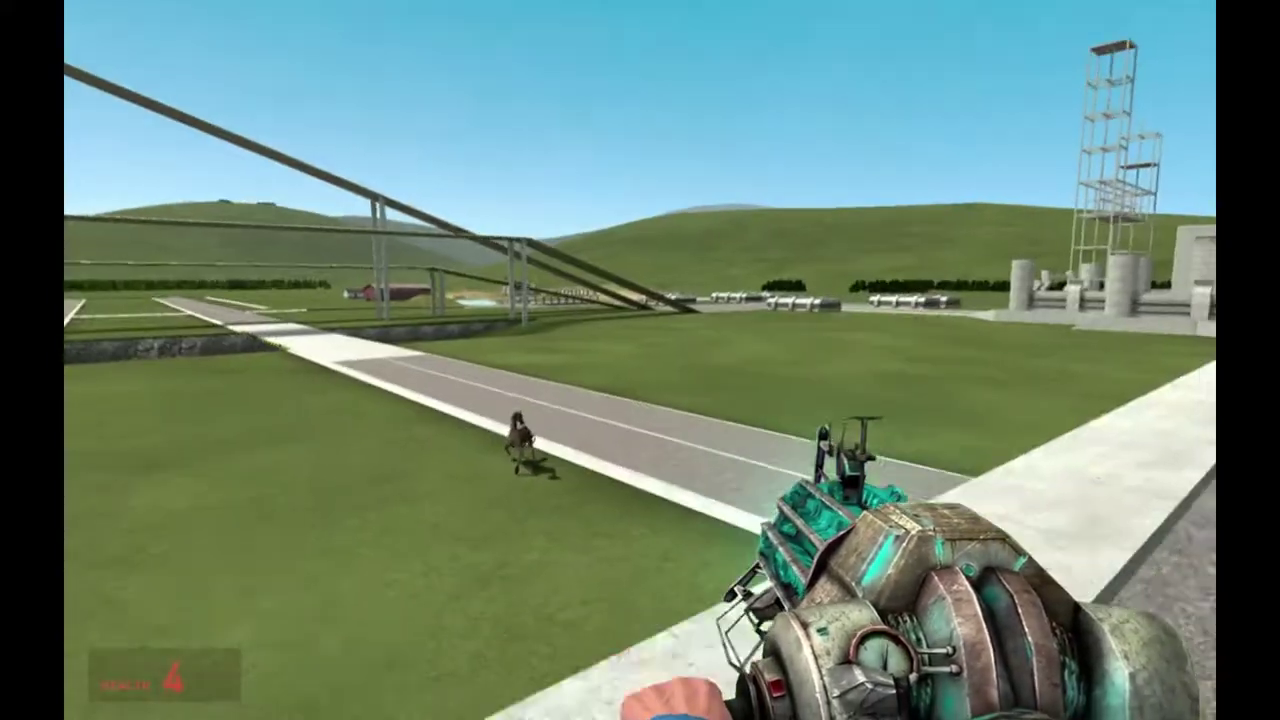
click(640, 360)
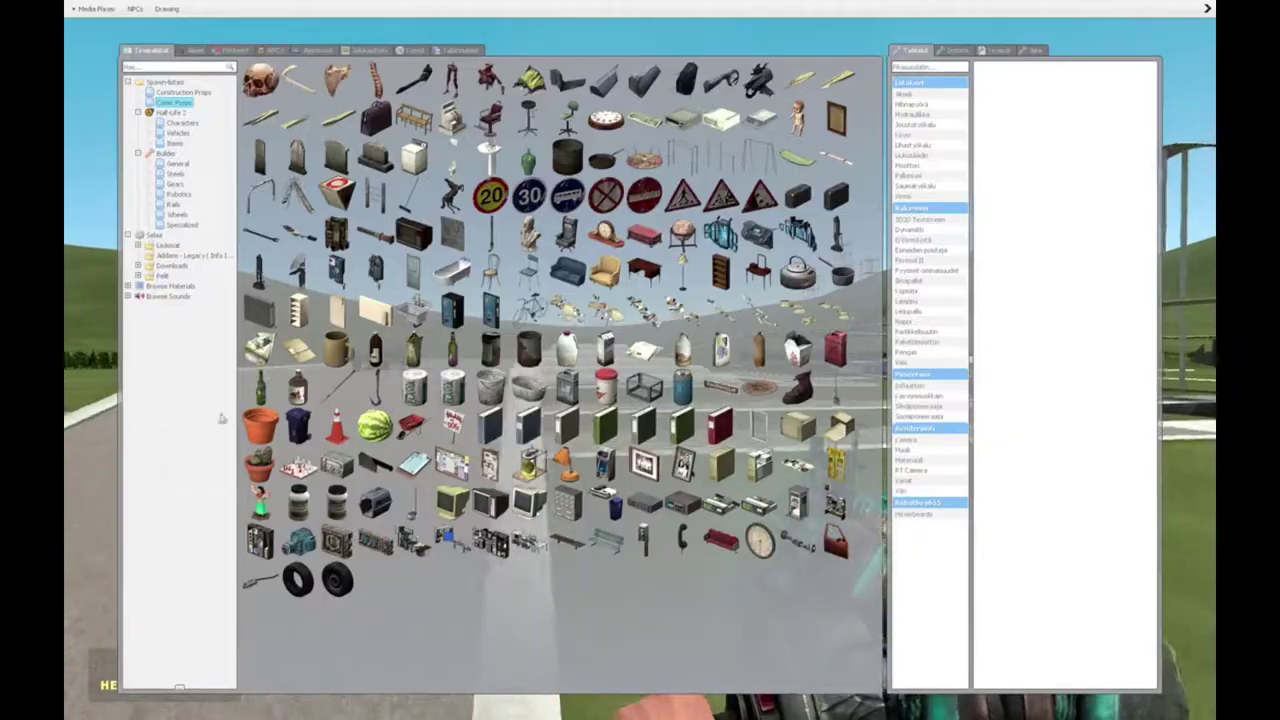
Open and close the spawn catalogue several times while moving into and out of the bus
key(q)
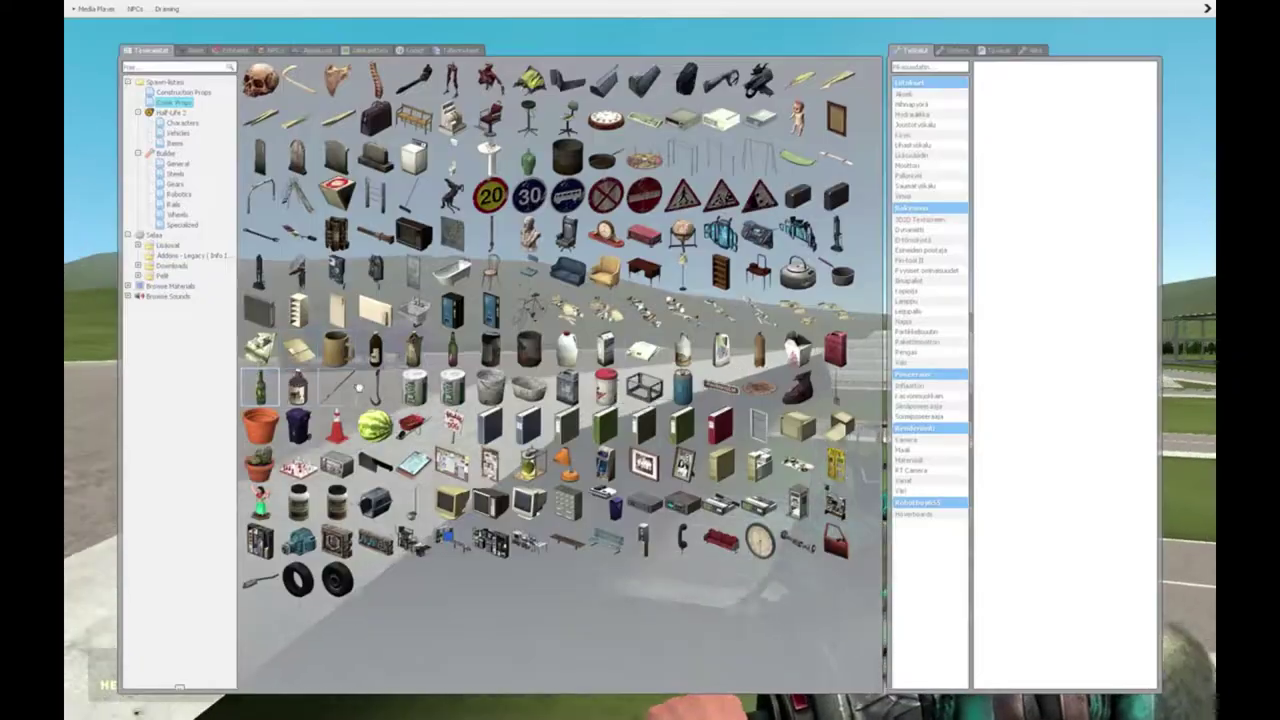
key(q)
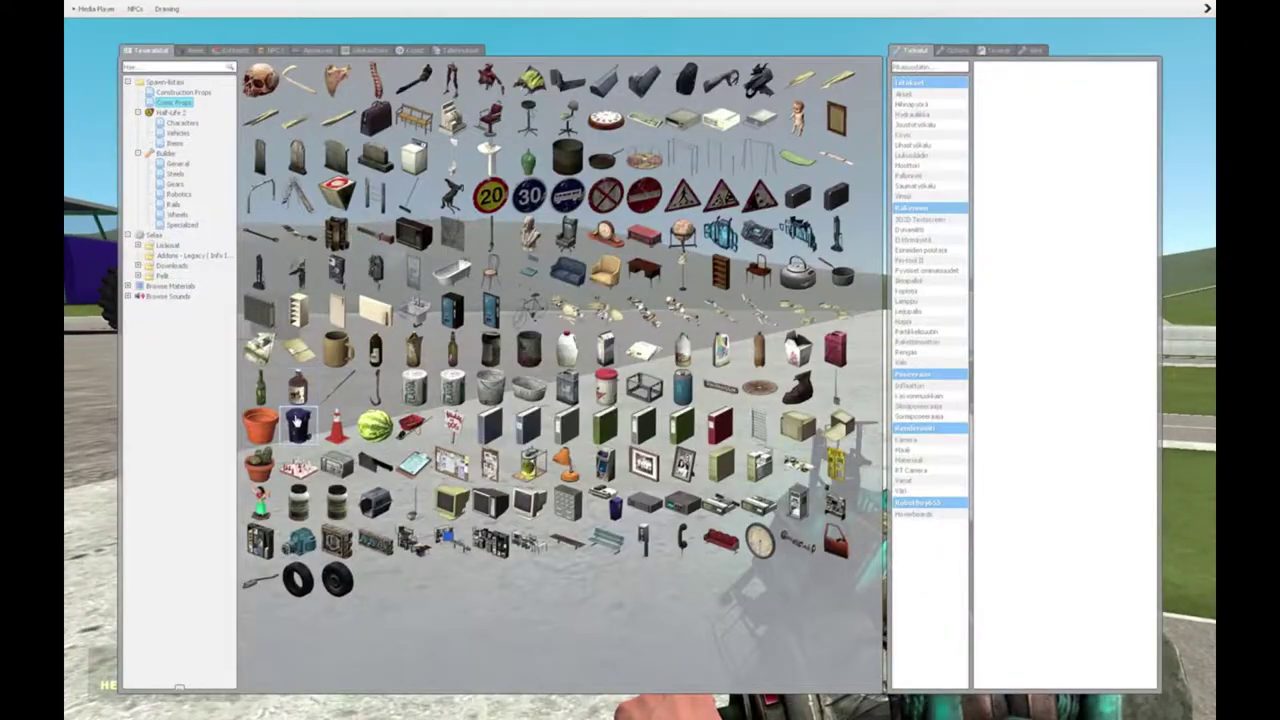
key(q)
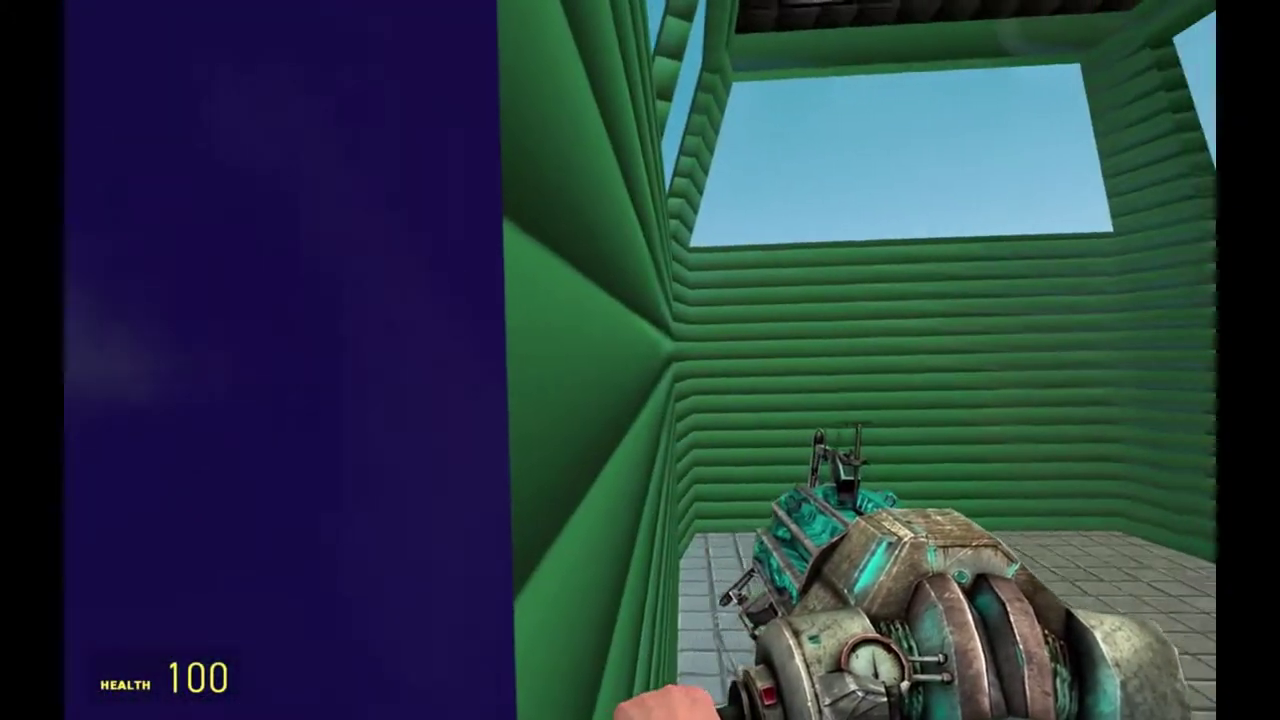
key(q)
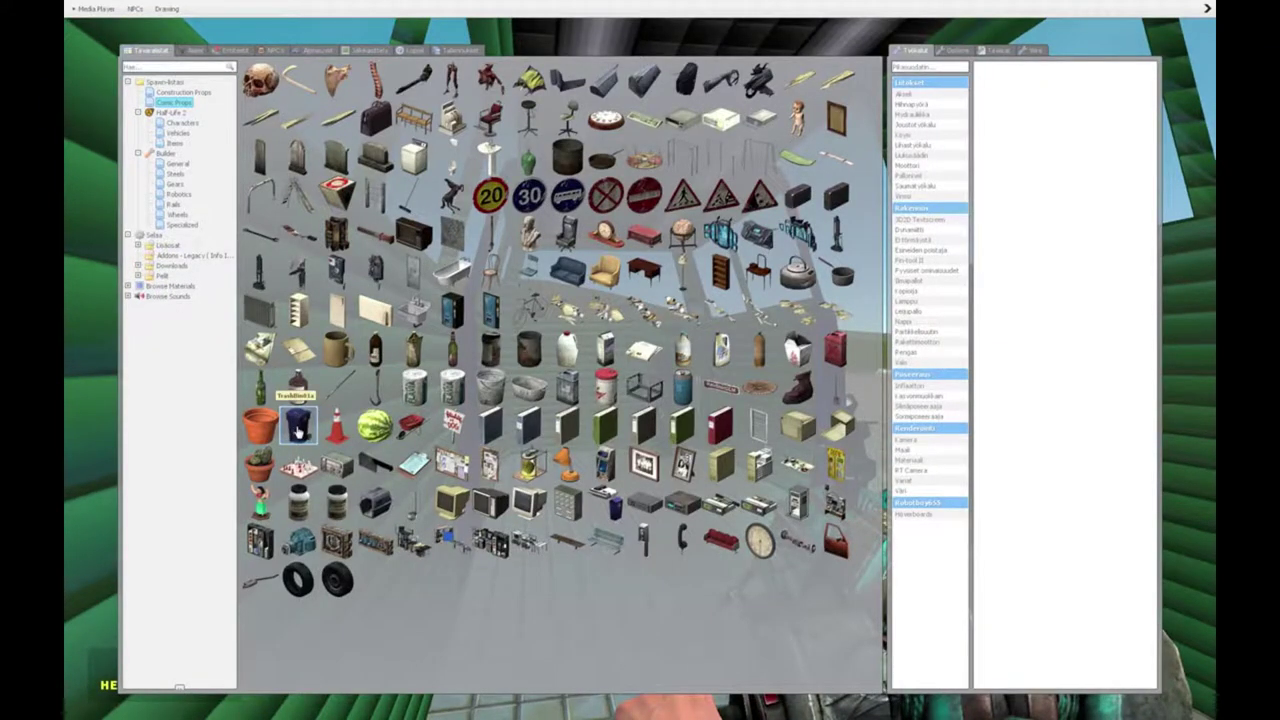
key(q)
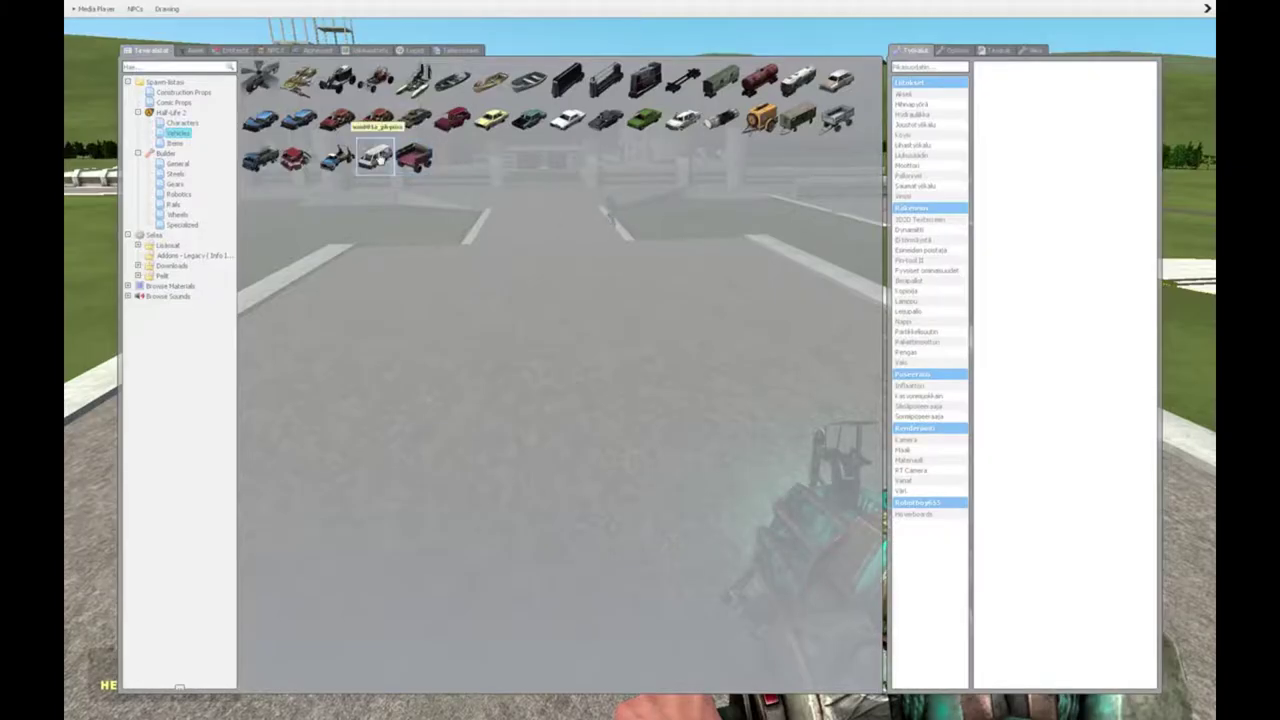
Spawn white vans and a combine helicopter near the desk
click(380, 160)
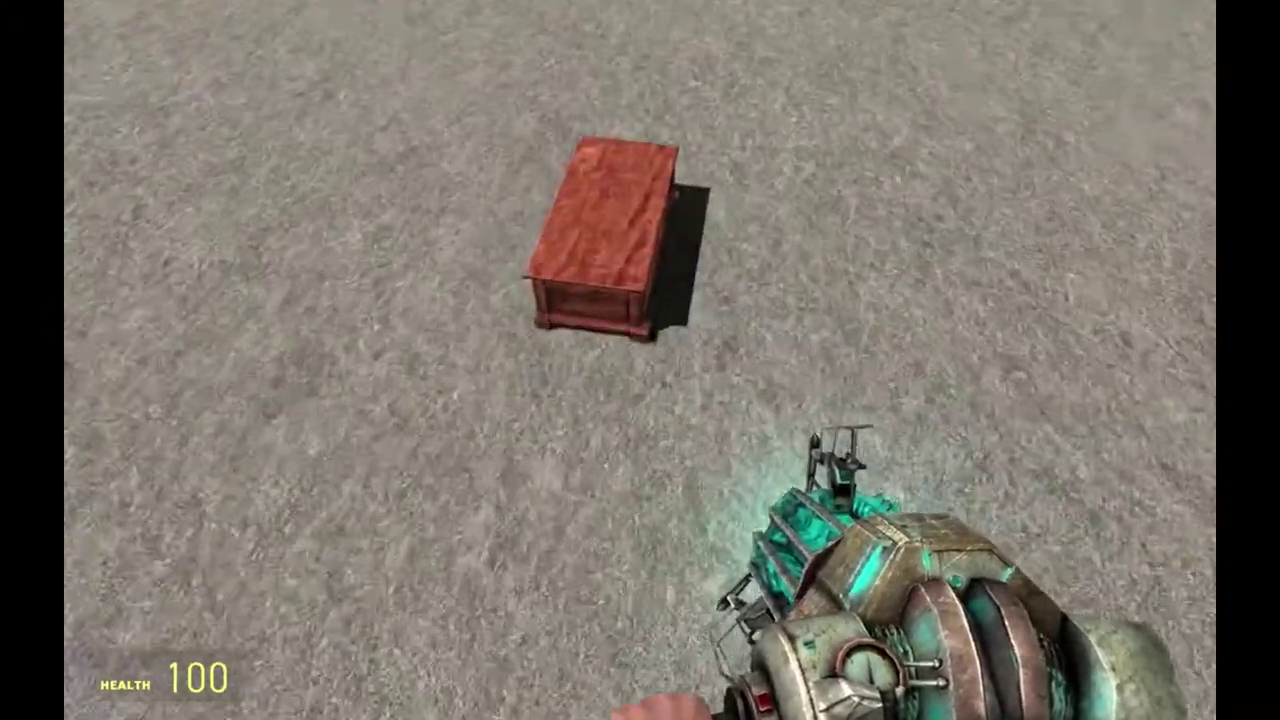
key(q)
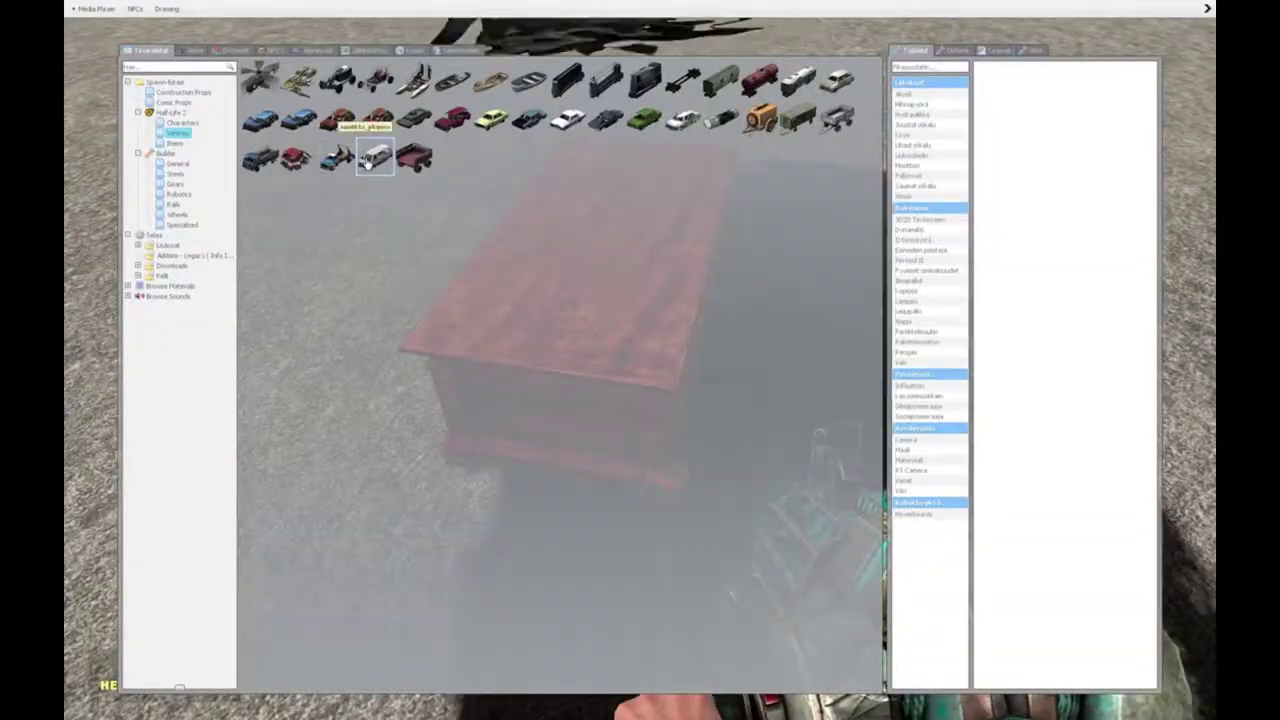
click(375, 157)
key(q)
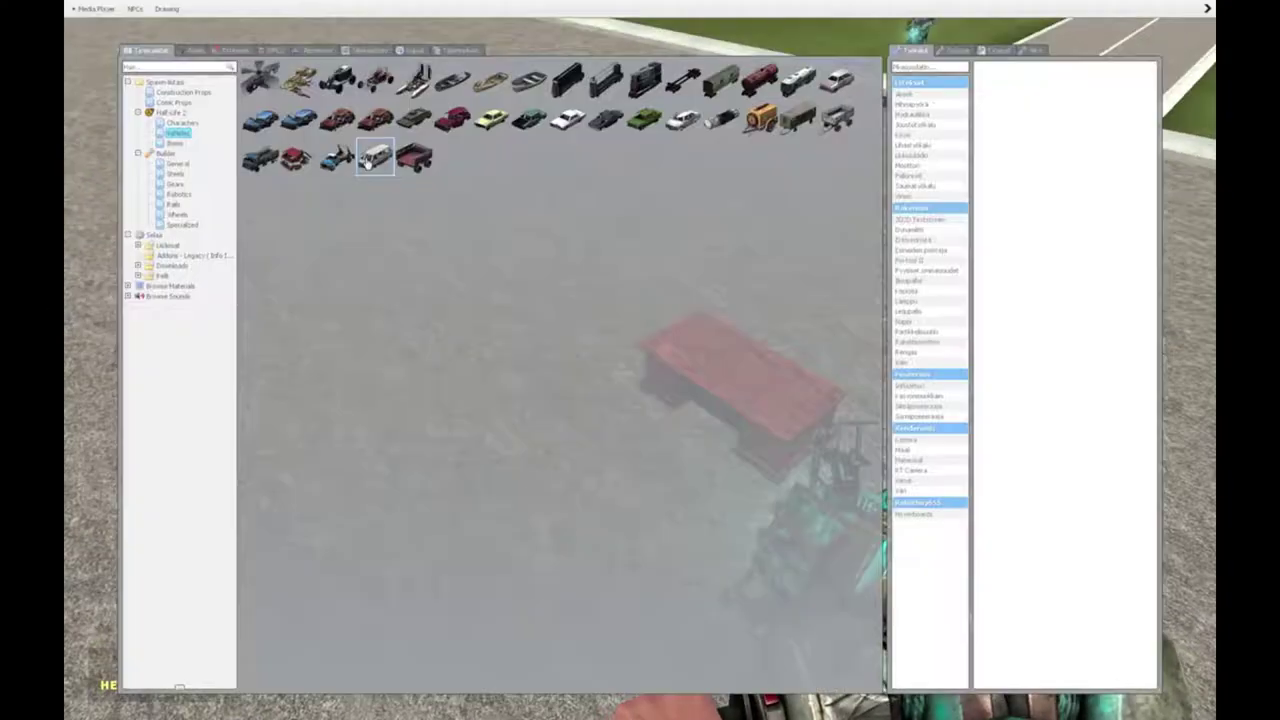
click(375, 157)
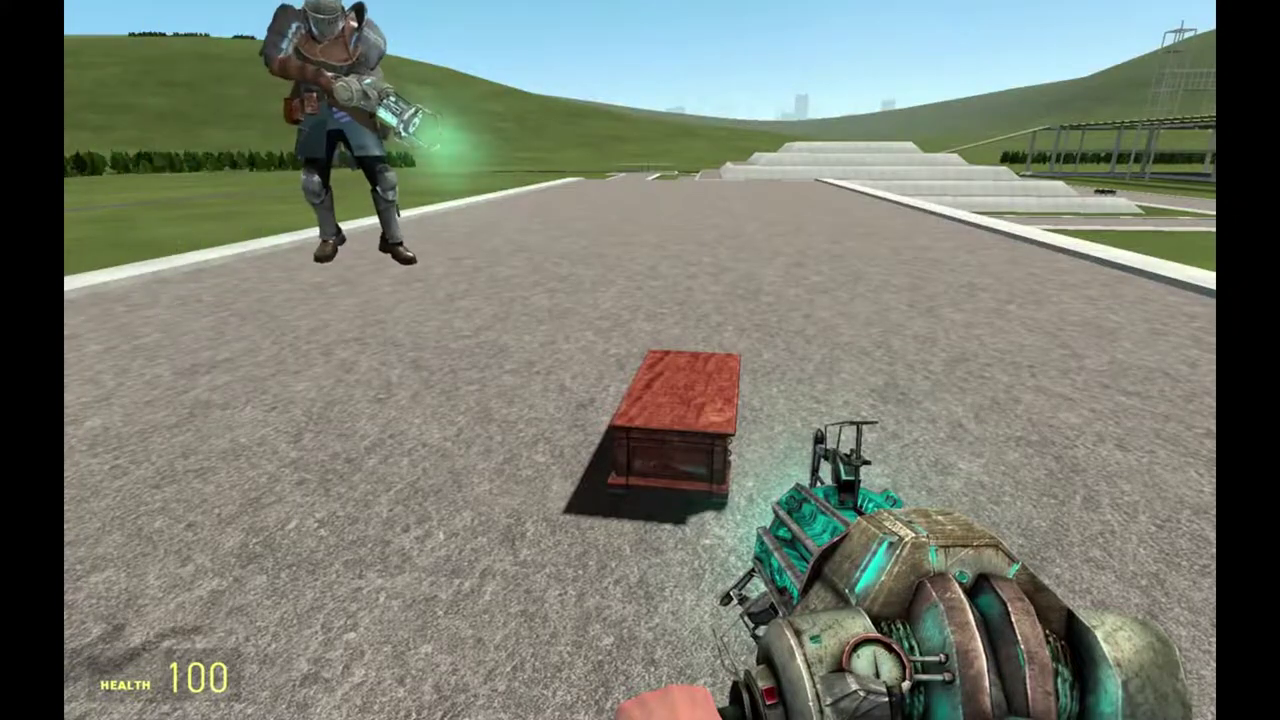
Spawn a helicopter and a wooden rowboat beside the red crate
key(q)
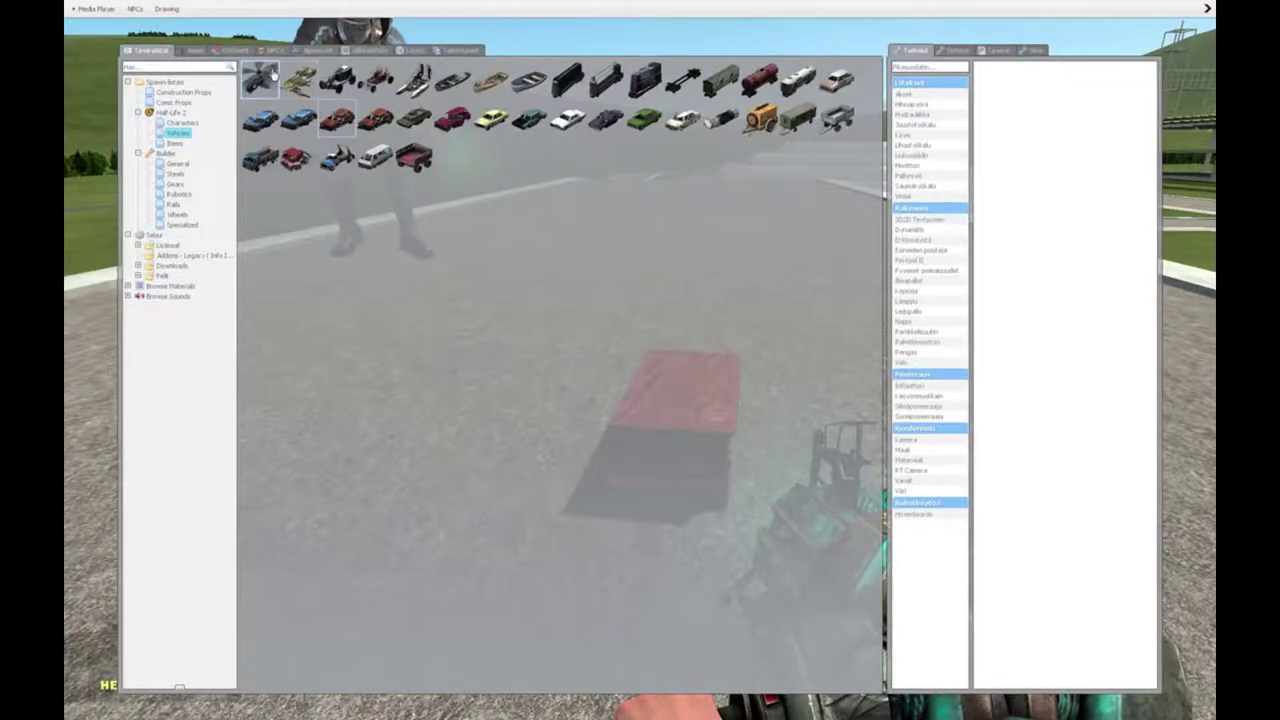
click(260, 78)
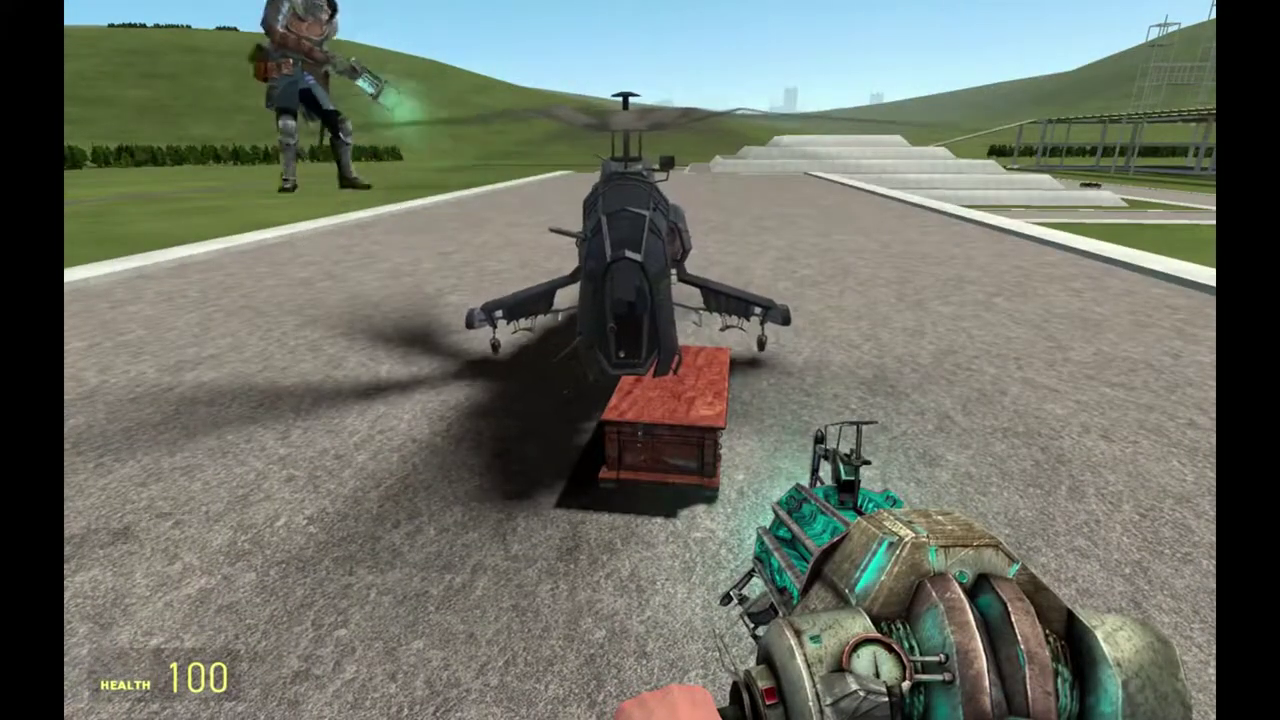
key(q)
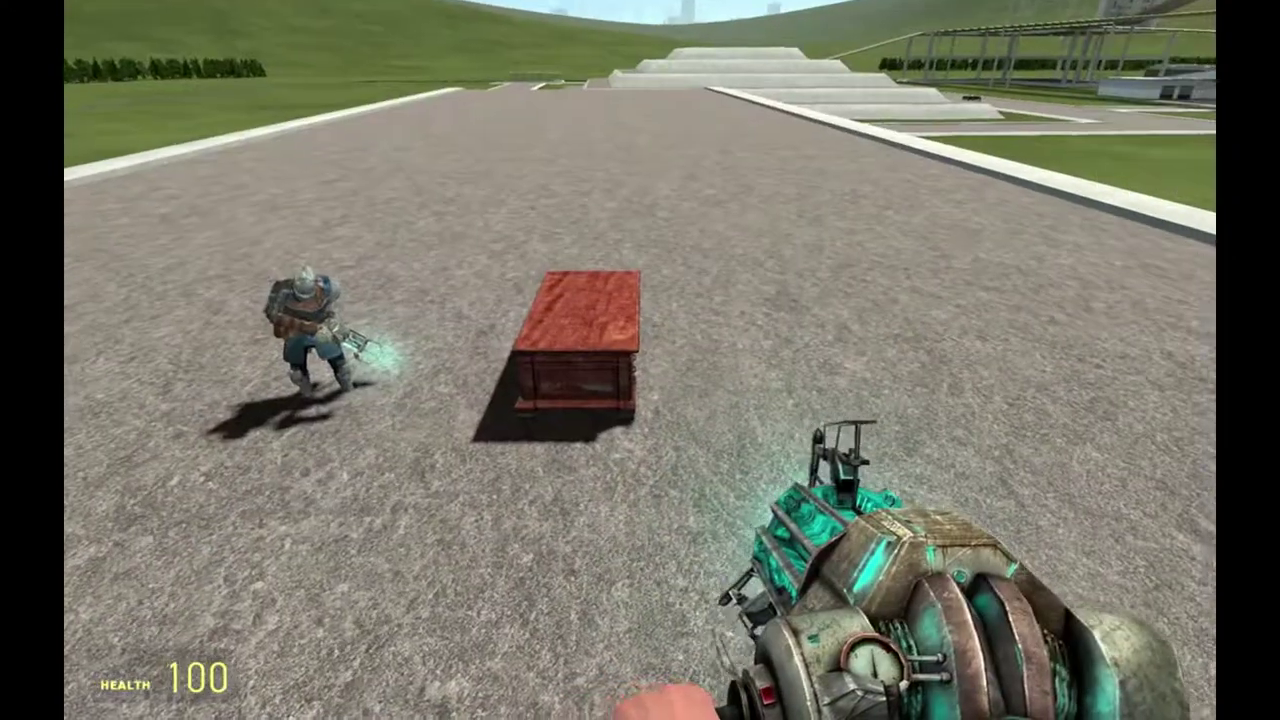
key(q)
click(490, 80)
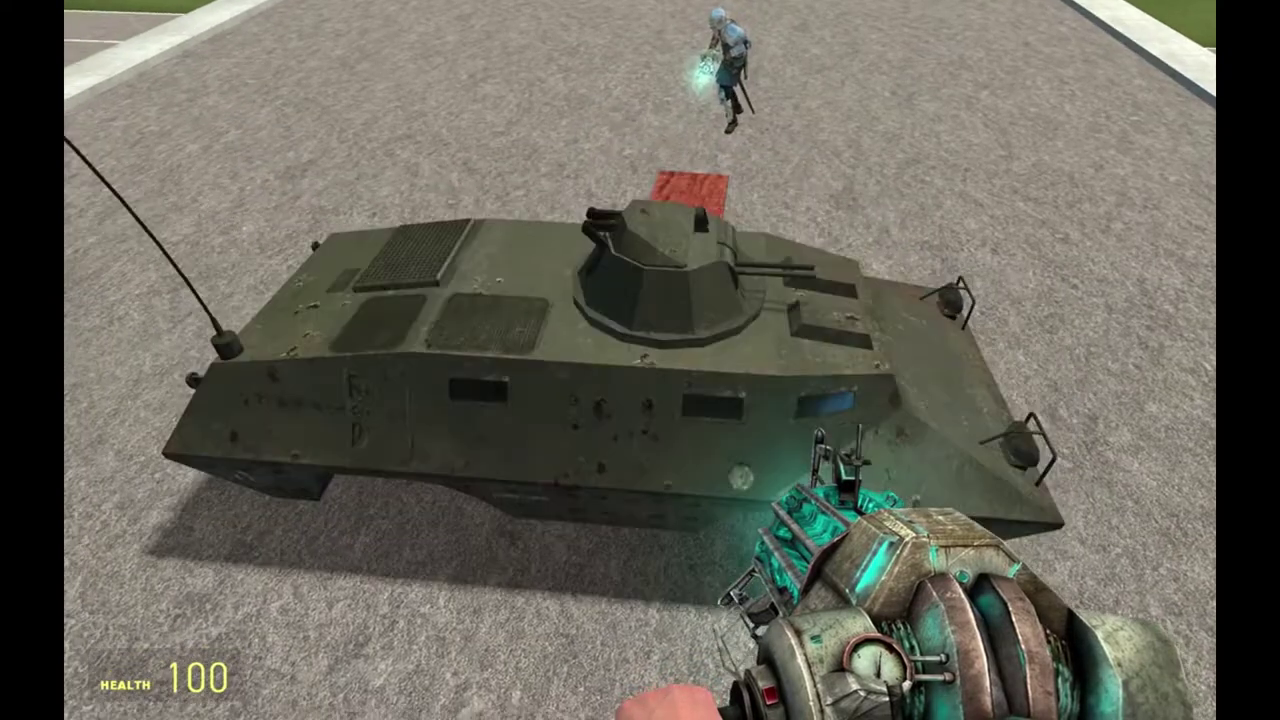
Climb out of the overturned go-kart and bring up the NPC catalogue
key(q)
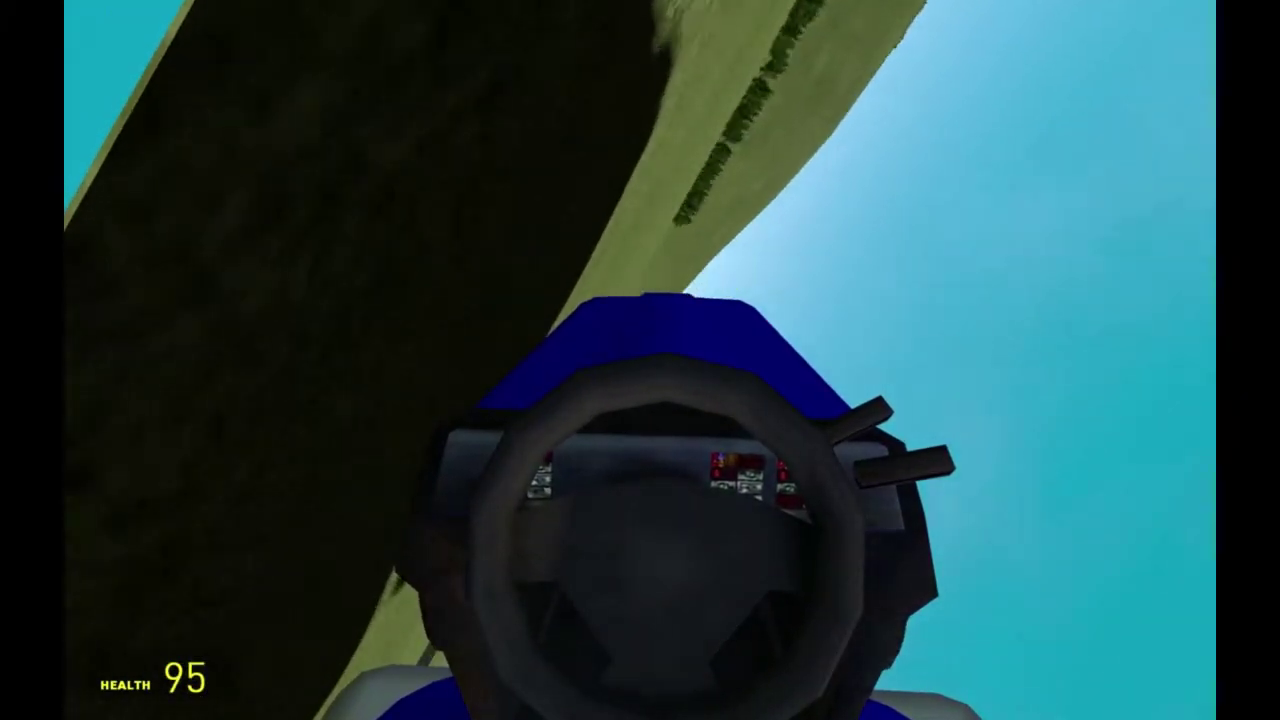
key(e)
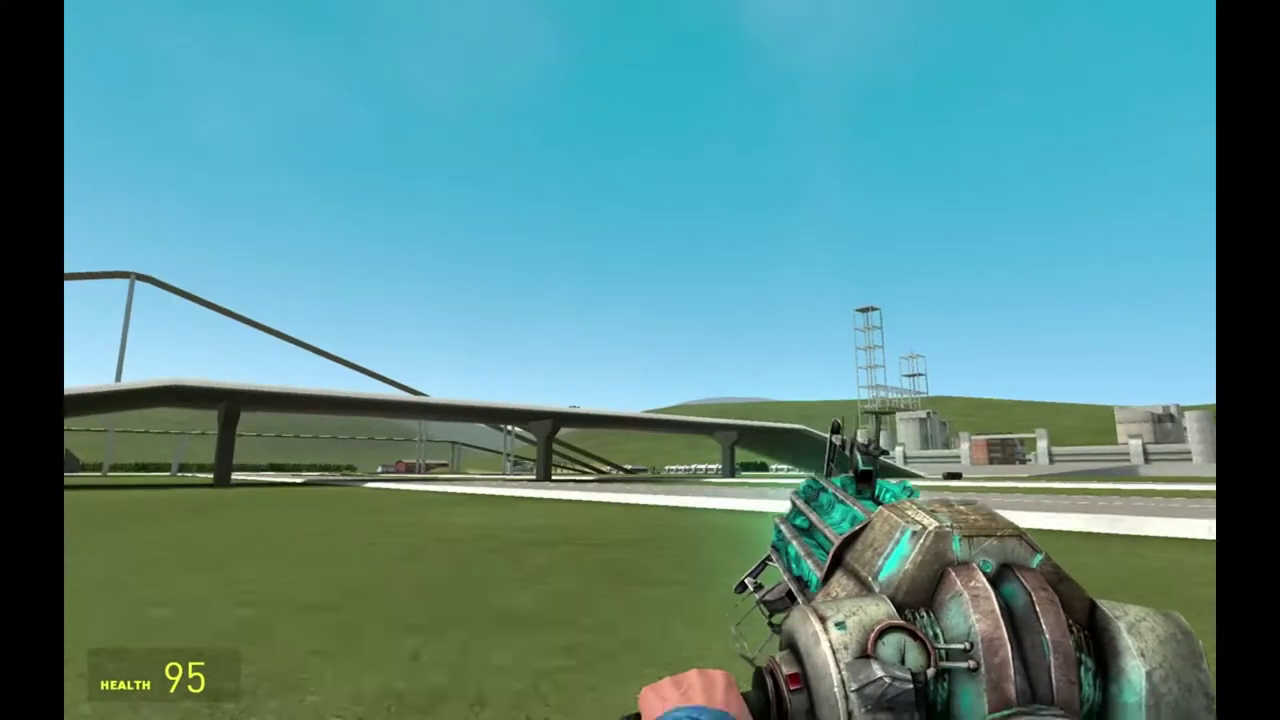
key(q)
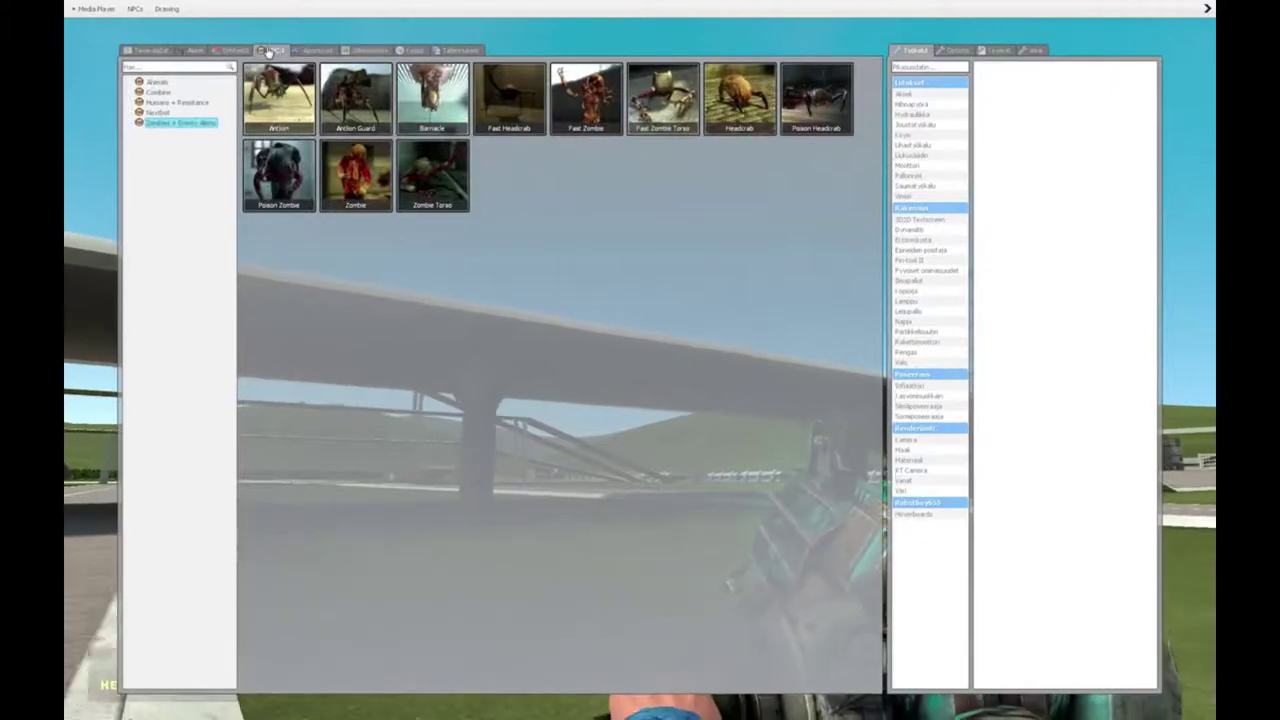
Circle the hanging APC, fling it upward with the physgun, then fly back toward the base
key(q)
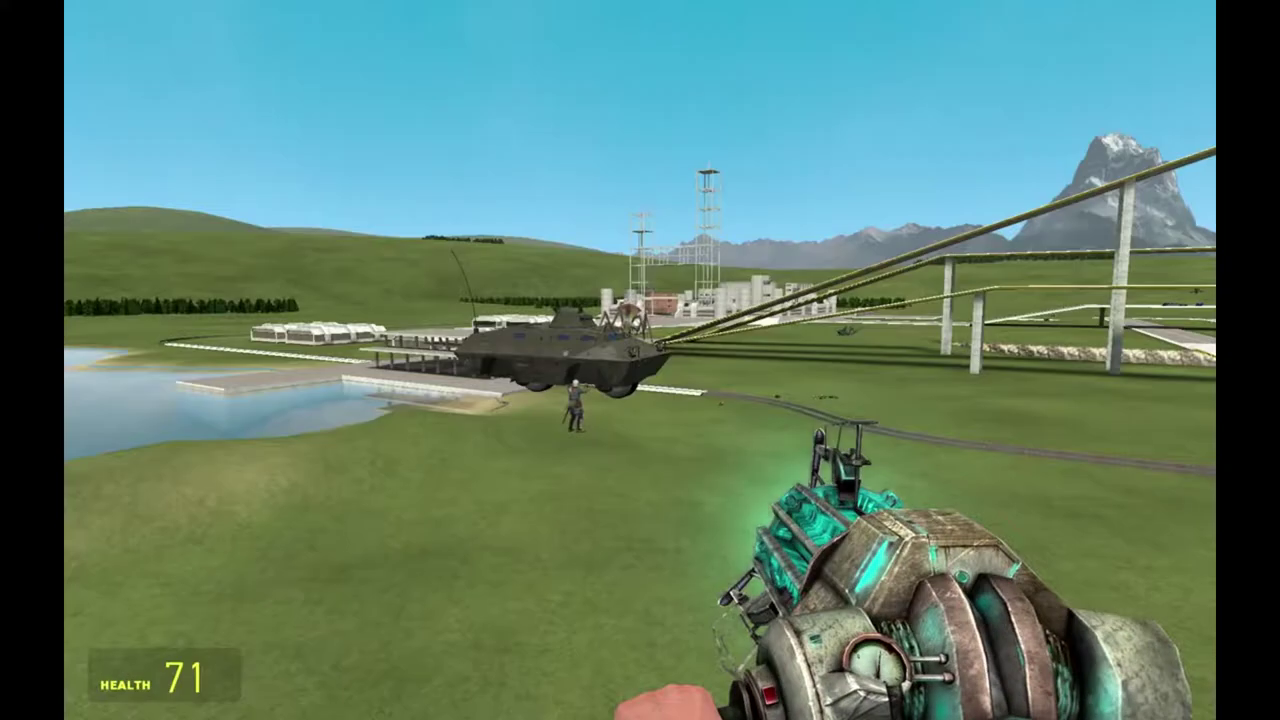
key(w)
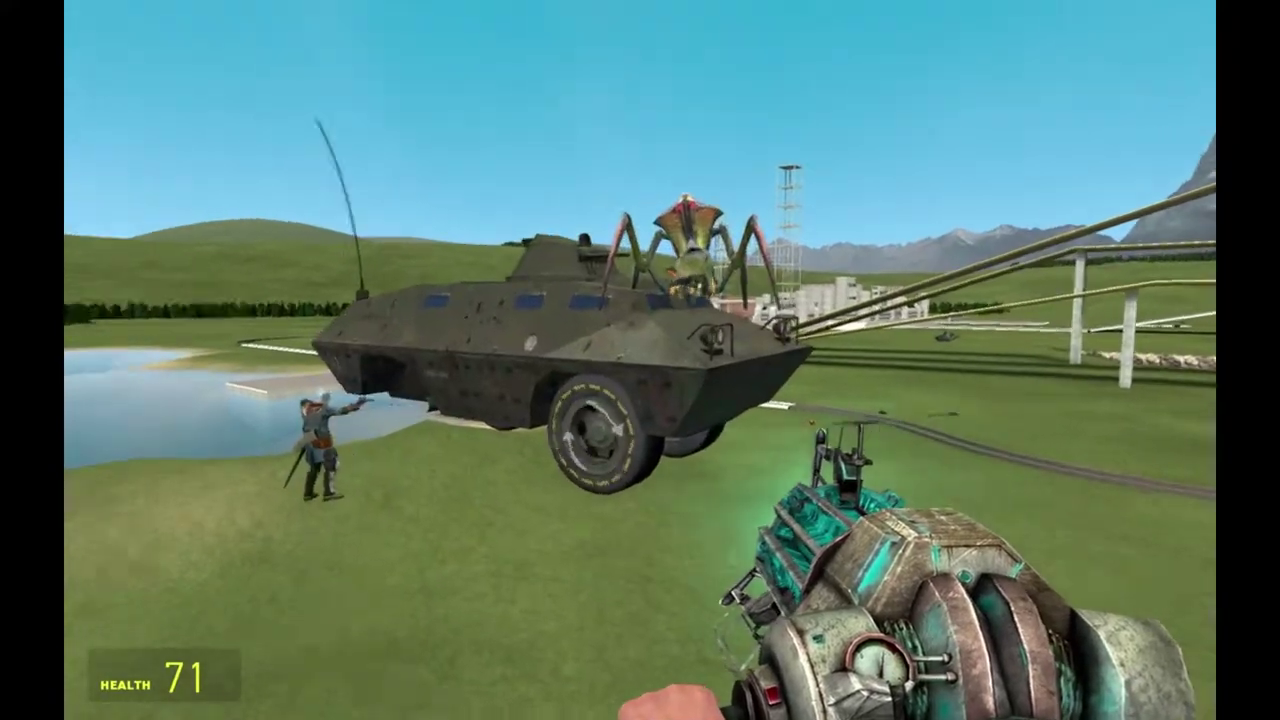
key(a)
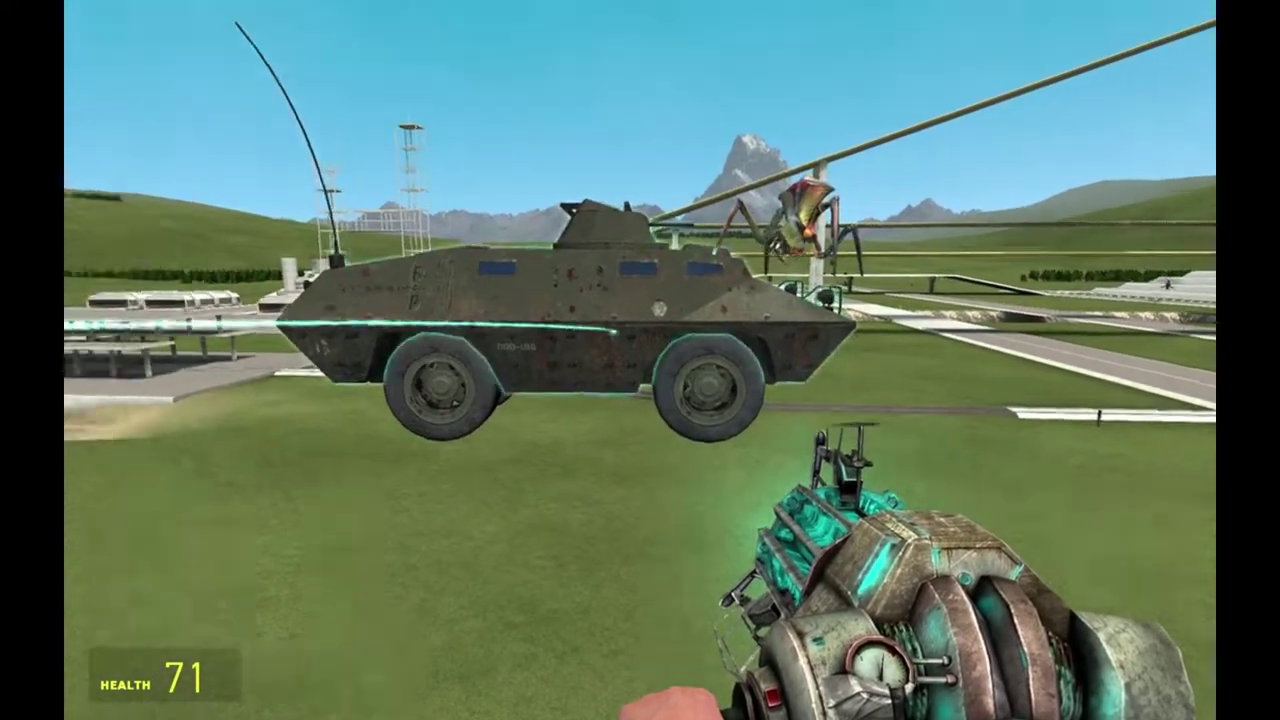
click(640, 360)
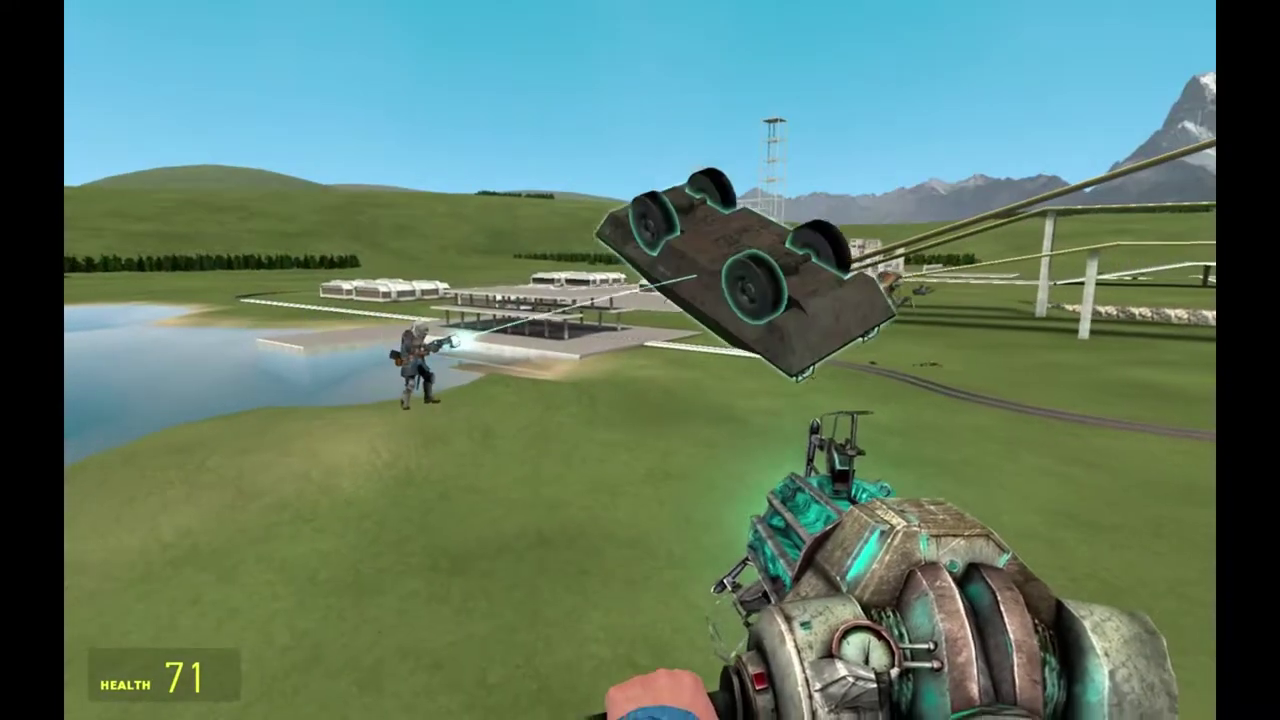
key(s)
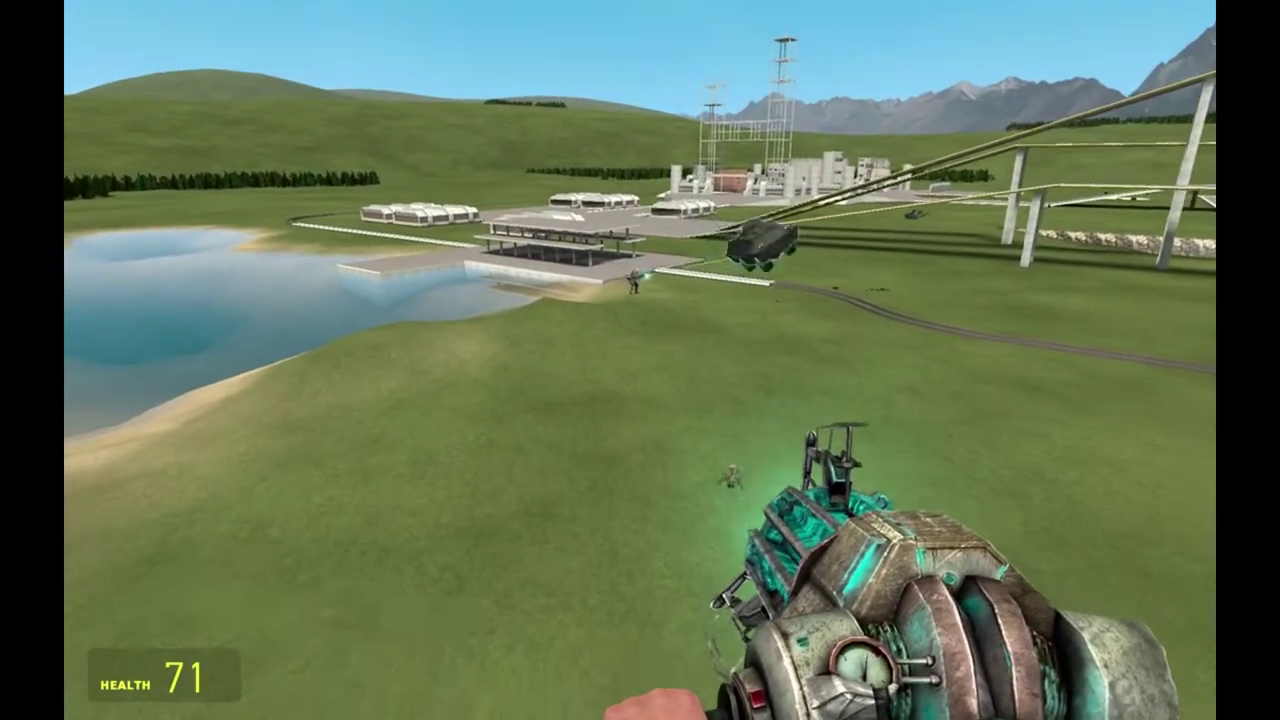
key(w)
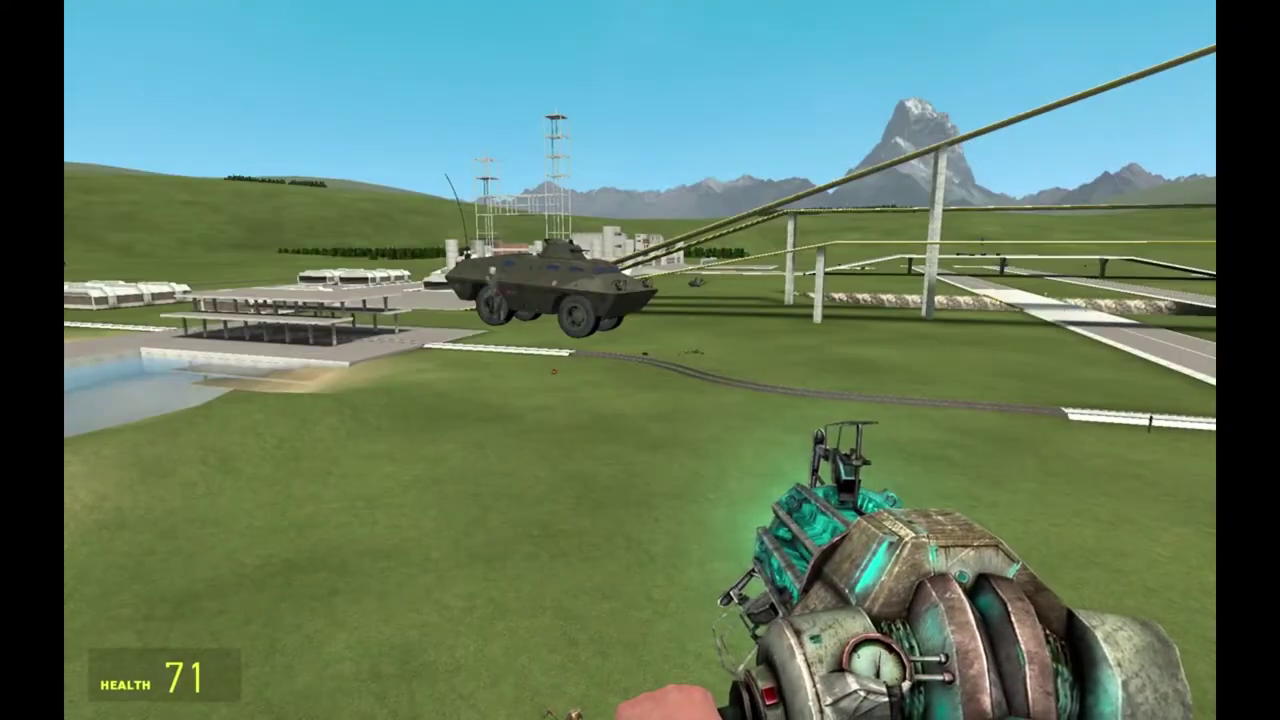